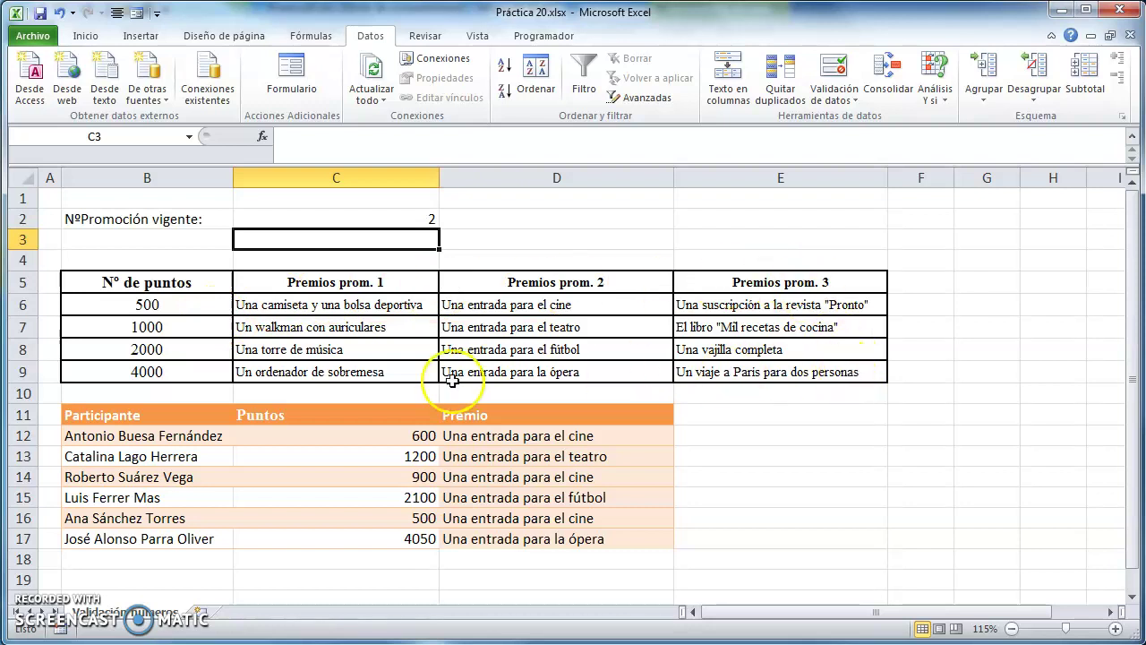
Copy the Validación numeros sheet by Ctrl-dragging its tab.
click(388, 220)
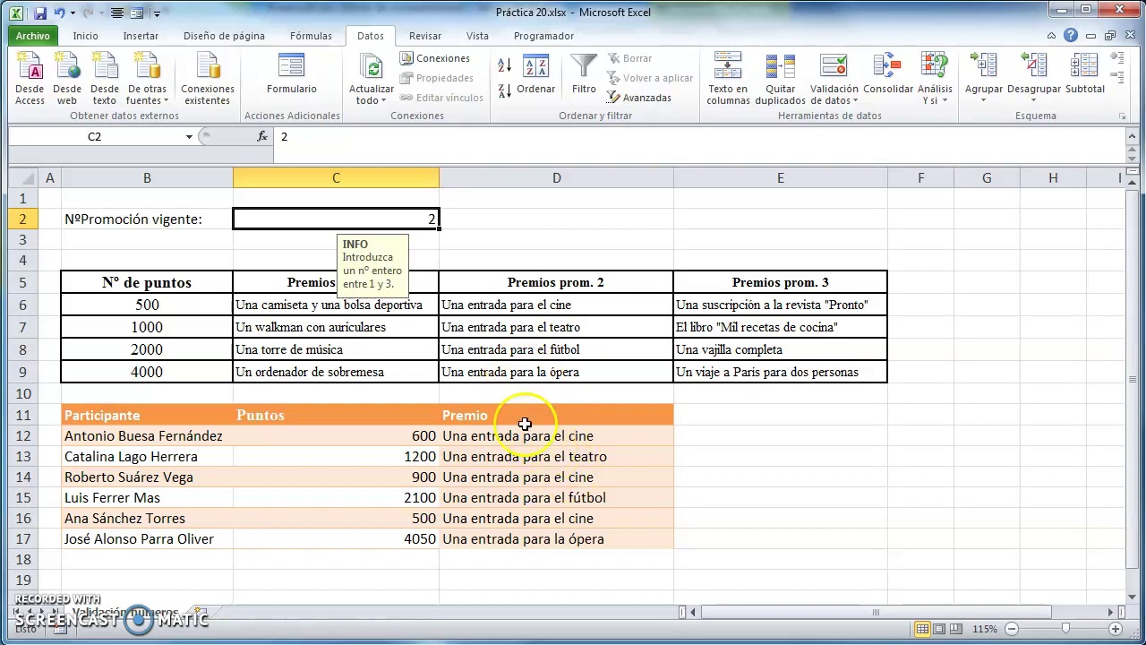
click(383, 216)
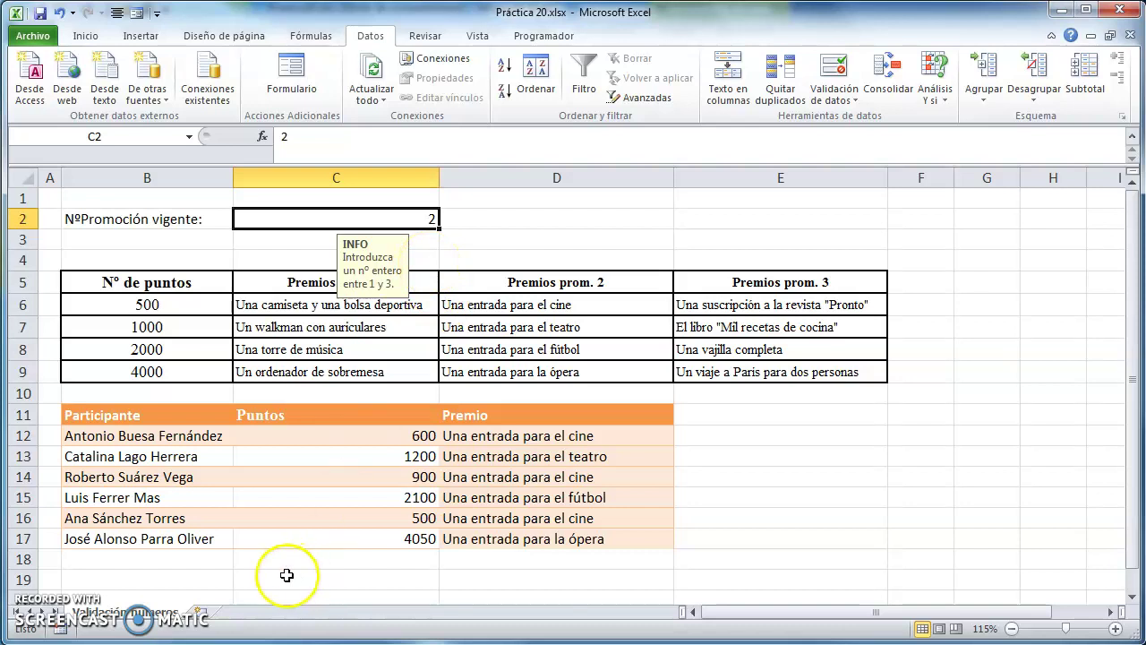
click(154, 621)
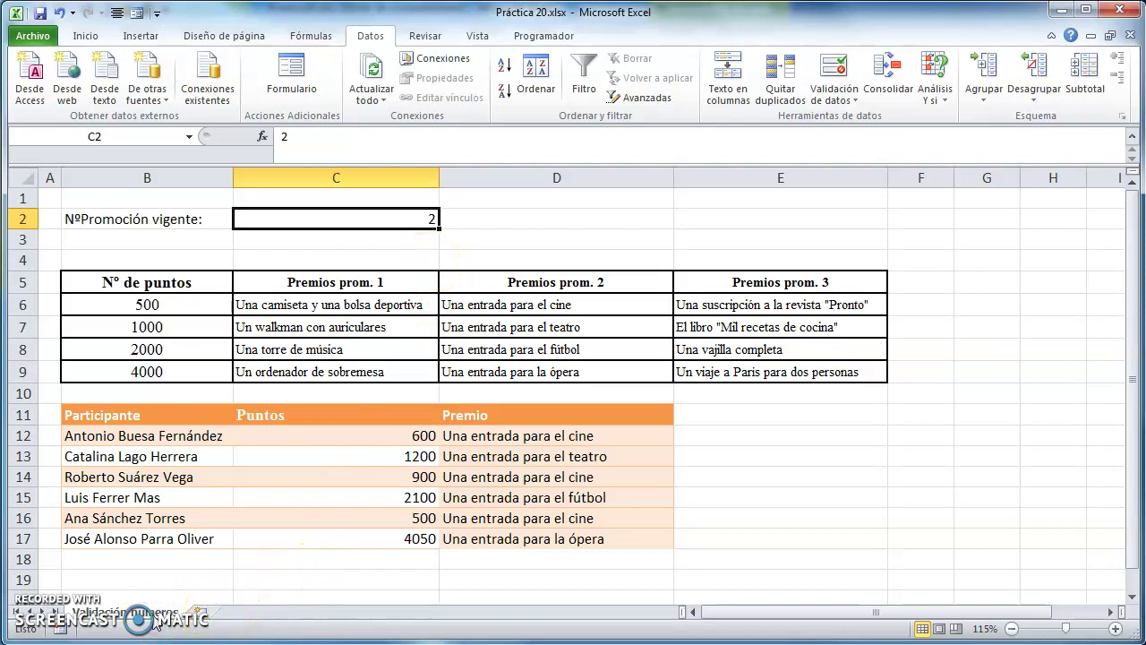
right_click(154, 621)
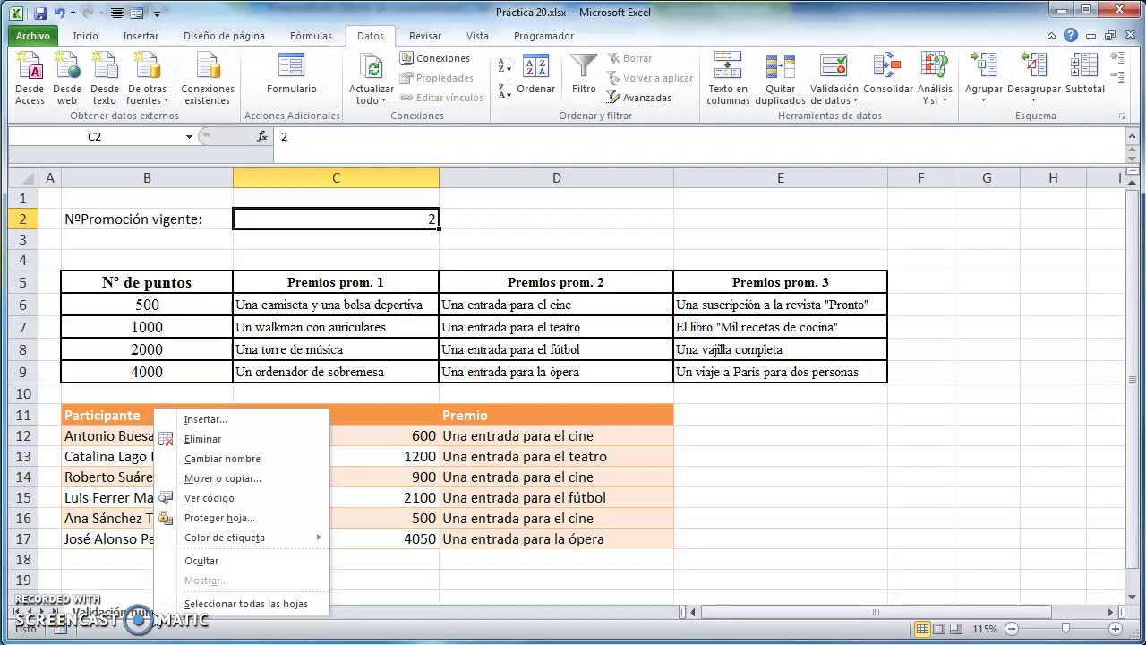
click(183, 612)
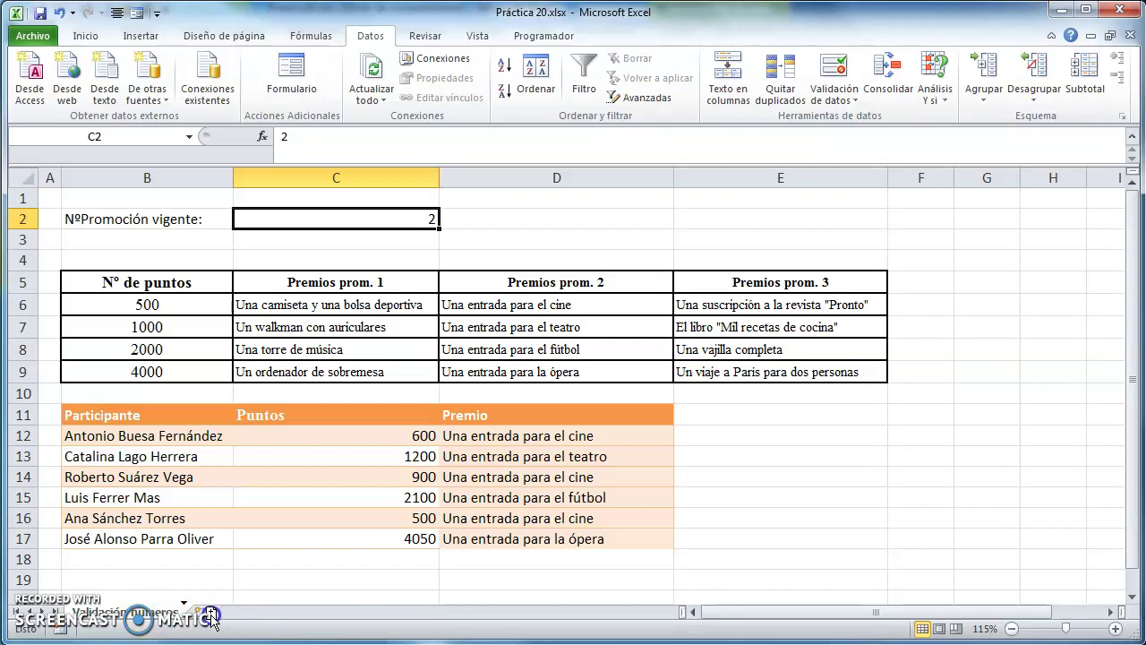
drag(250, 616, 213, 619)
Rename the copied sheet to 'Validación Lista' and reselect cell C2.
click(276, 624)
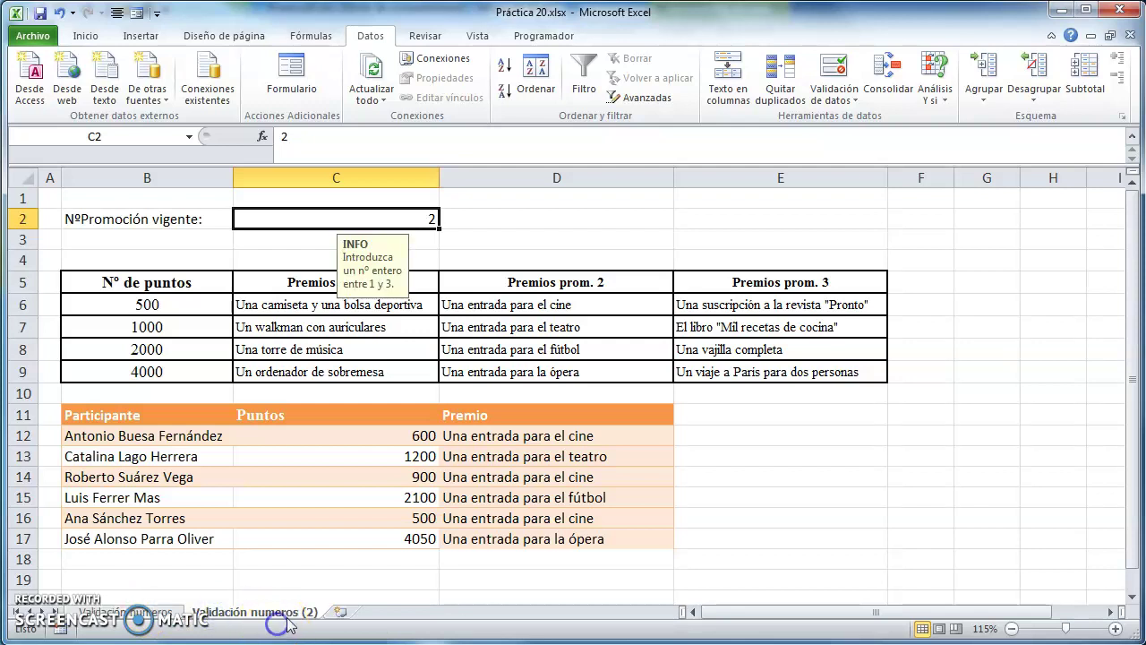
double_click(288, 616)
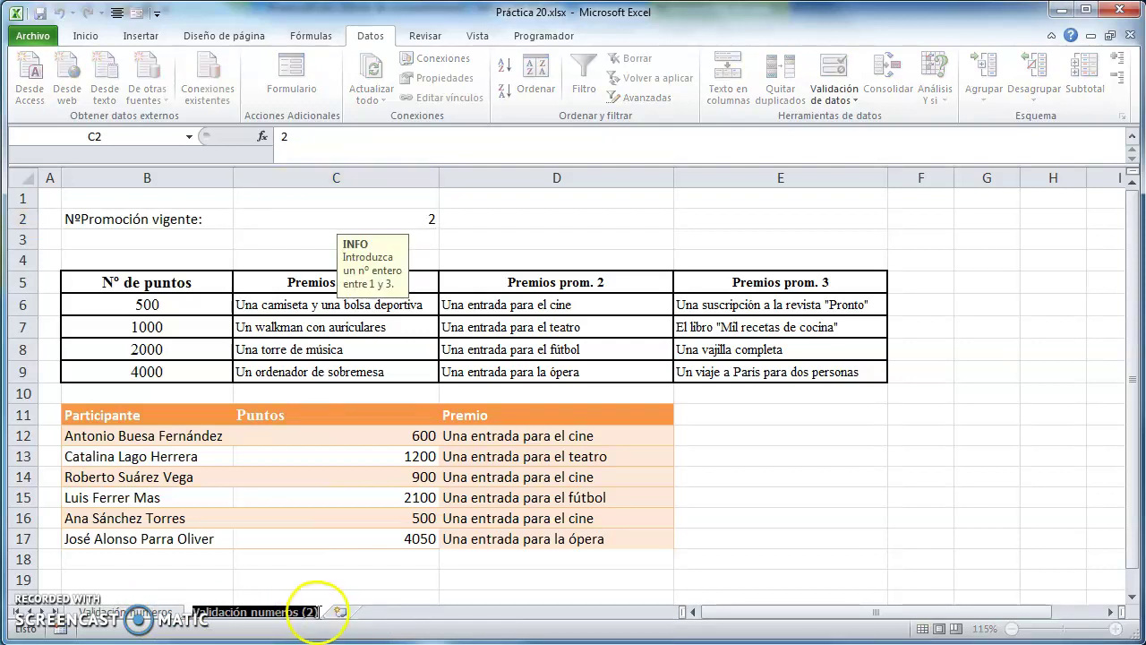
click(319, 613)
text(Lista)
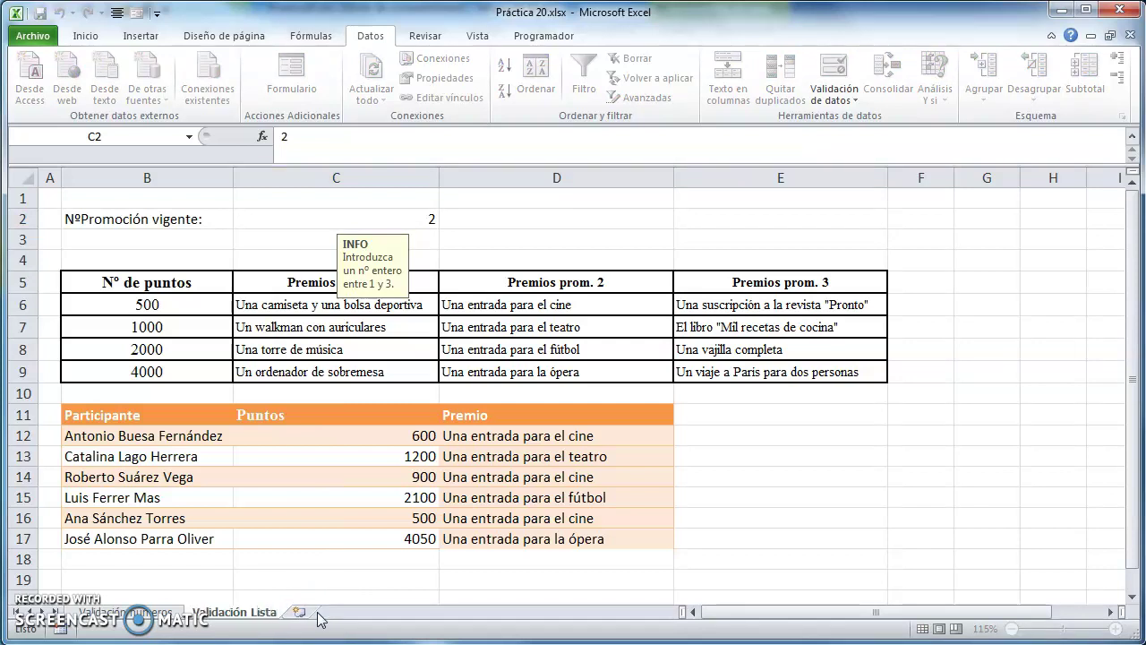
key(Return)
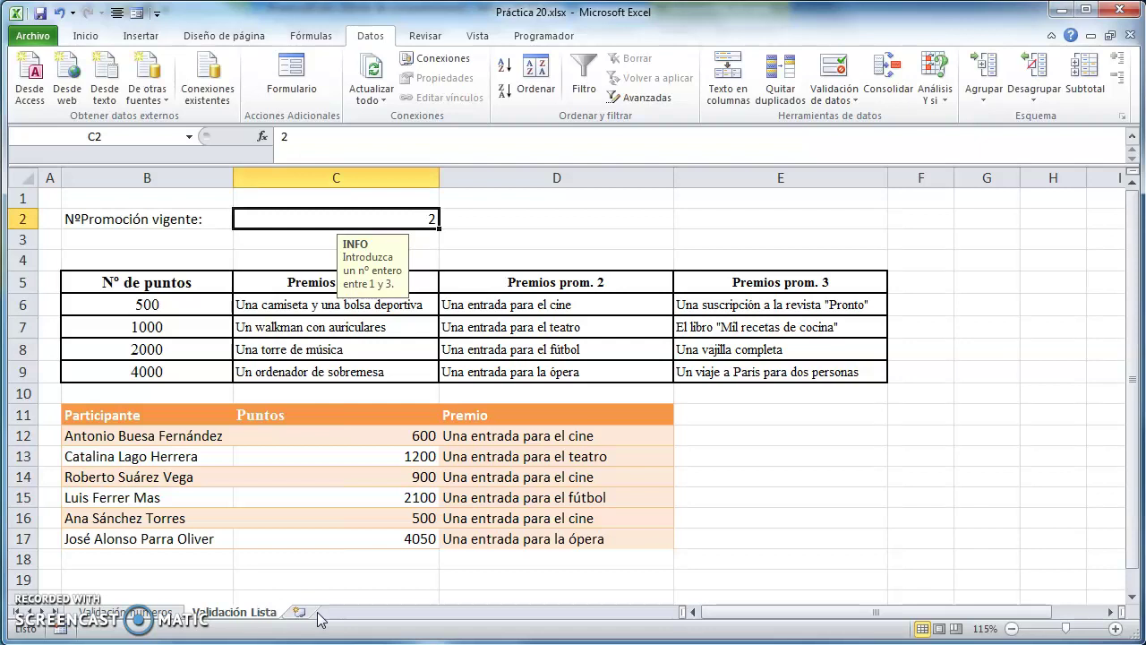
click(567, 237)
click(394, 215)
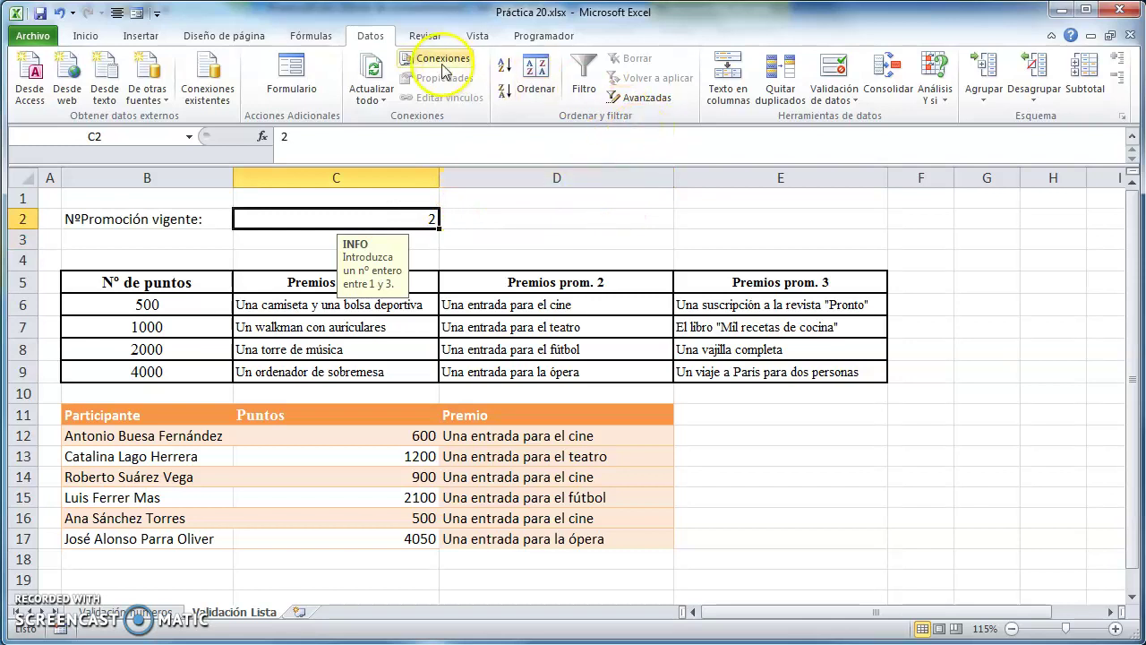
Clear all of C2's existing validation rules and messages.
click(838, 97)
click(856, 118)
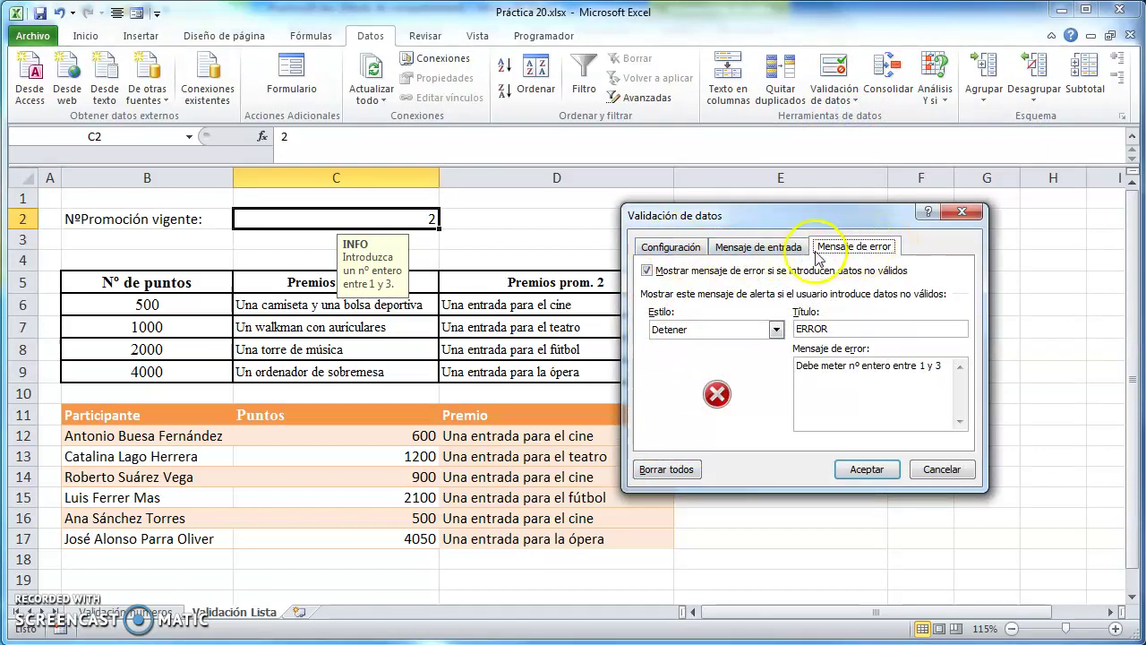
click(665, 472)
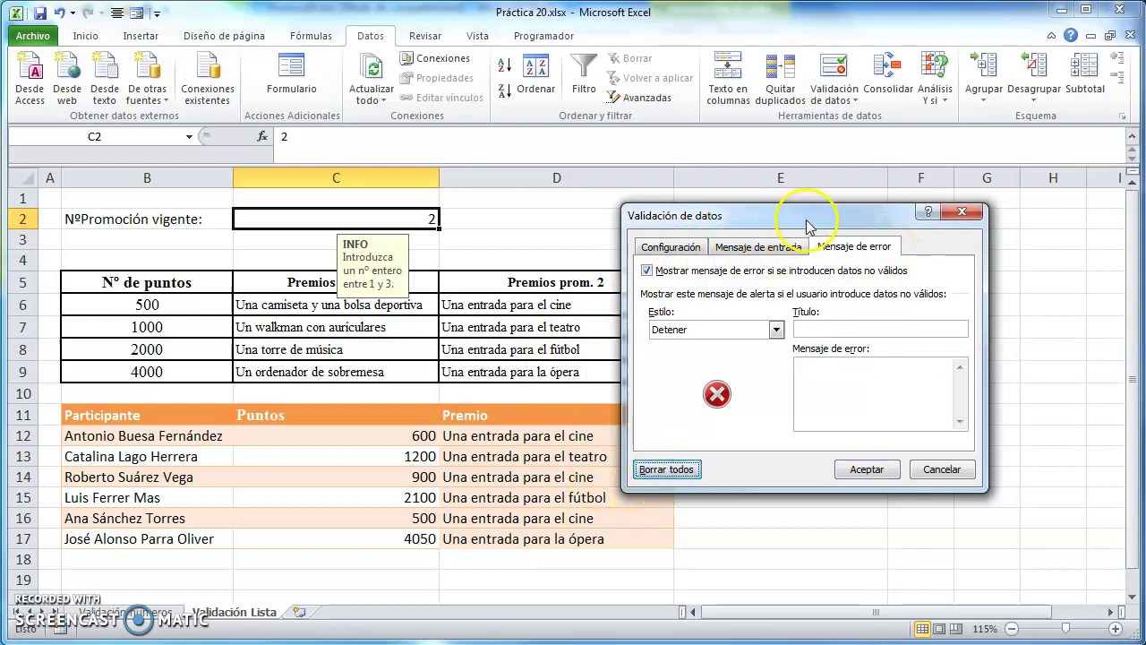
click(758, 253)
Set C2's validation to allow a List with source 1;2;3.
click(670, 247)
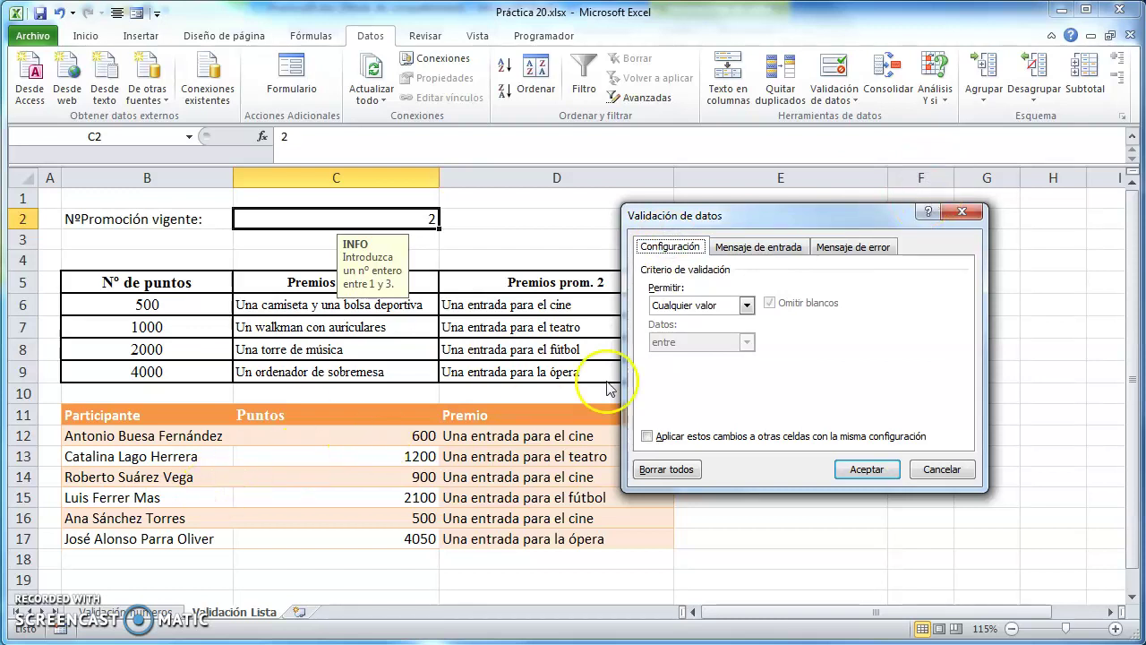
click(747, 306)
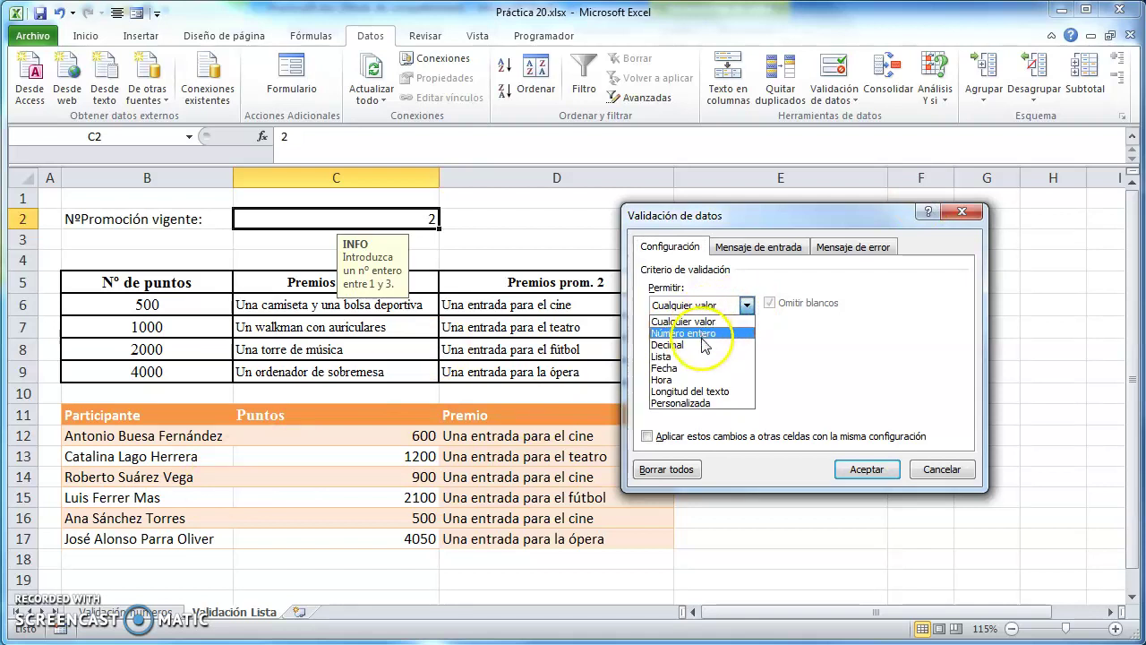
click(661, 358)
click(680, 333)
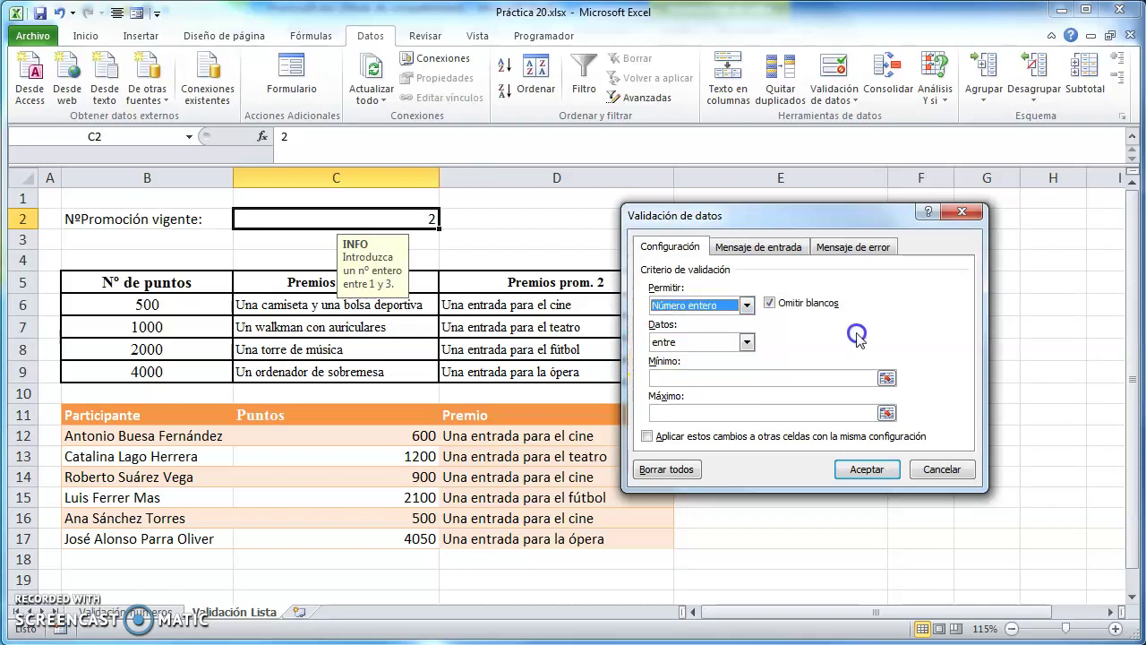
click(721, 311)
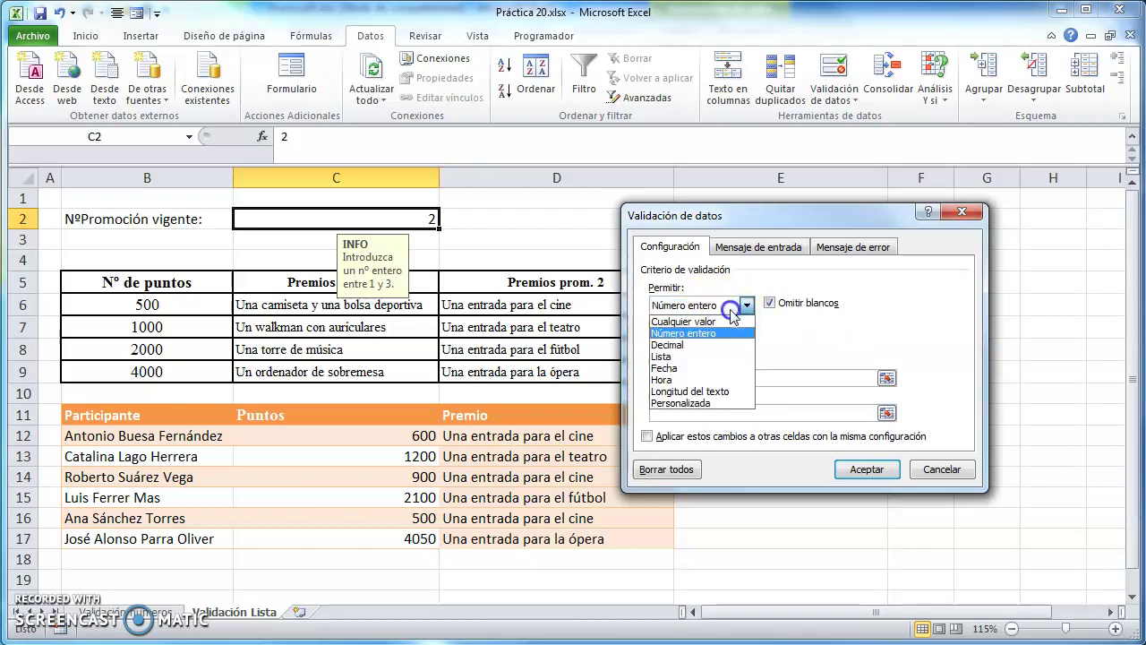
click(681, 358)
click(669, 377)
text(1;2;)
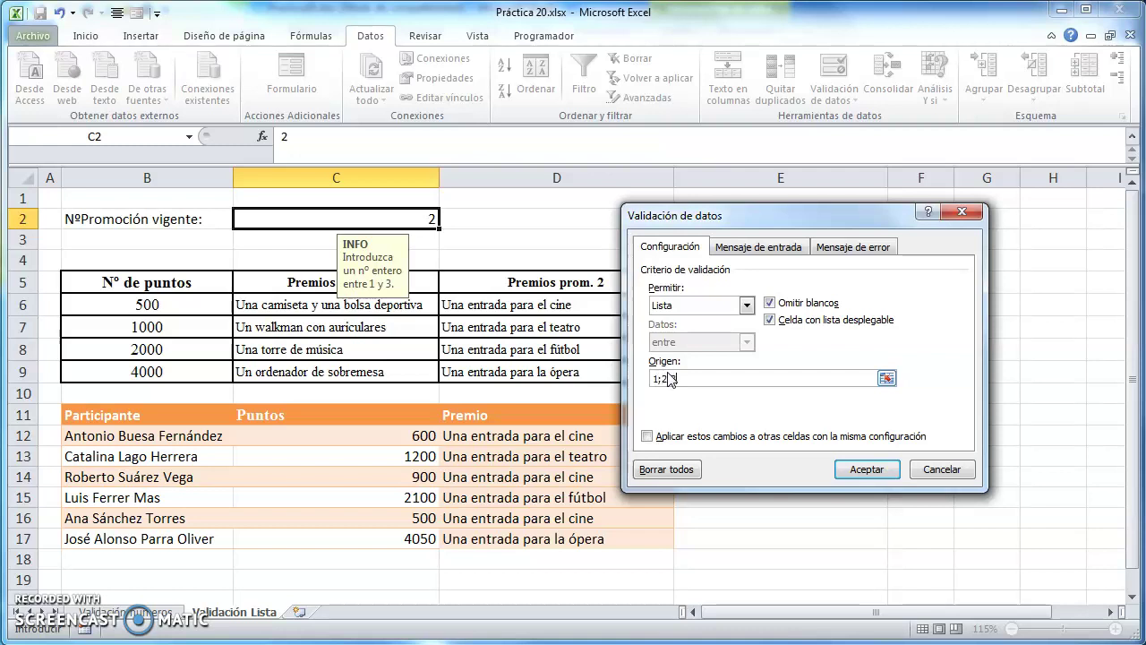
text(3)
click(867, 472)
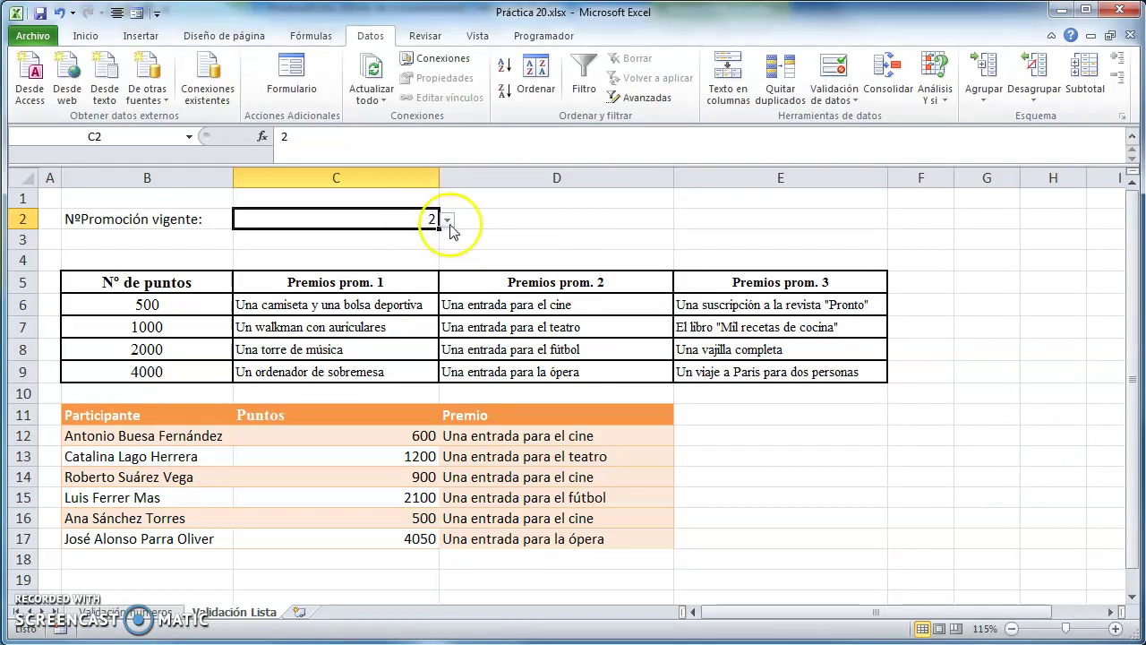
Check that C2's dropdown offers 1, 2 and 3, keeping the value 2.
click(447, 220)
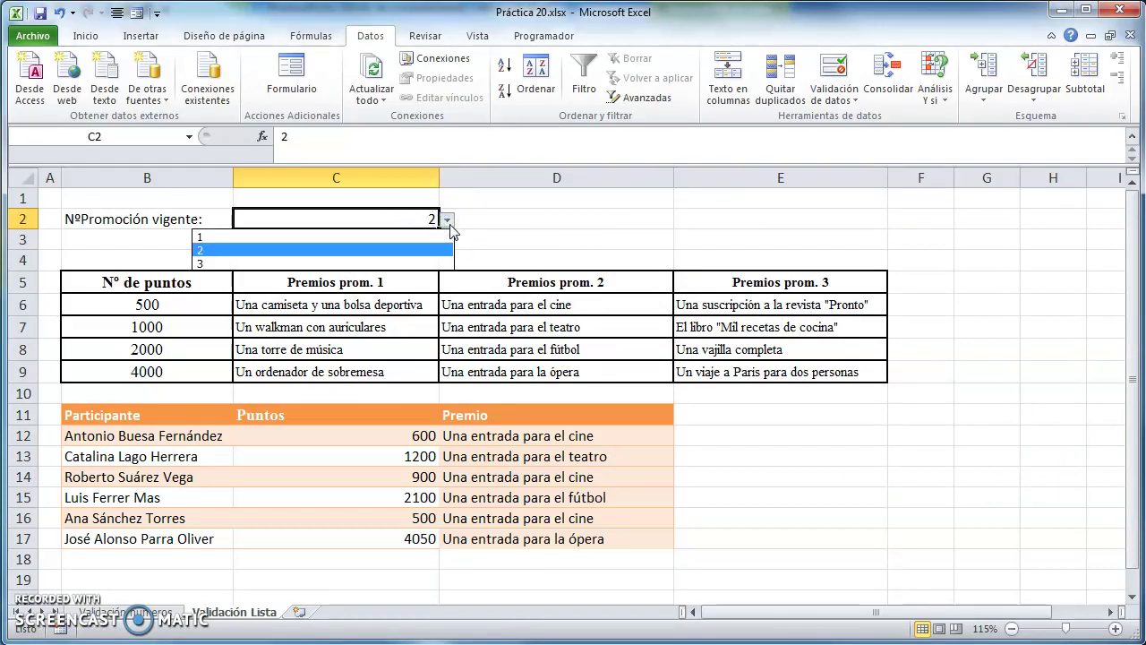
click(449, 225)
click(467, 231)
click(426, 224)
Replace the prize headers in C5, D5 and E5 with 1, 2 and 3.
drag(374, 282, 758, 287)
text(1)
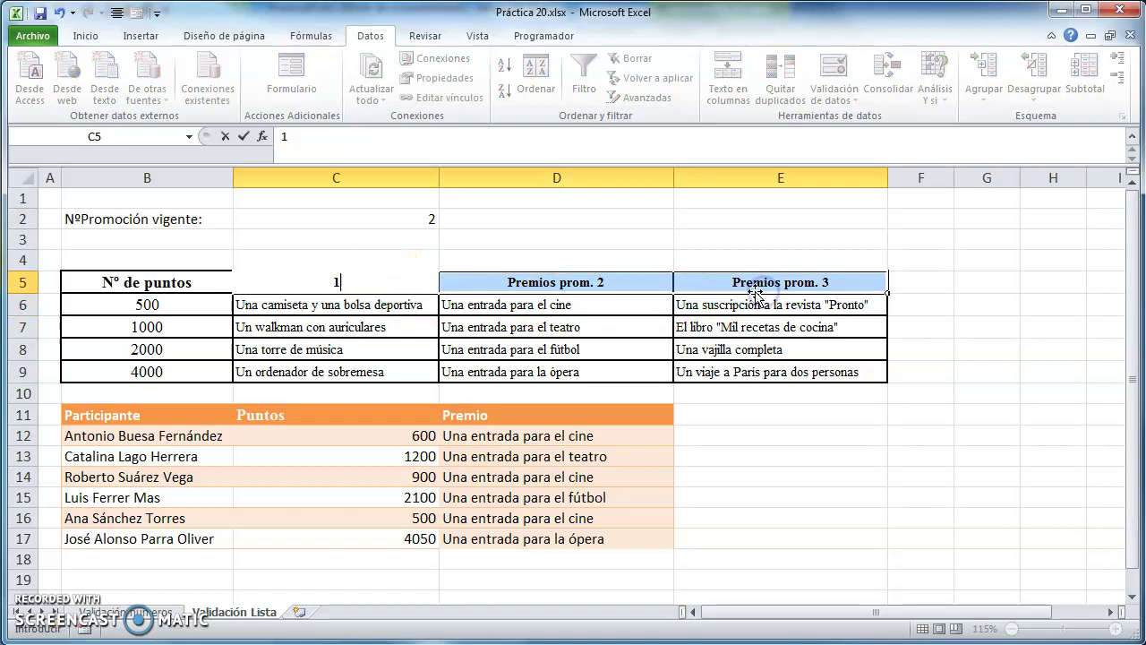
click(614, 276)
text(2)
click(765, 269)
click(762, 285)
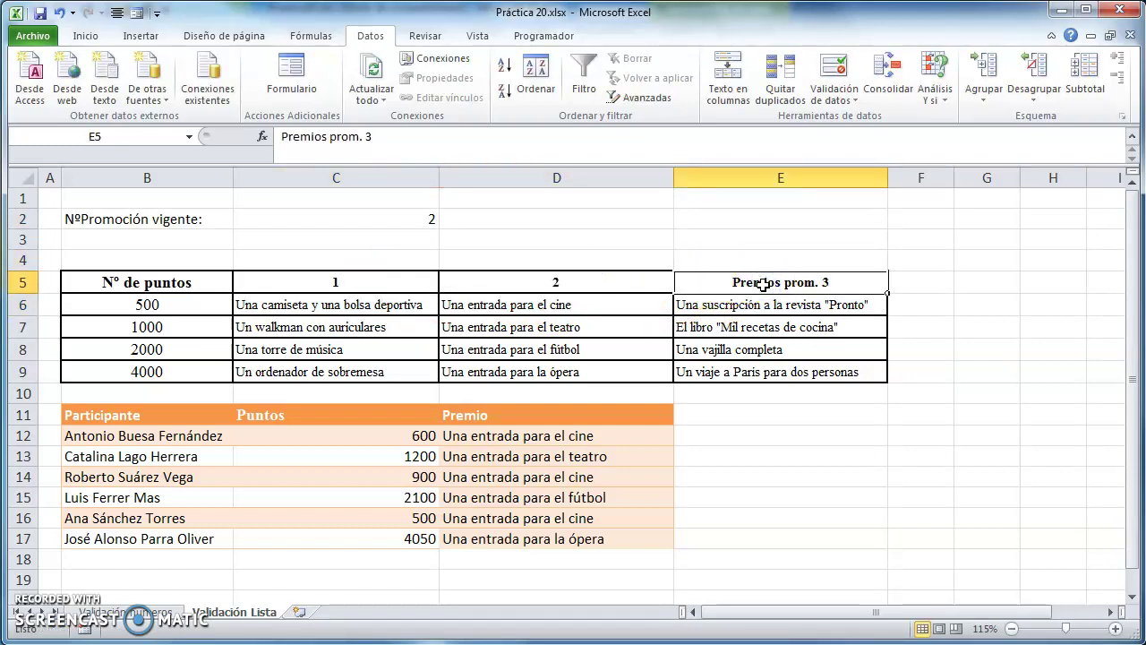
text(3)
click(903, 286)
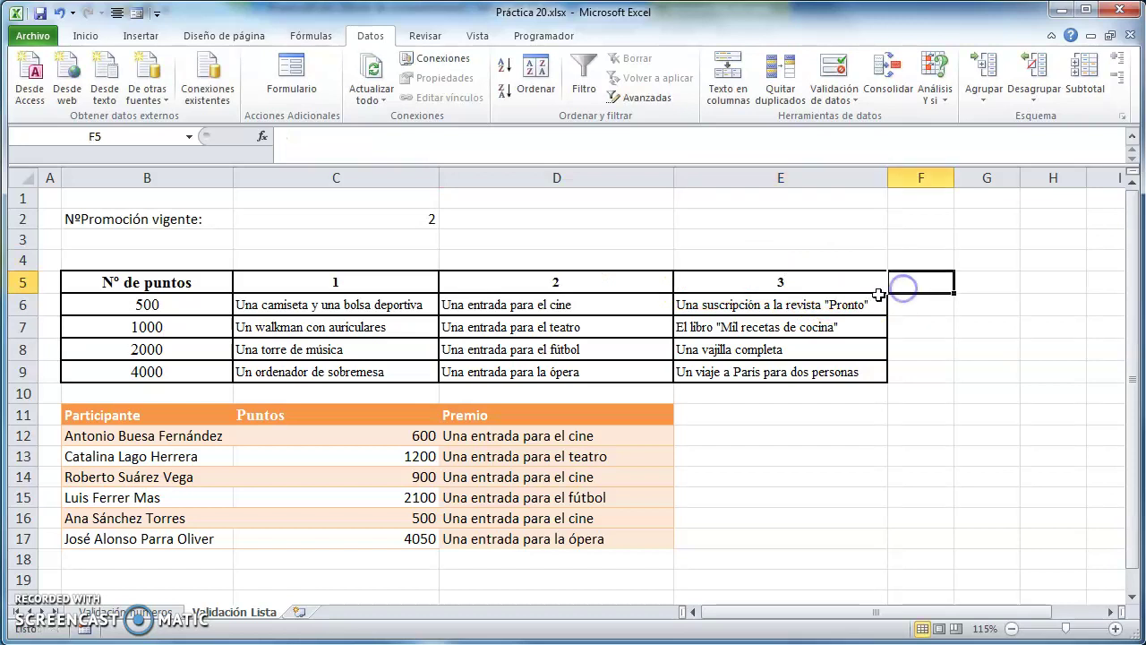
Review the new header values in C5:E5 alongside cell C2.
drag(729, 282, 373, 283)
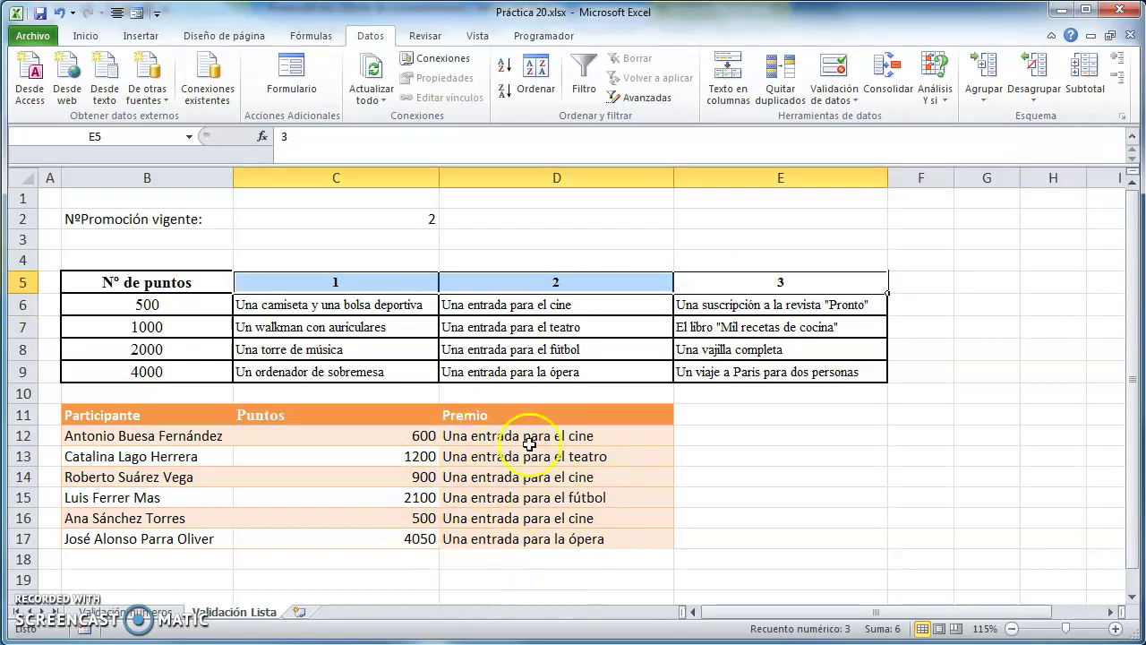
click(402, 284)
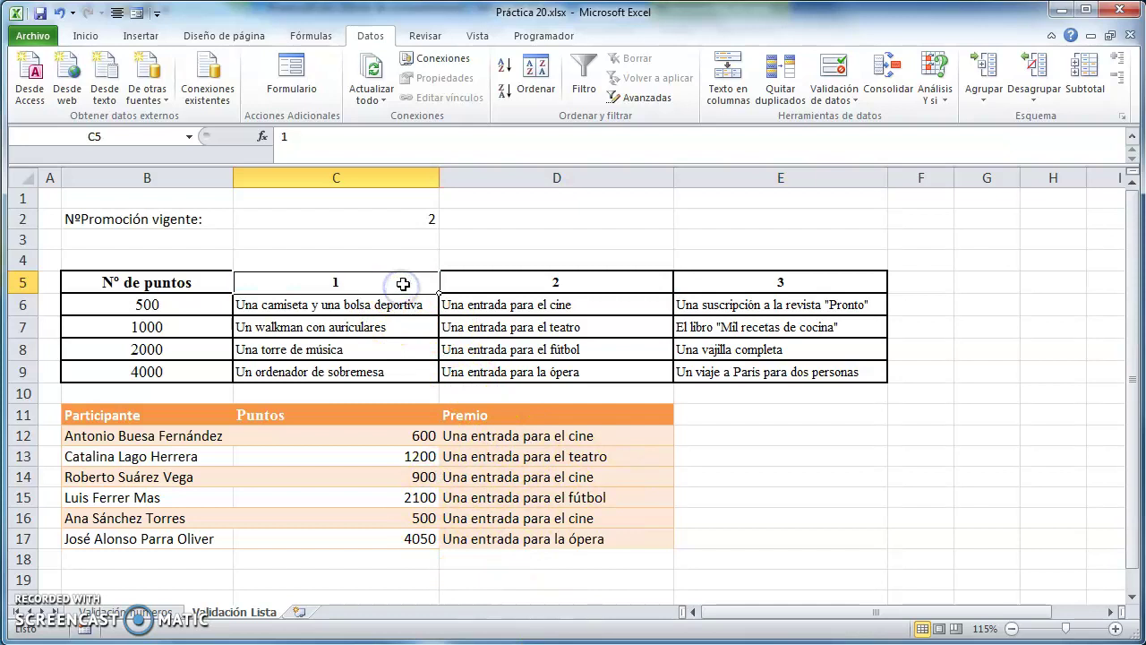
click(421, 213)
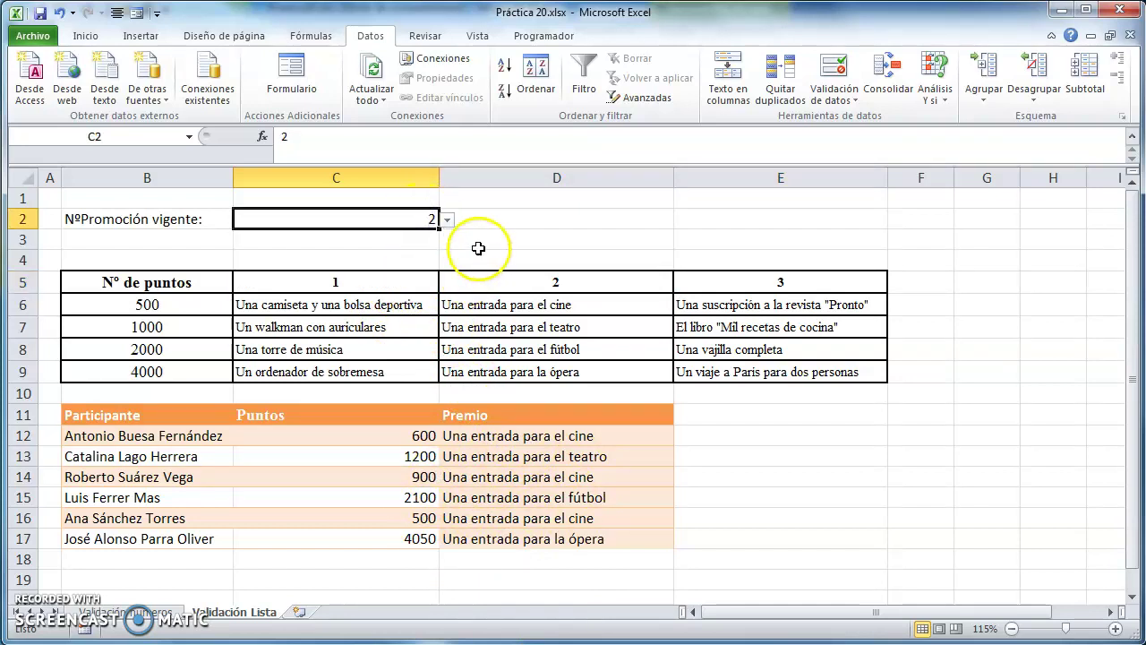
click(448, 285)
click(390, 285)
Merge and centre C4:E4 and enter the title 'Premios de cada Promoción'.
drag(385, 260, 721, 253)
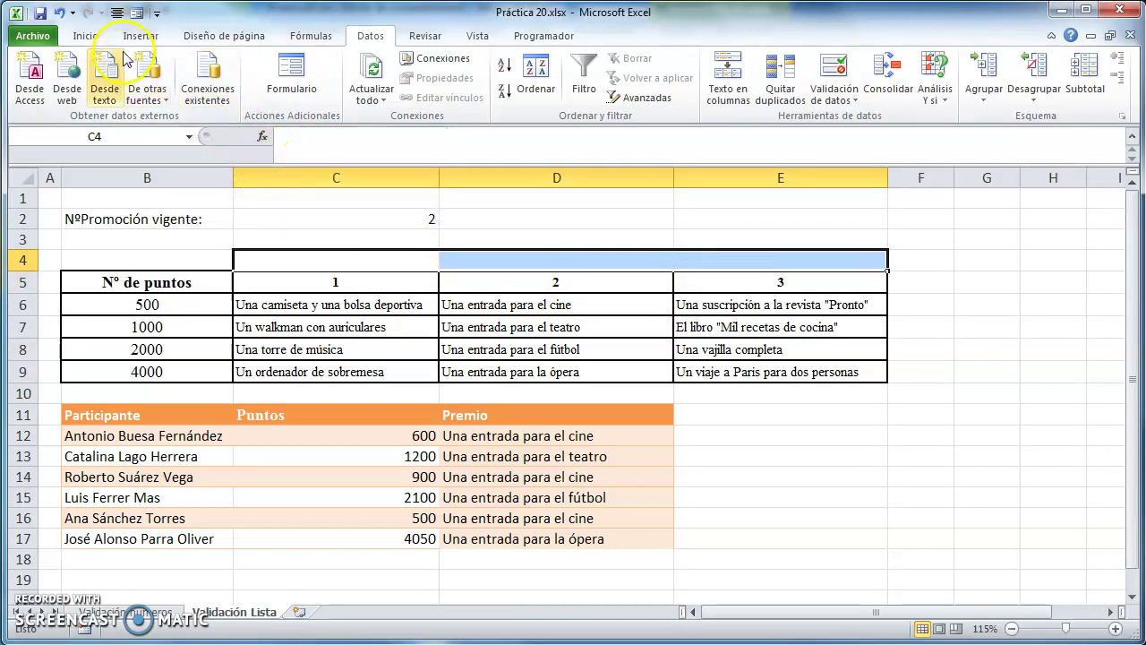
click(85, 36)
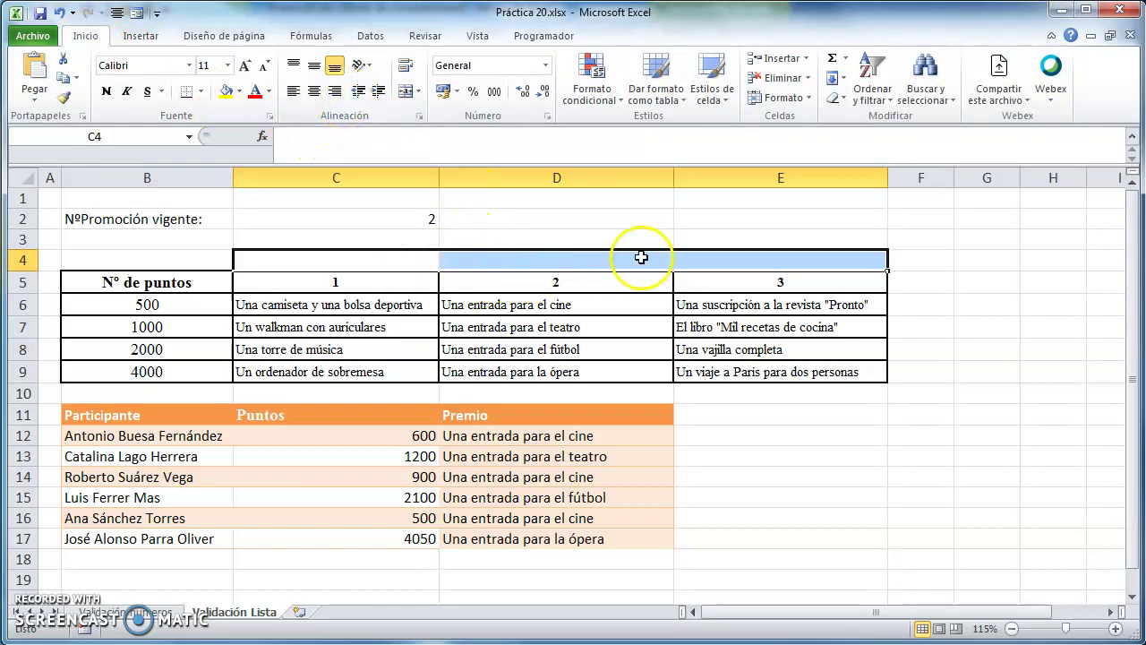
click(405, 91)
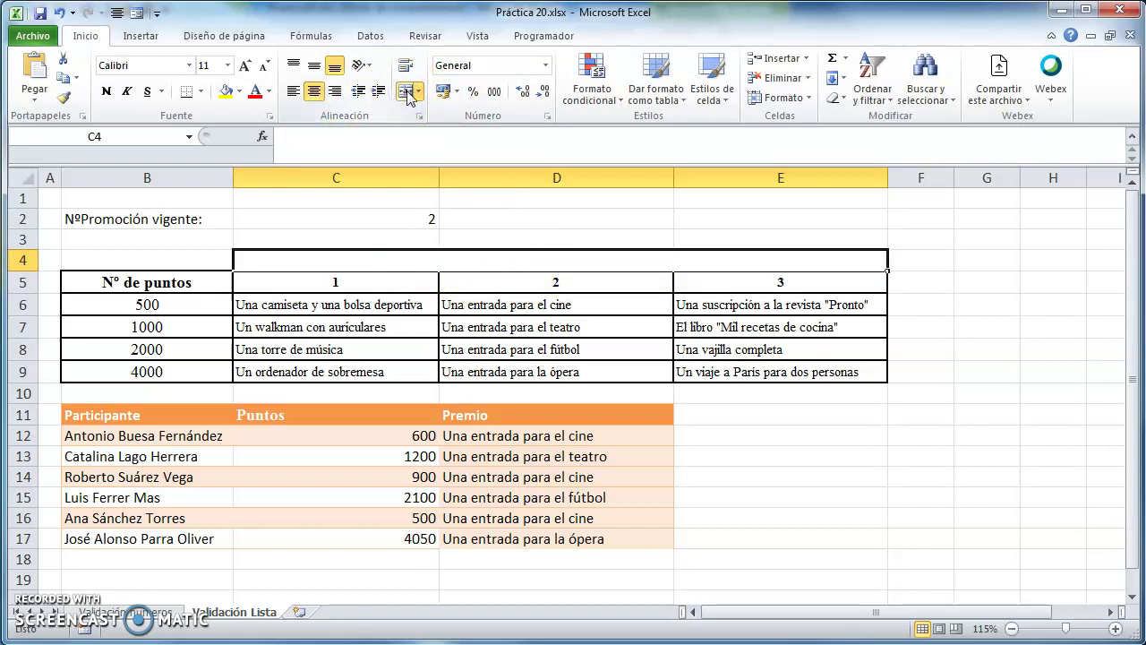
double_click(534, 264)
text(Premios de)
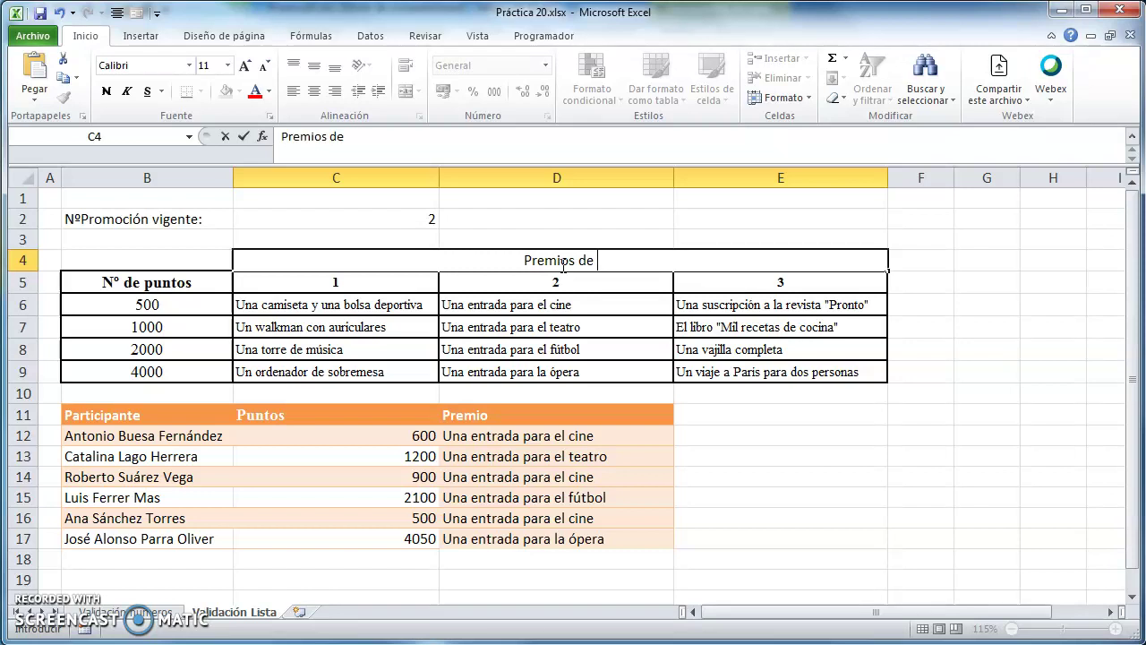
text(cada Promoción)
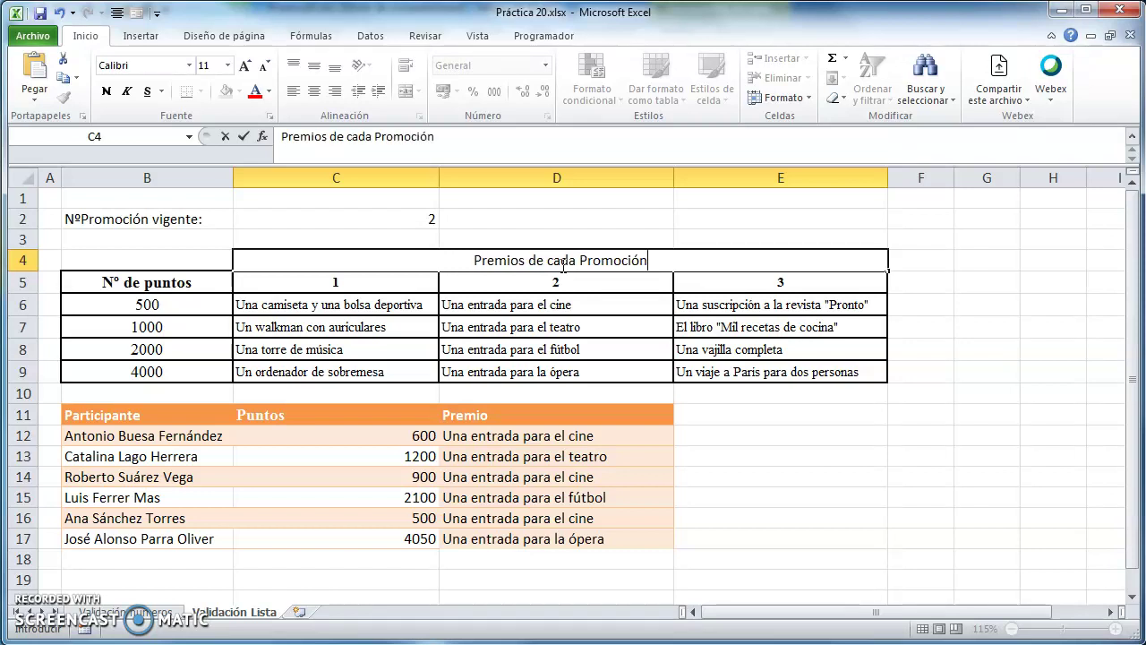
key(Return)
click(555, 262)
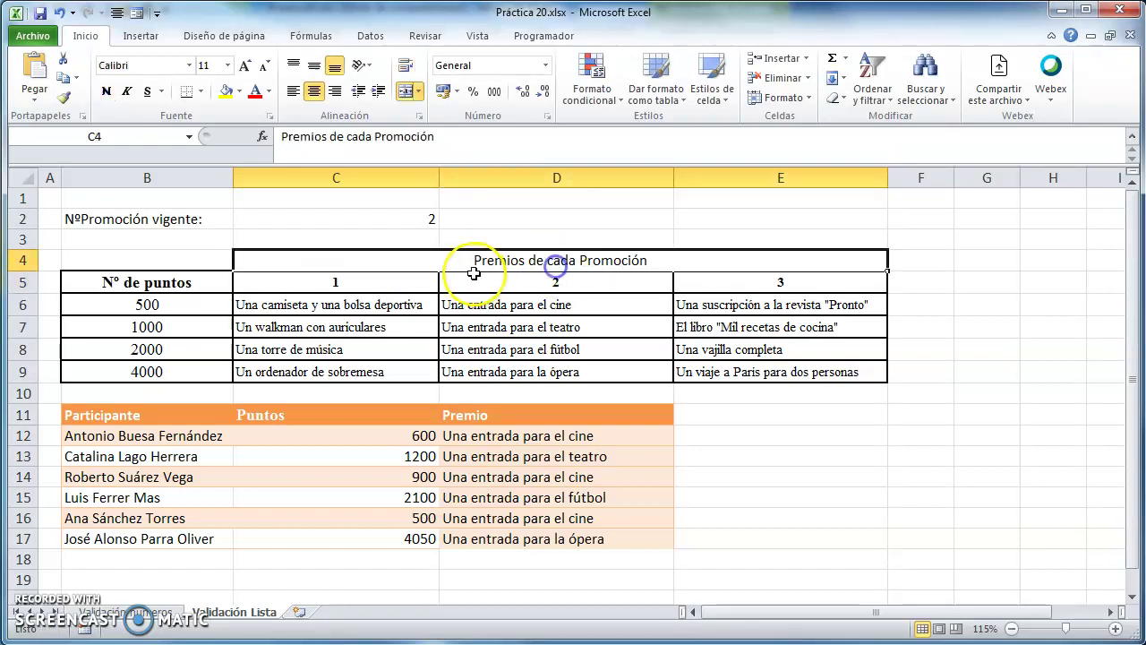
Make the title bold and give it left, top and right borders.
click(107, 91)
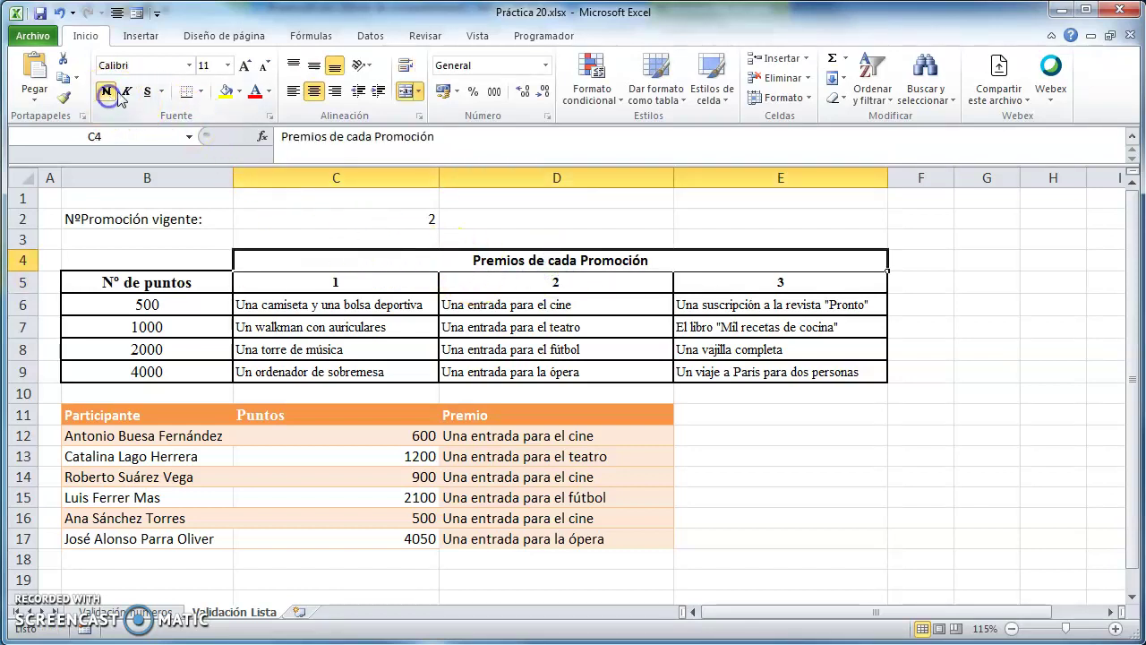
click(200, 91)
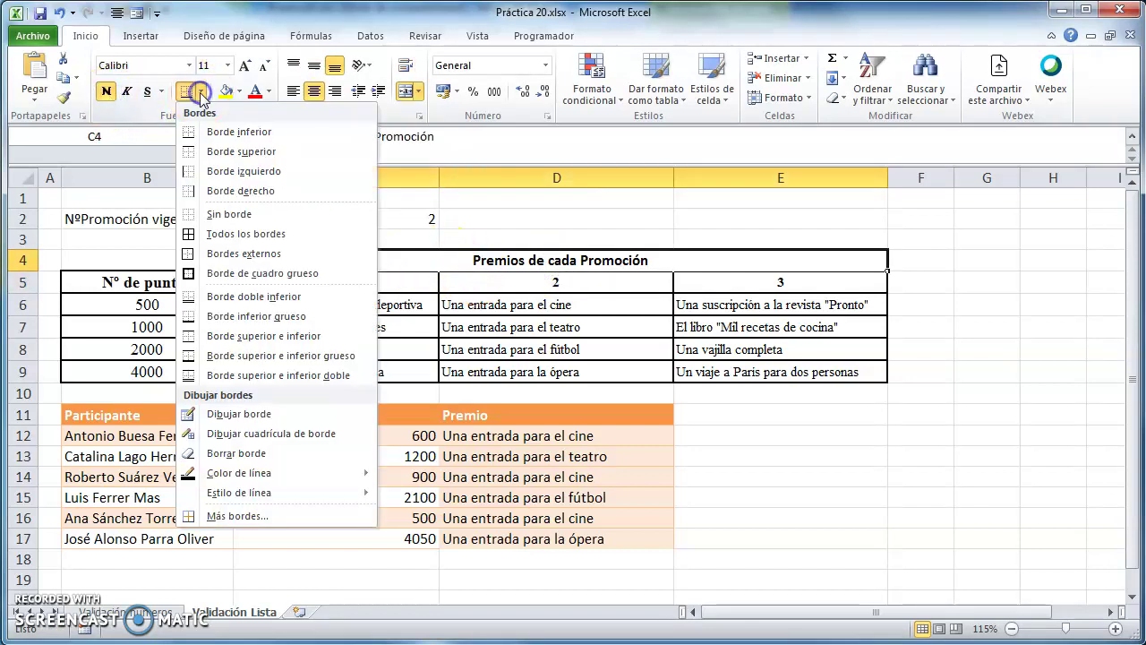
click(259, 516)
click(757, 322)
click(816, 301)
click(880, 331)
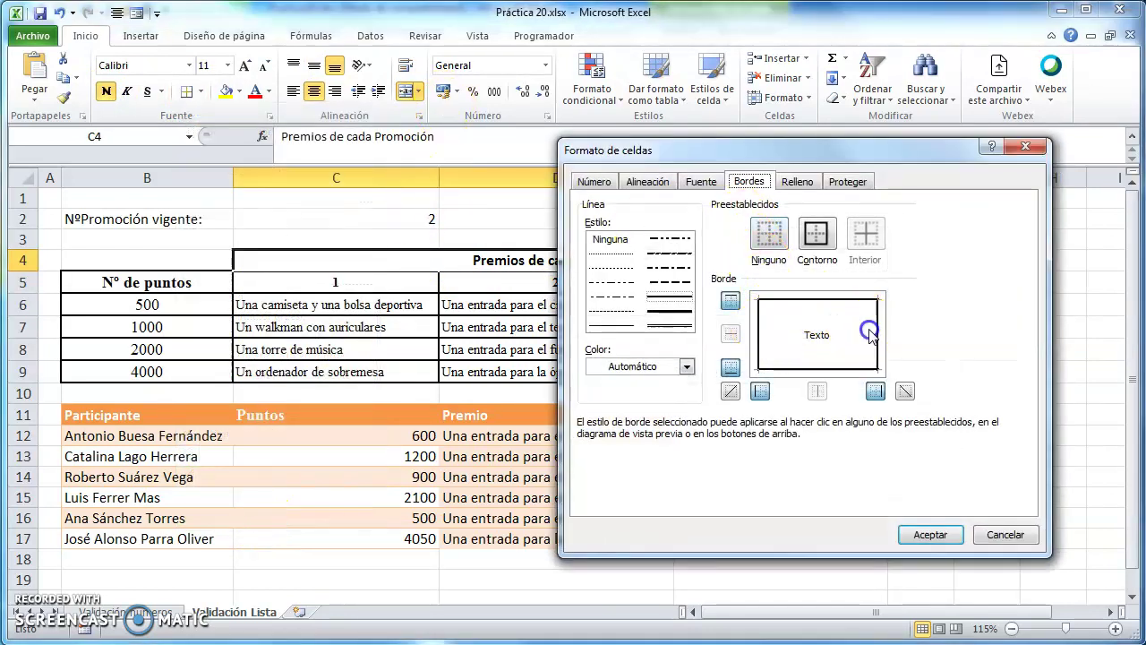
click(931, 534)
click(1026, 428)
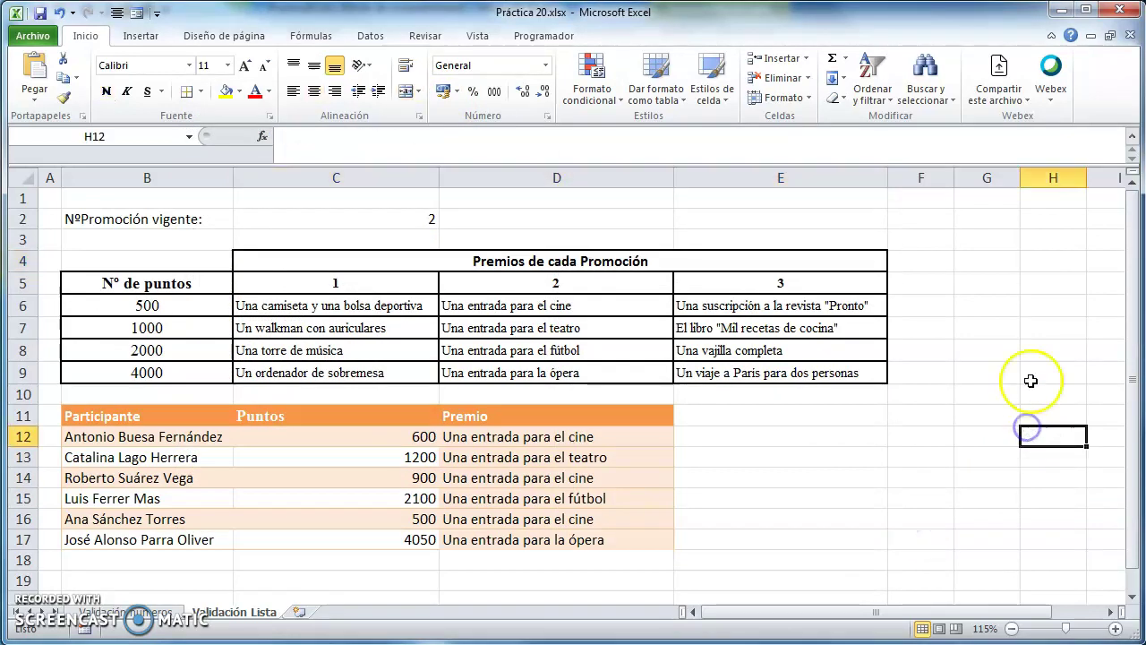
Check C2's dropdown still offers 1 to 3, keeping the value 2.
click(420, 217)
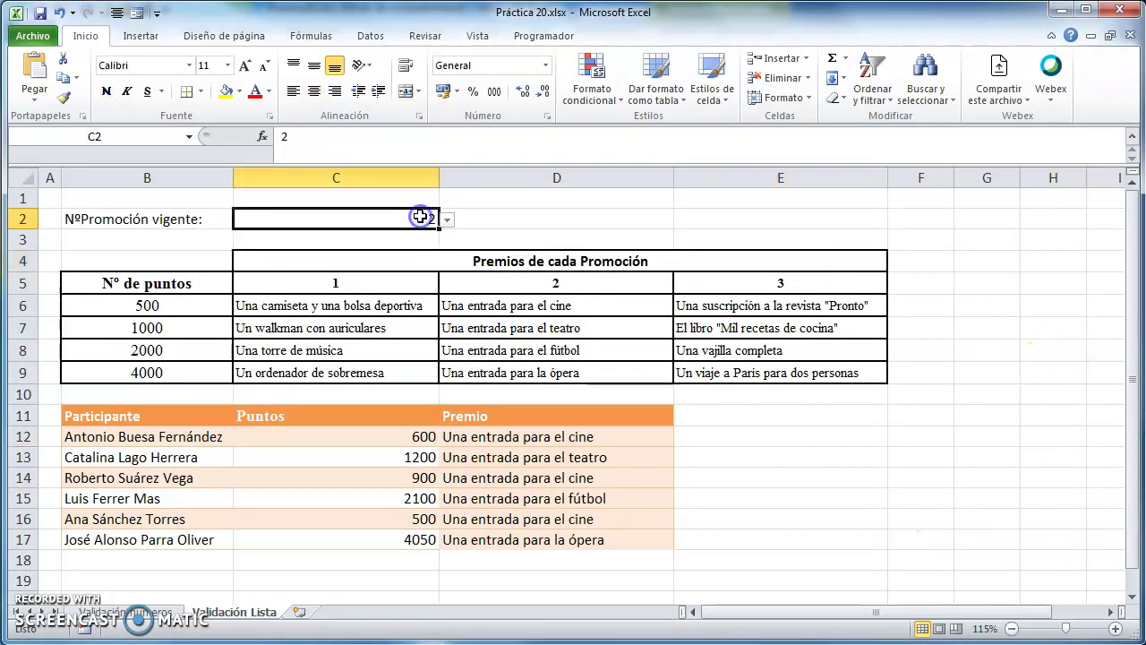
click(447, 222)
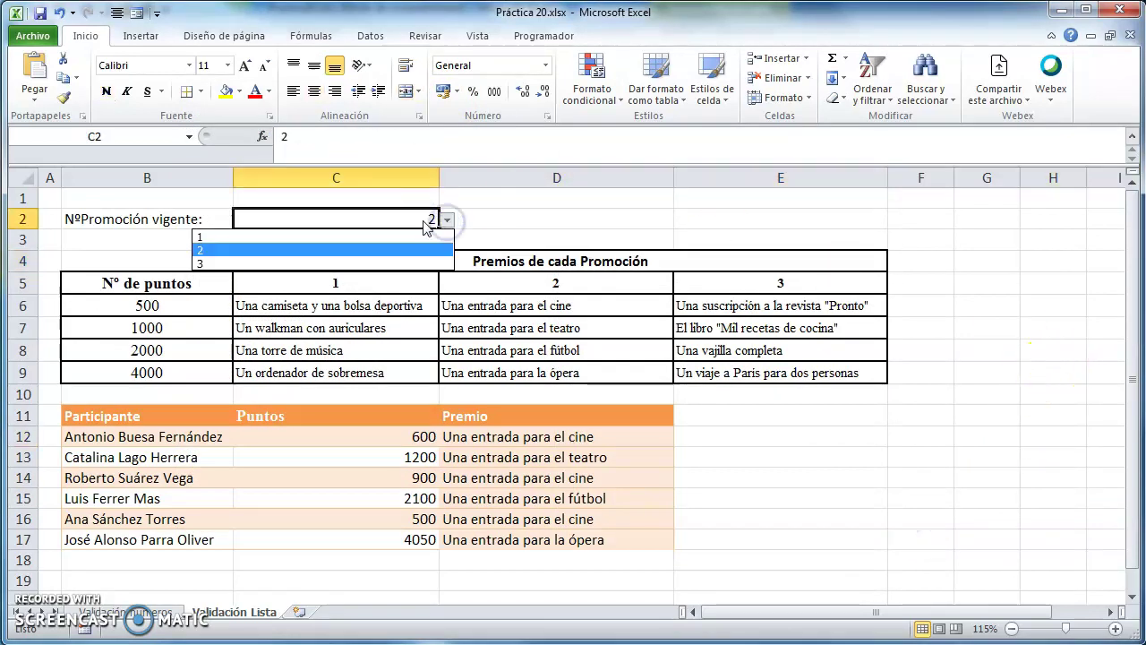
click(417, 218)
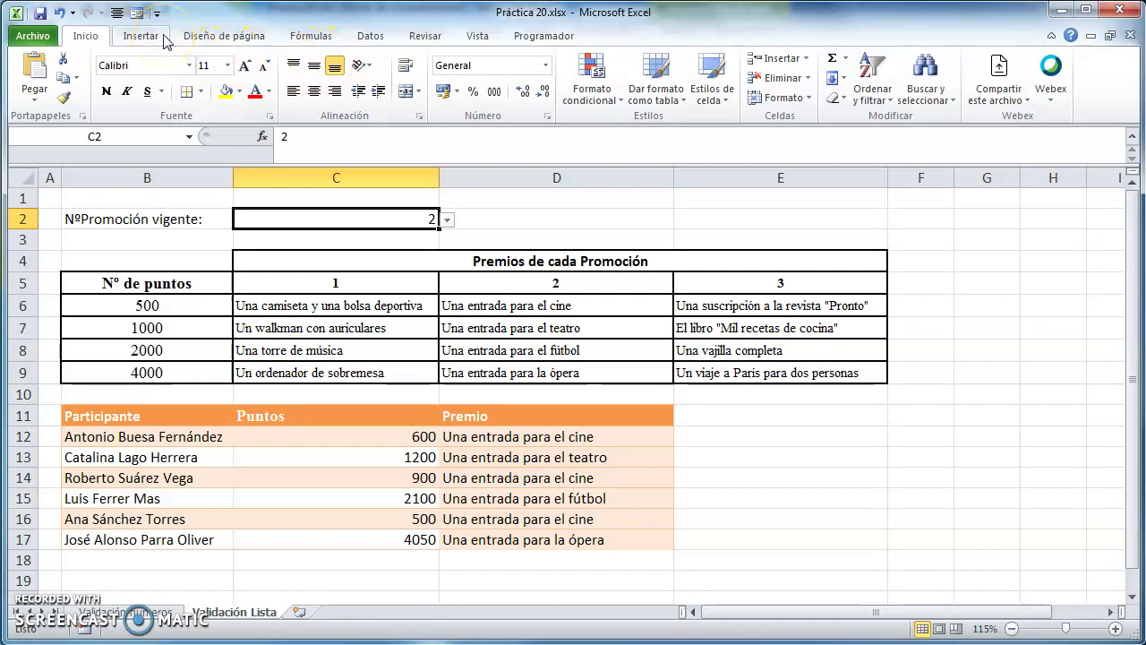
click(370, 36)
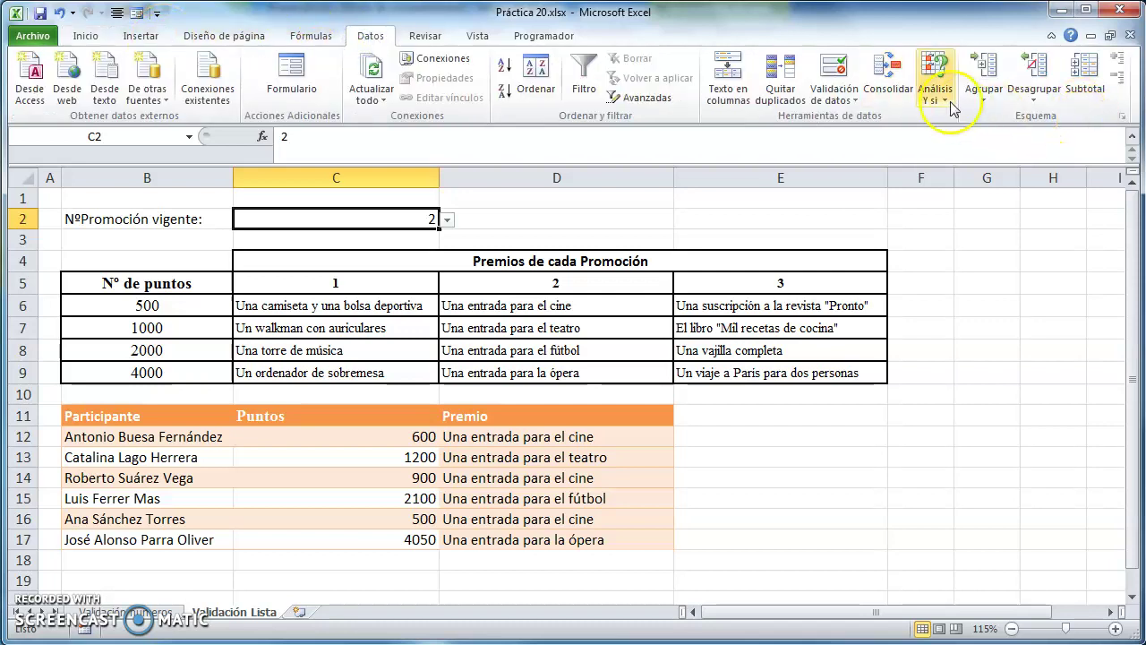
Replace C2's list source 1;2;3 with the range $C$5:$E$5.
click(834, 95)
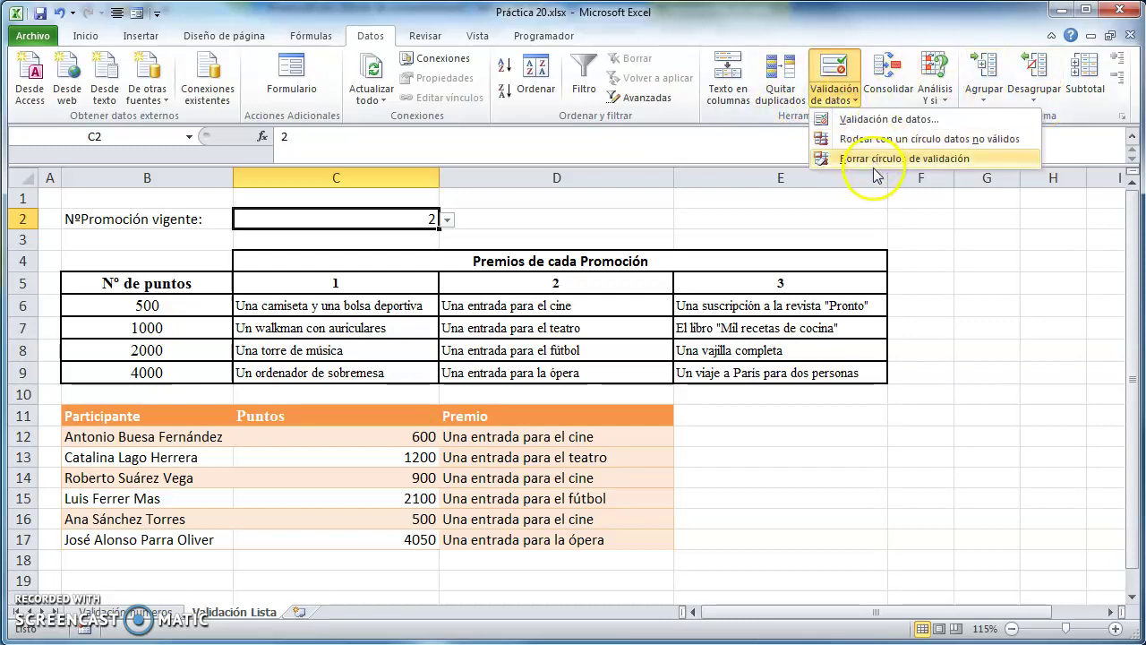
click(861, 120)
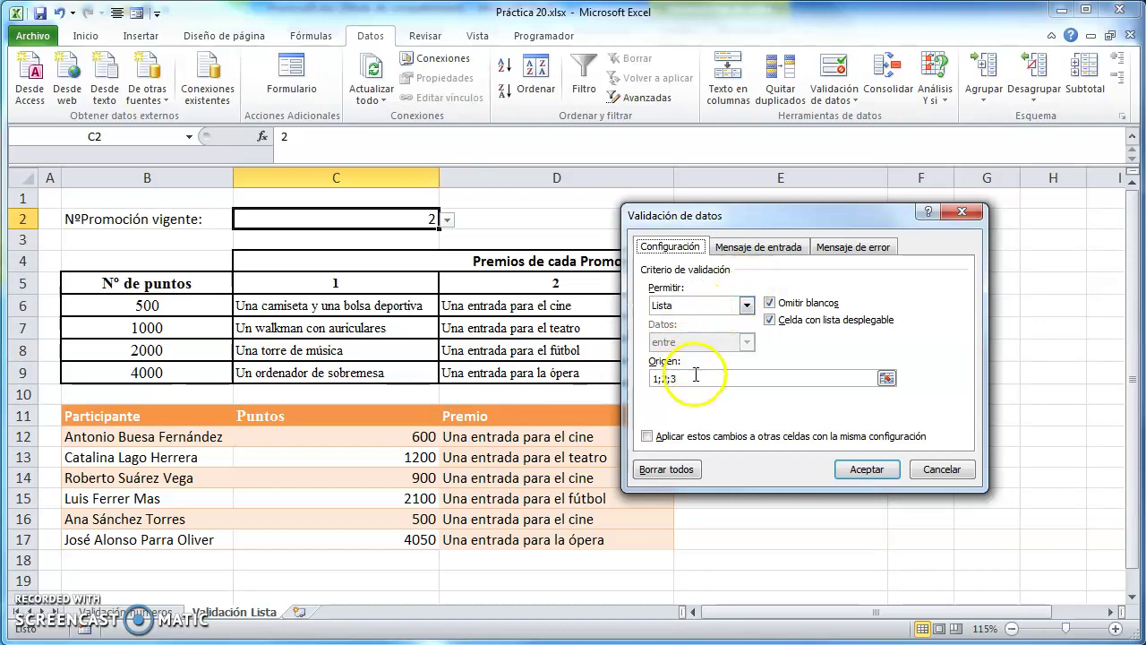
drag(686, 378, 630, 379)
key(BackSpace)
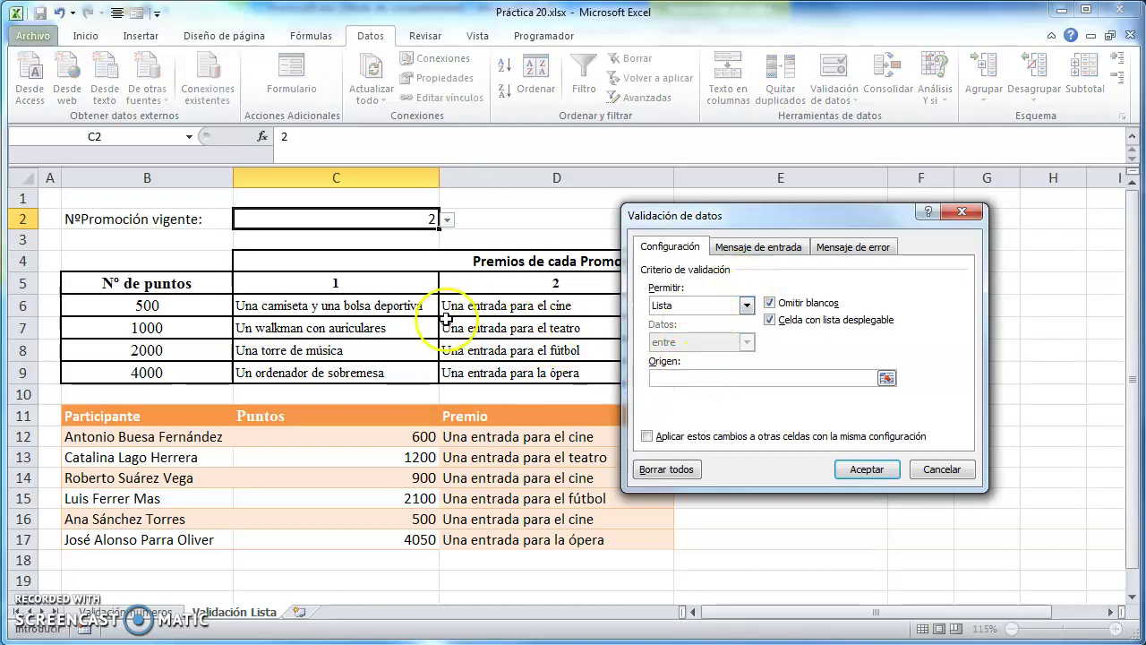
drag(309, 283, 734, 295)
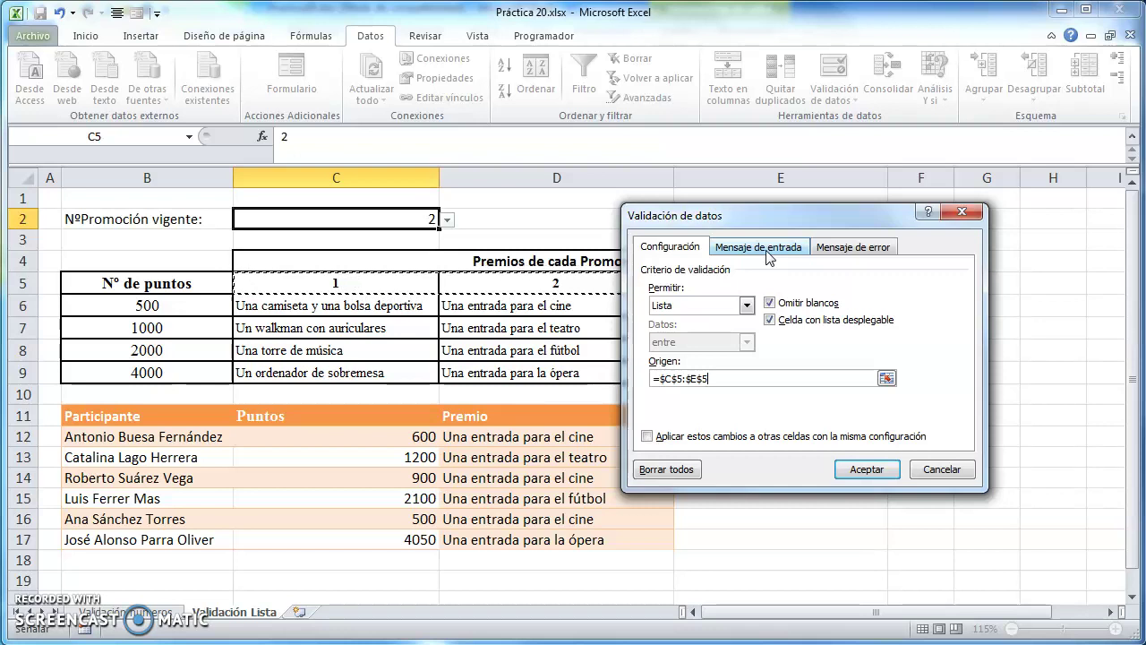
Add an input message titled INFO reading 'Seleccione un nº de la lista desplagable.'.
click(768, 253)
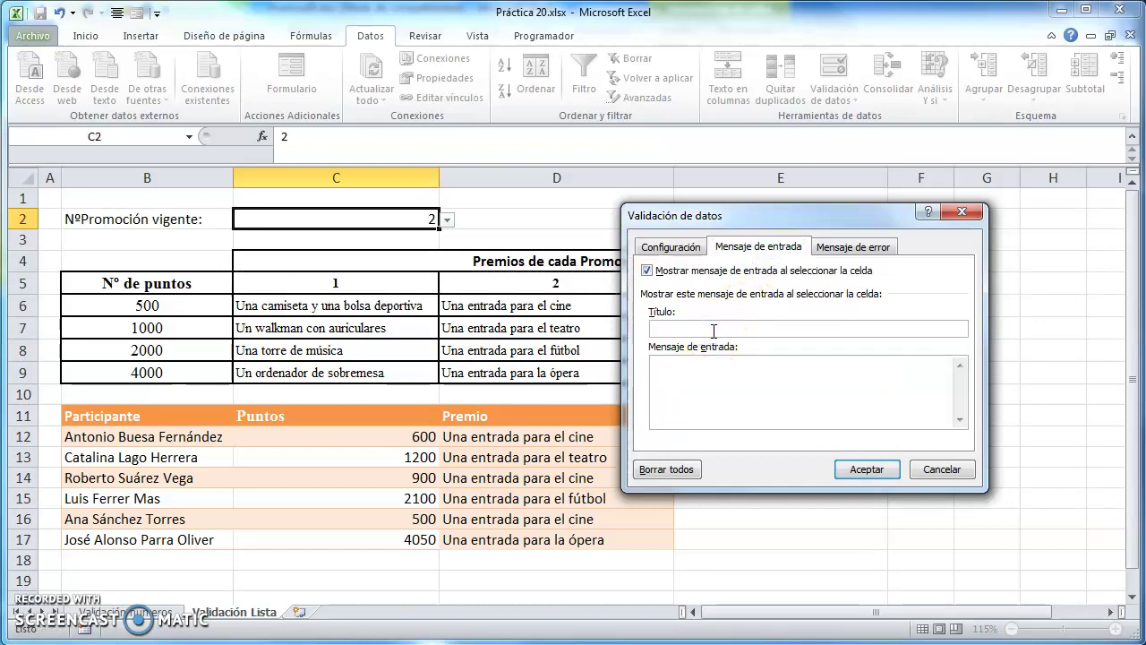
text(INFO)
click(696, 377)
text(s)
text(eleccione un nº de)
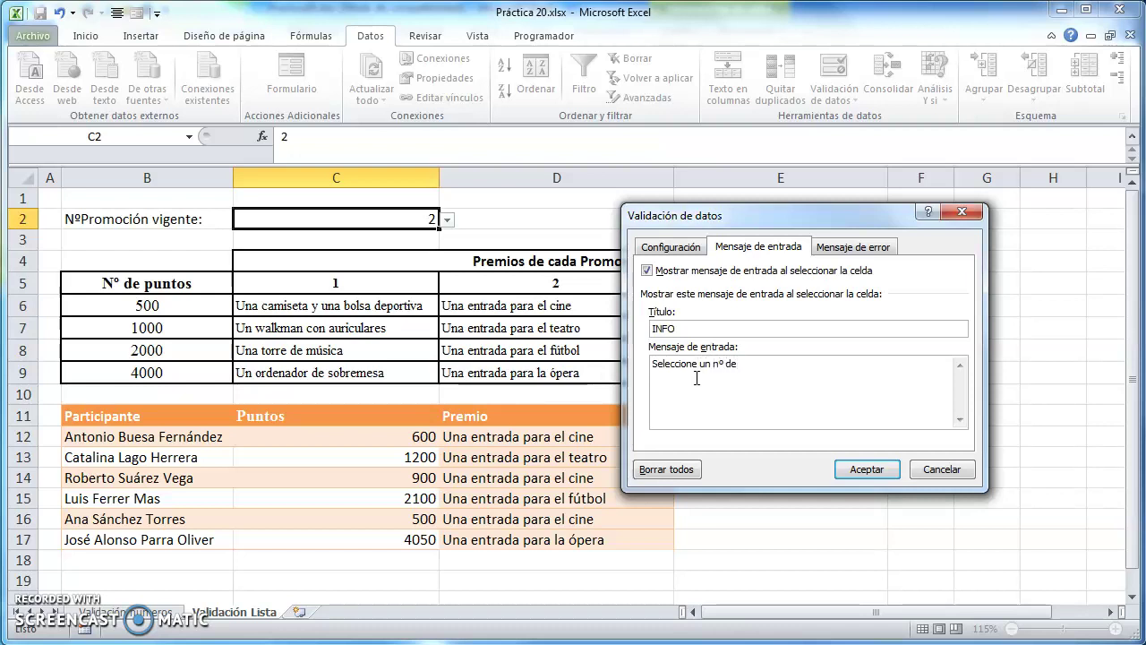
text(ista de)
text(.)
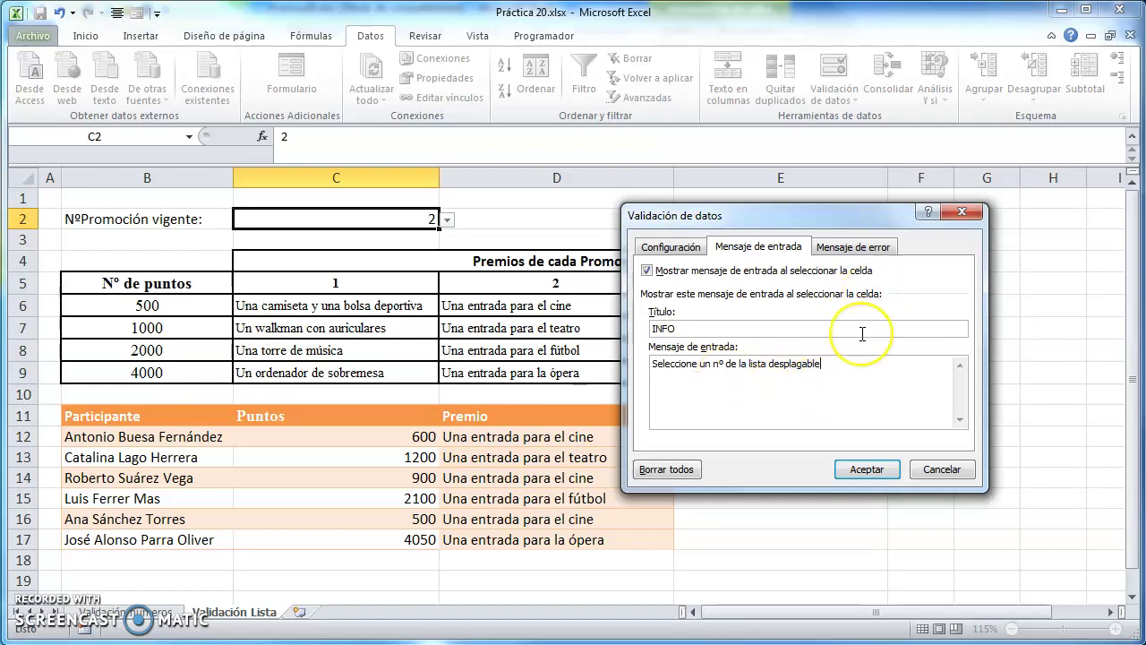
Set C2's error alert to Stop style with the title ERROR.
click(855, 244)
click(775, 328)
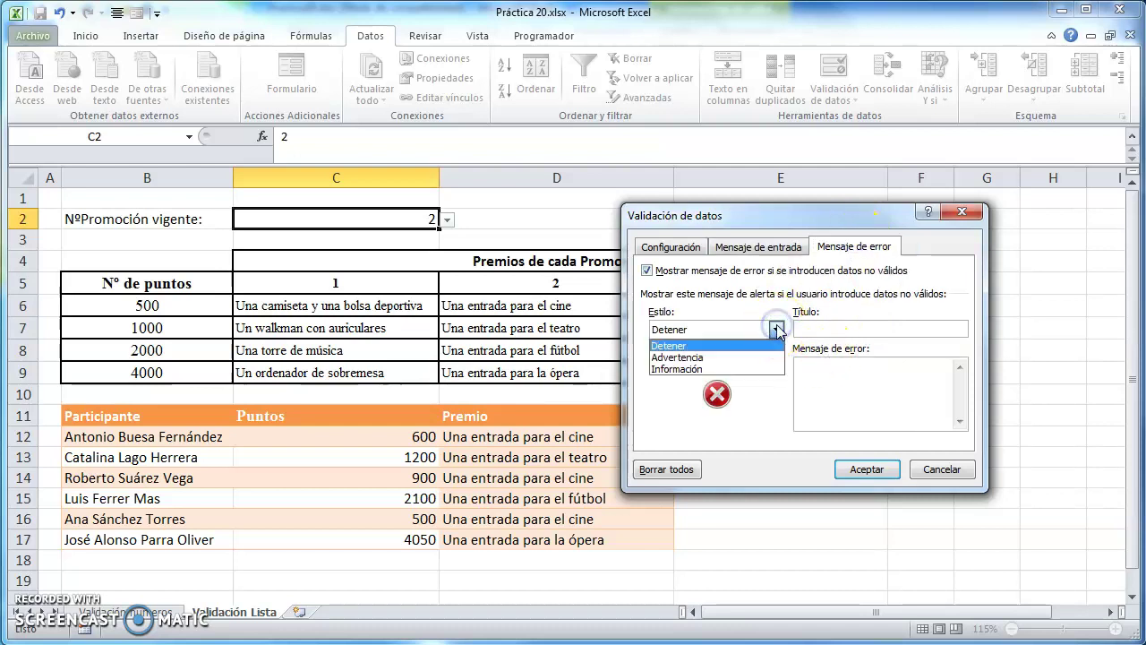
click(775, 329)
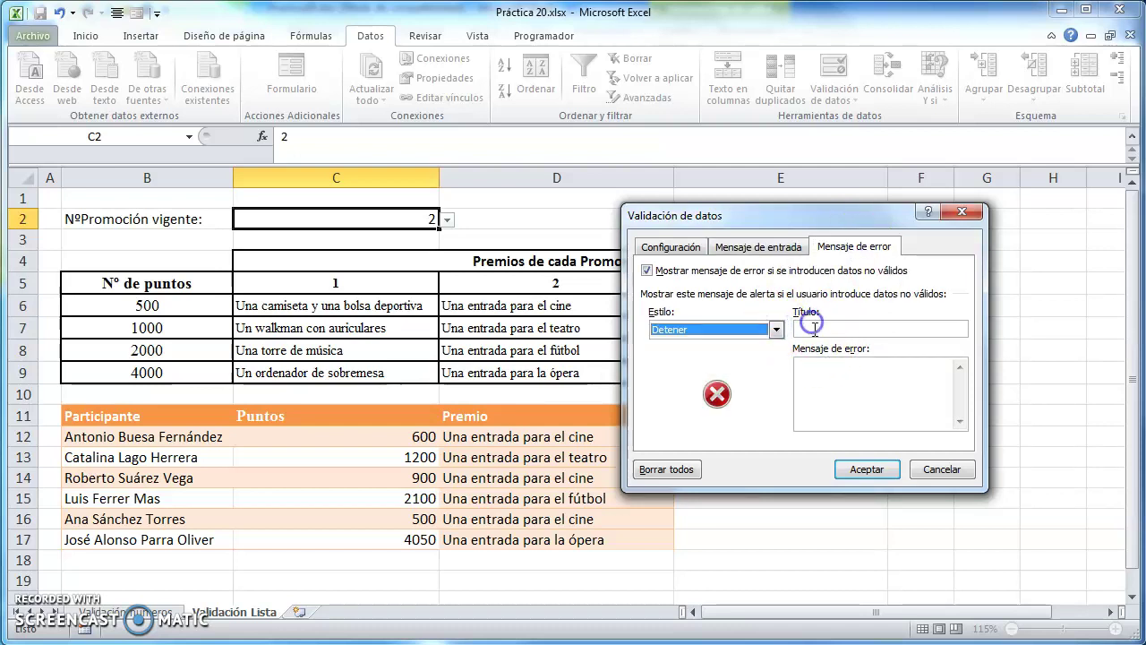
click(815, 328)
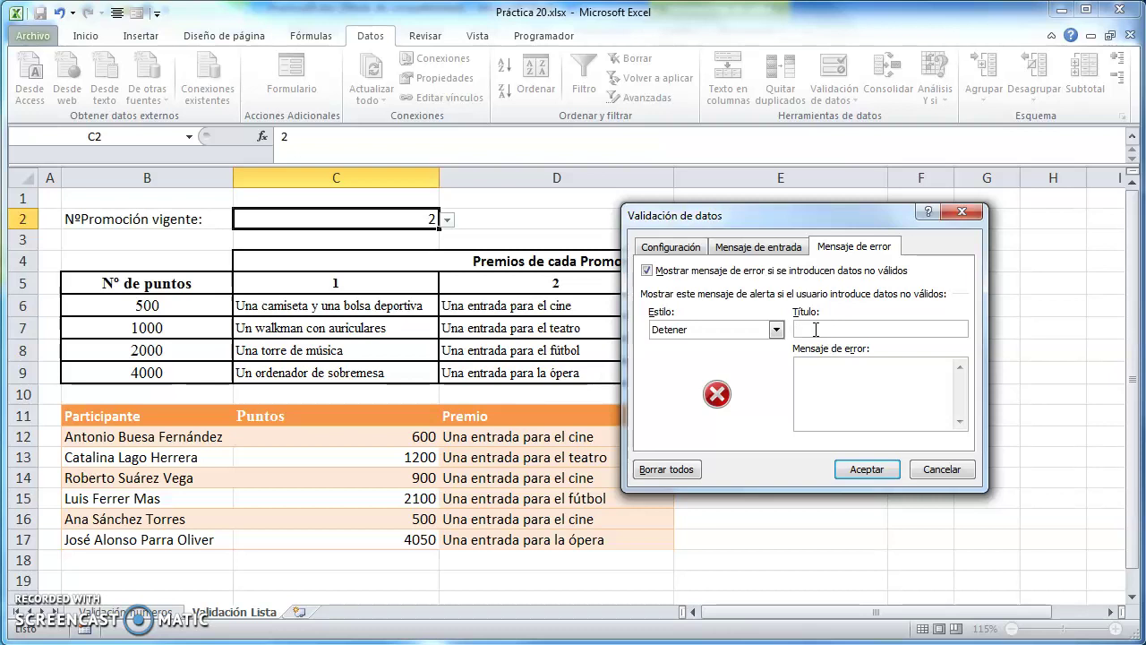
text(ERRO)
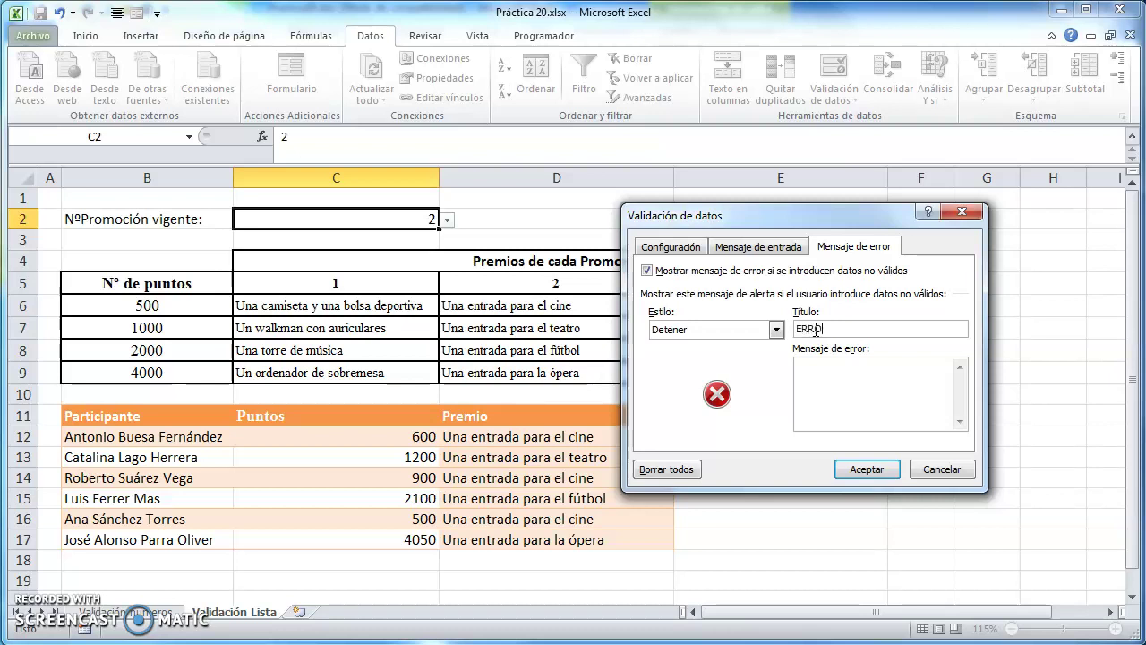
text(R)
Write the error message telling users to choose from the dropdown list, and apply the validation.
click(812, 385)
text(troducir)
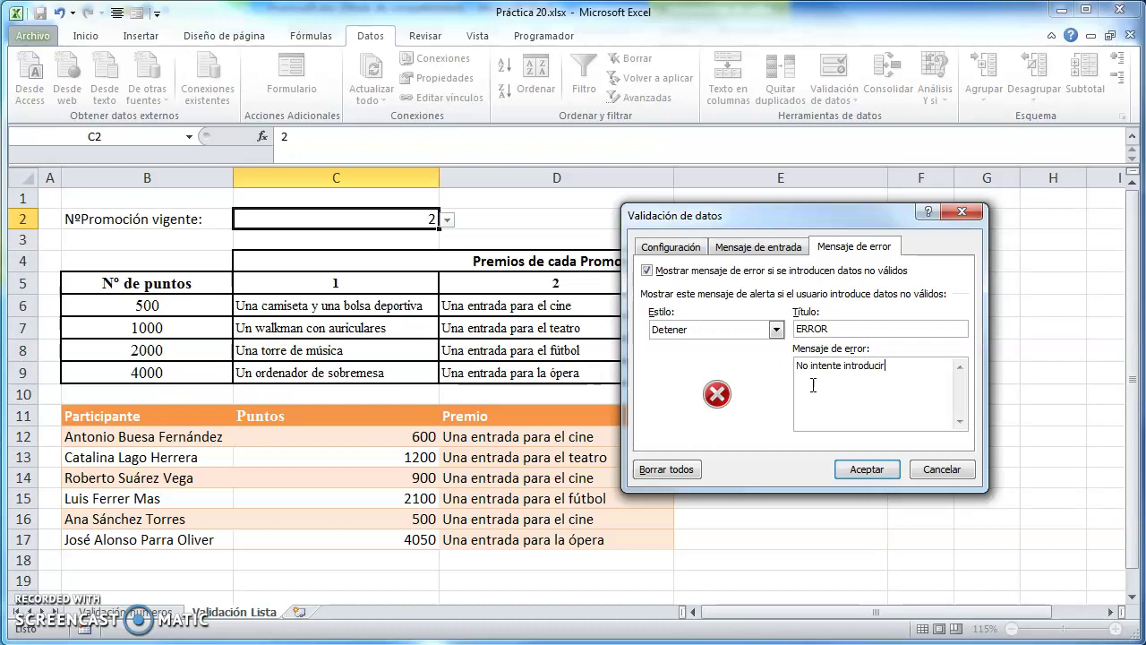
text( man)
text(ualm)
text(n la celda.)
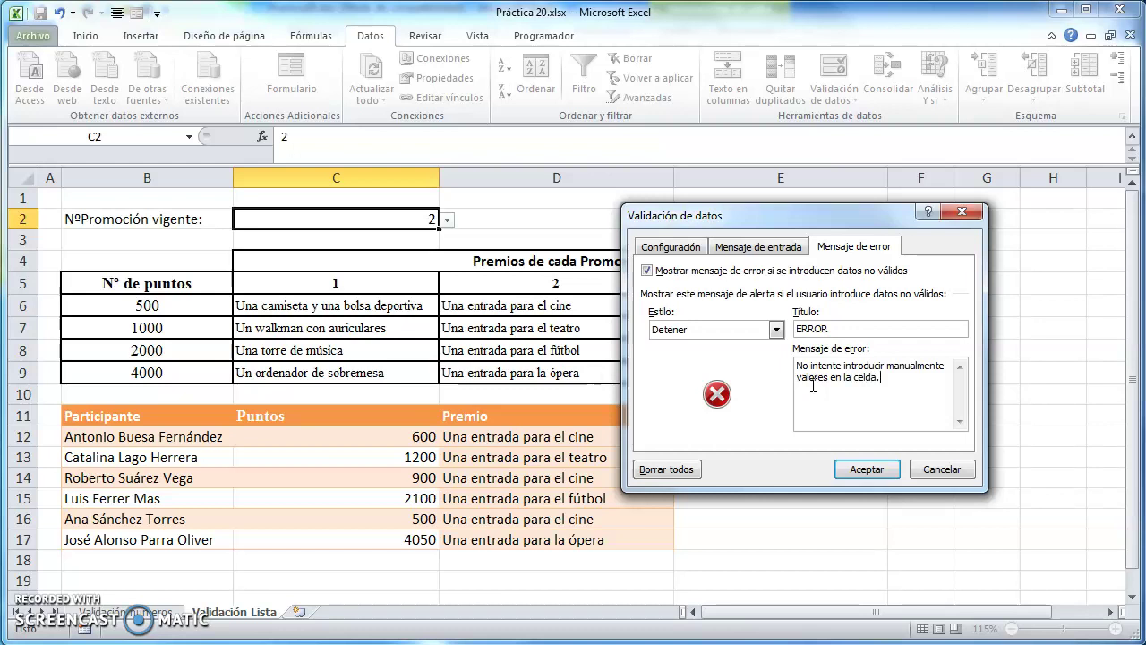
text(un v)
text(alor de la lista desplegable)
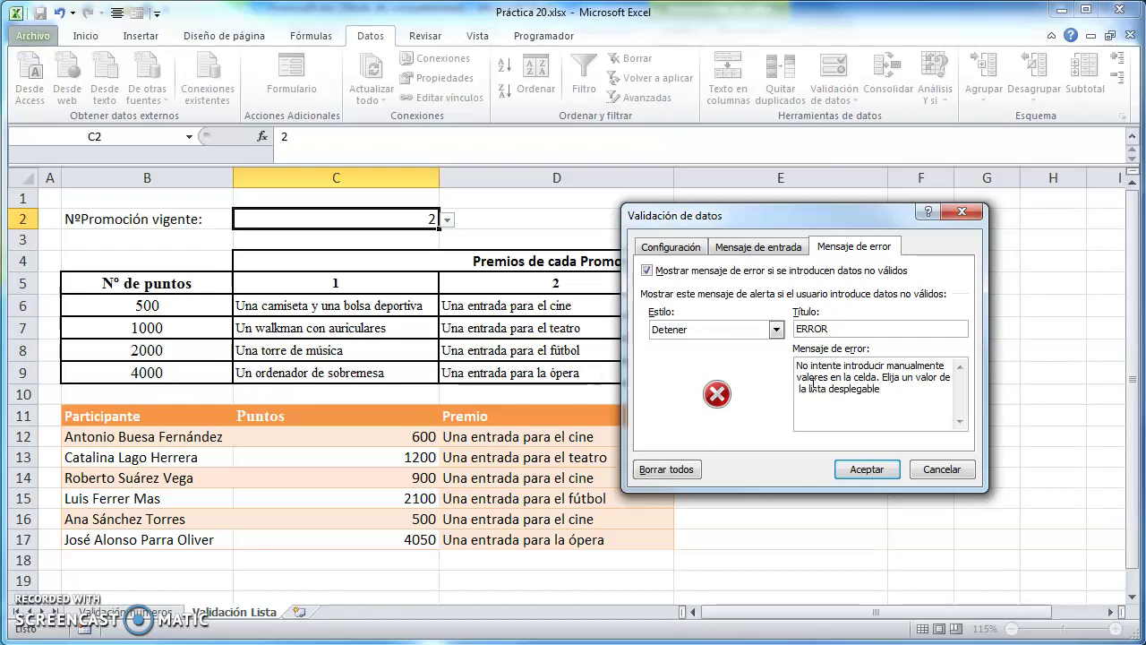
drag(795, 362, 949, 421)
click(911, 388)
click(882, 470)
Show C2's INFO message and pick promotions 1 then 2 from the dropdown.
click(816, 458)
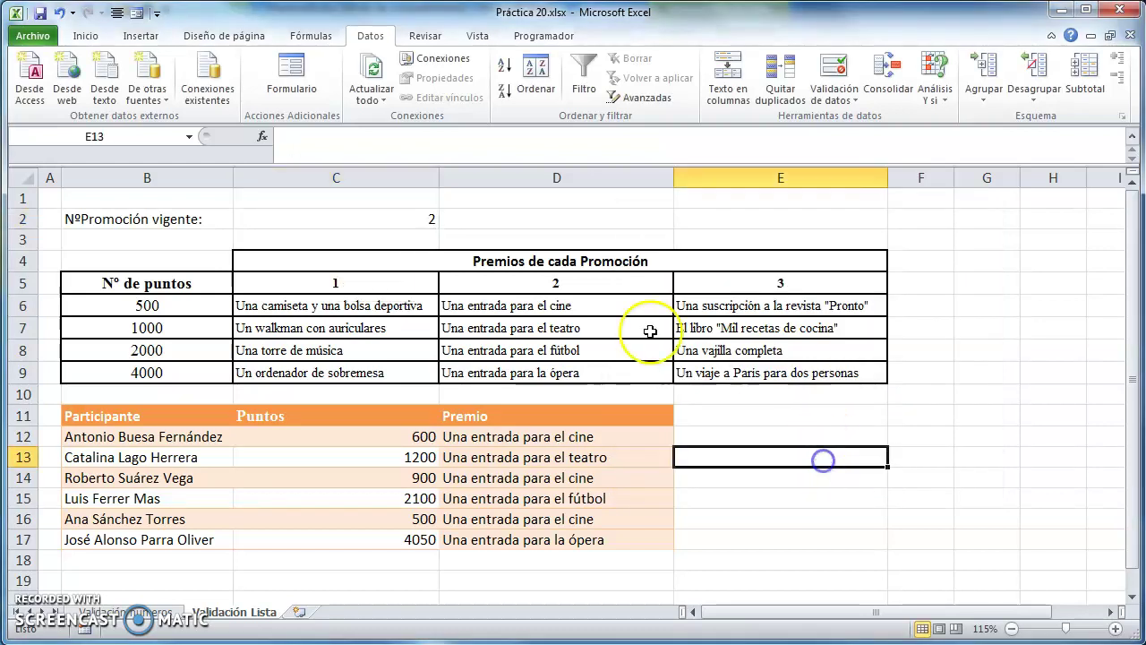
click(391, 218)
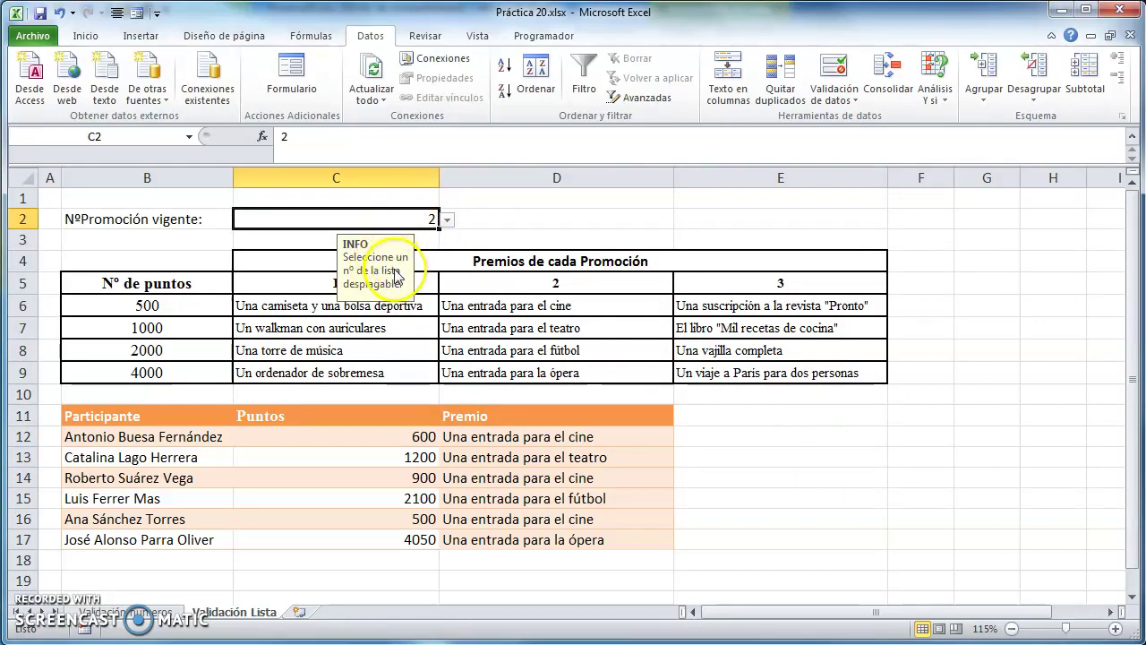
click(447, 219)
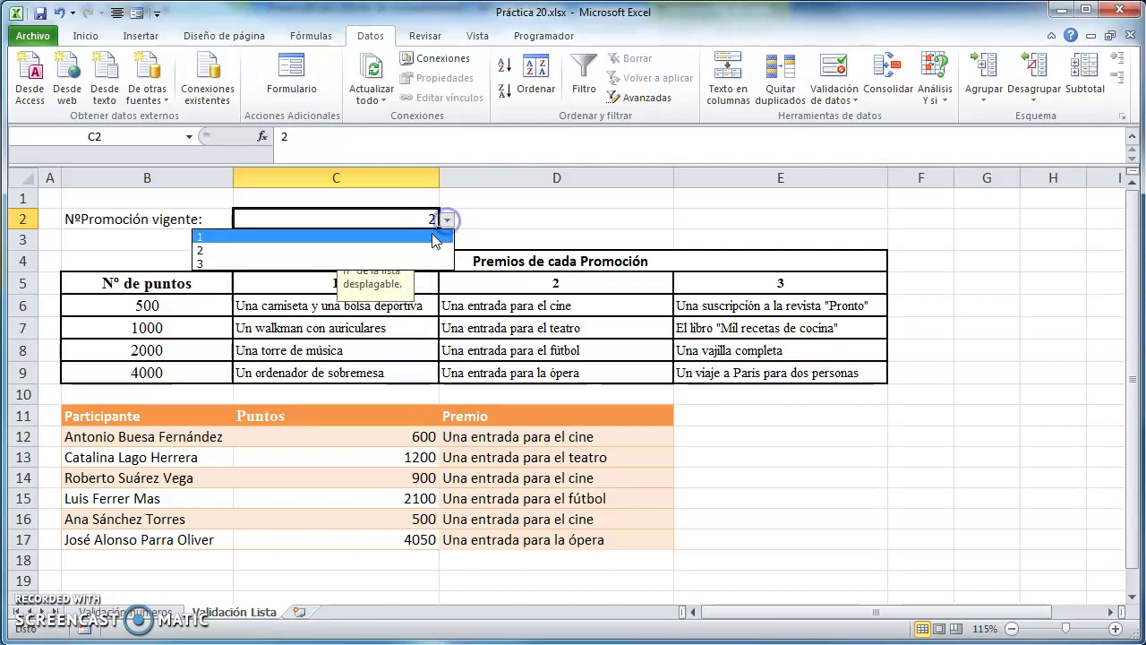
click(439, 234)
click(447, 219)
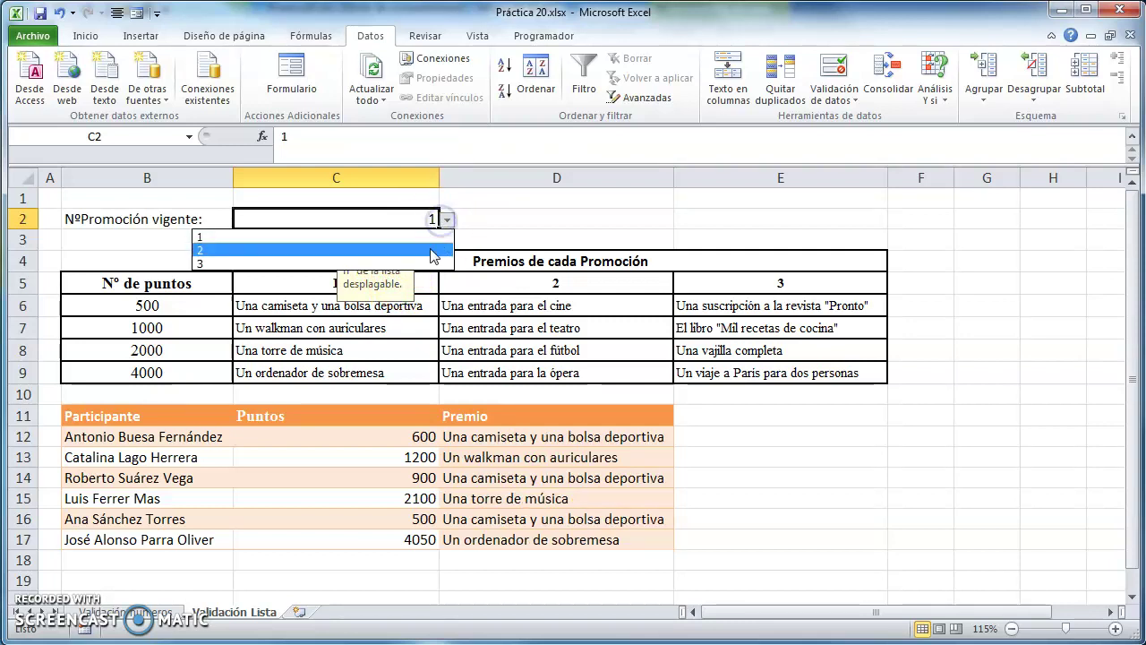
click(437, 247)
click(447, 220)
click(419, 274)
Type 'a' in C2 to trigger the ERROR alert, then cancel it.
click(357, 219)
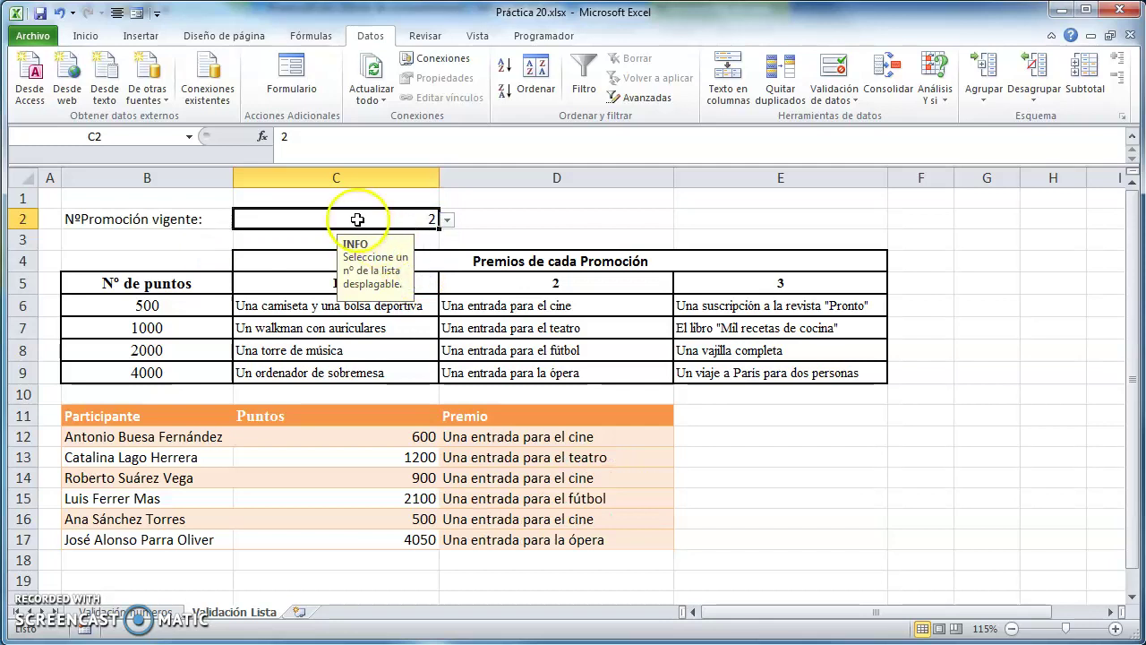
text(a)
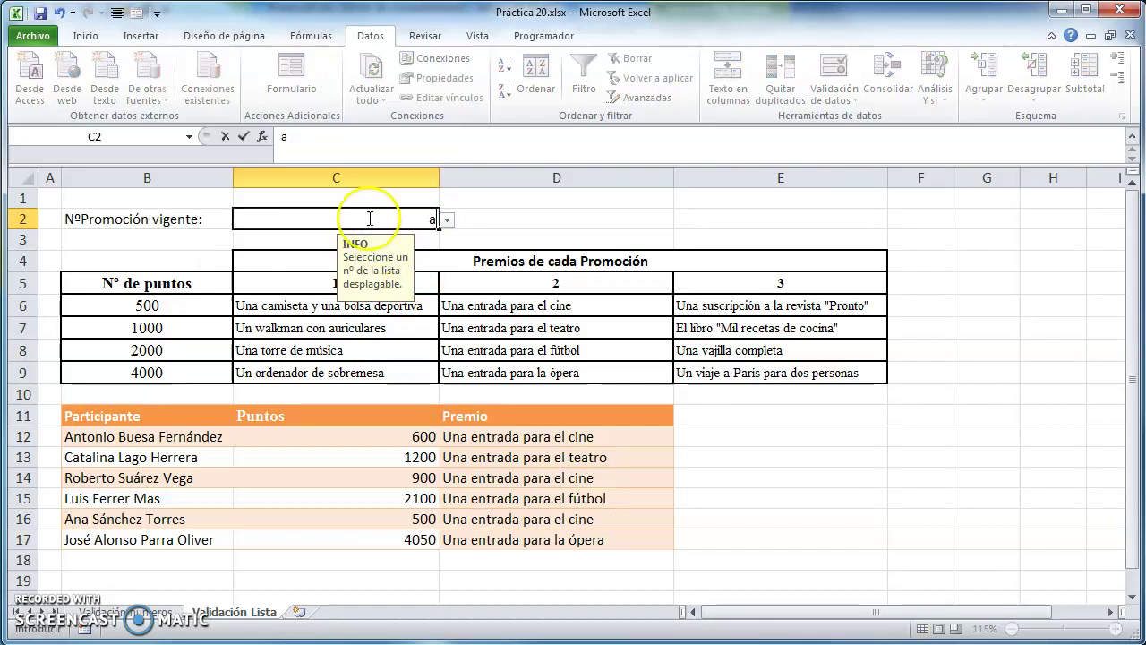
key(Return)
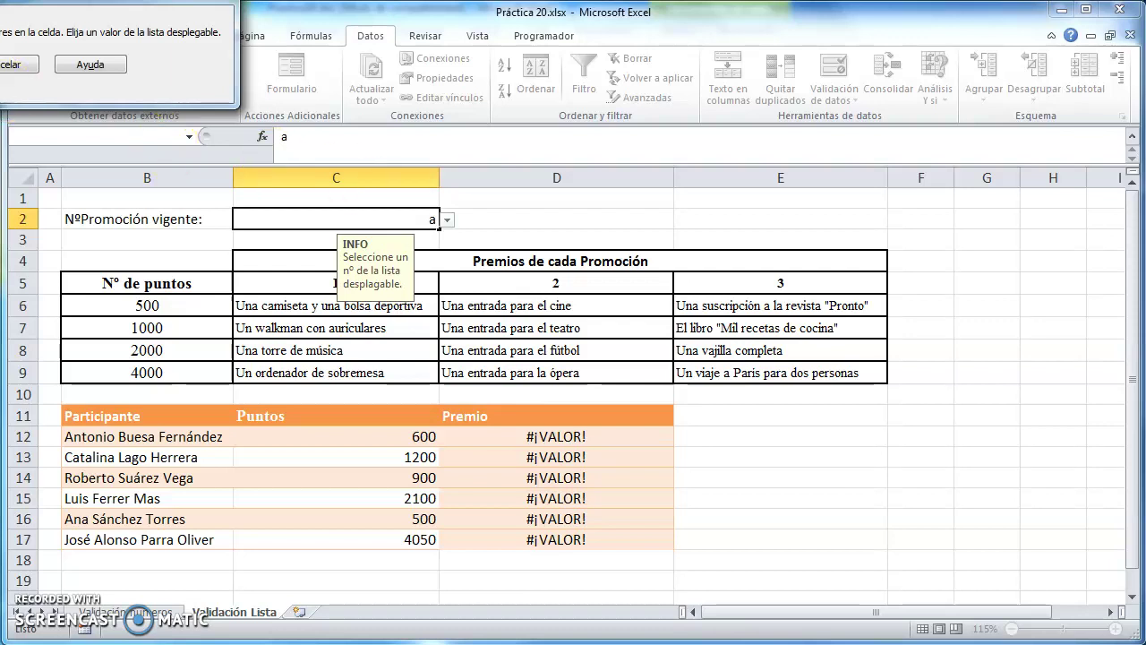
drag(135, 58, 427, 221)
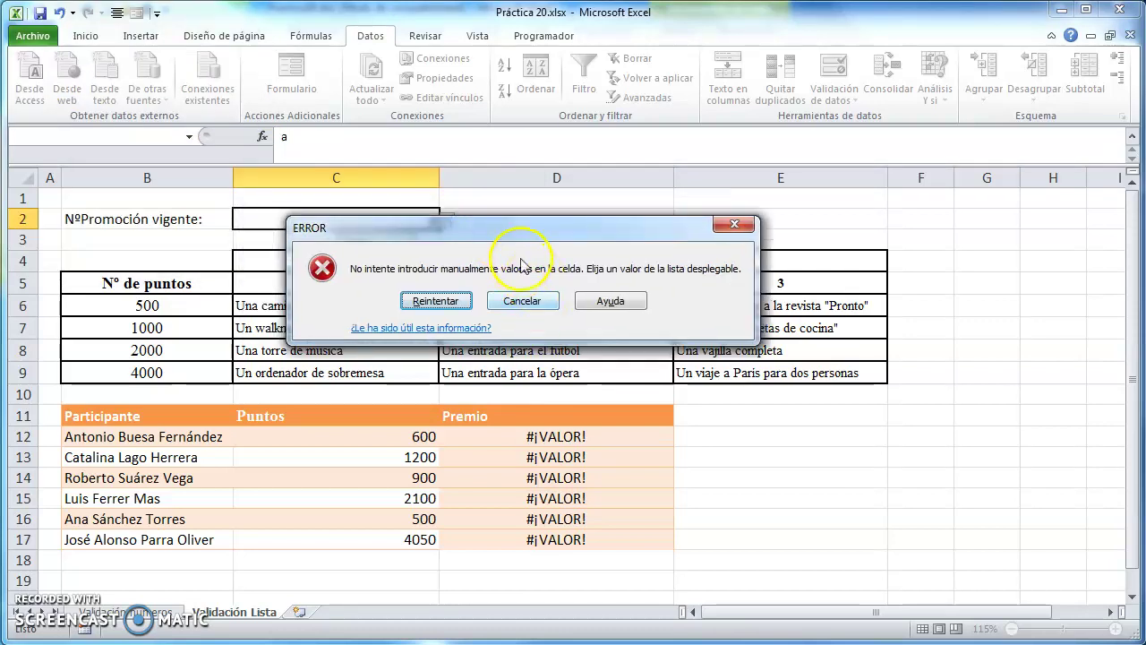
drag(540, 247, 652, 317)
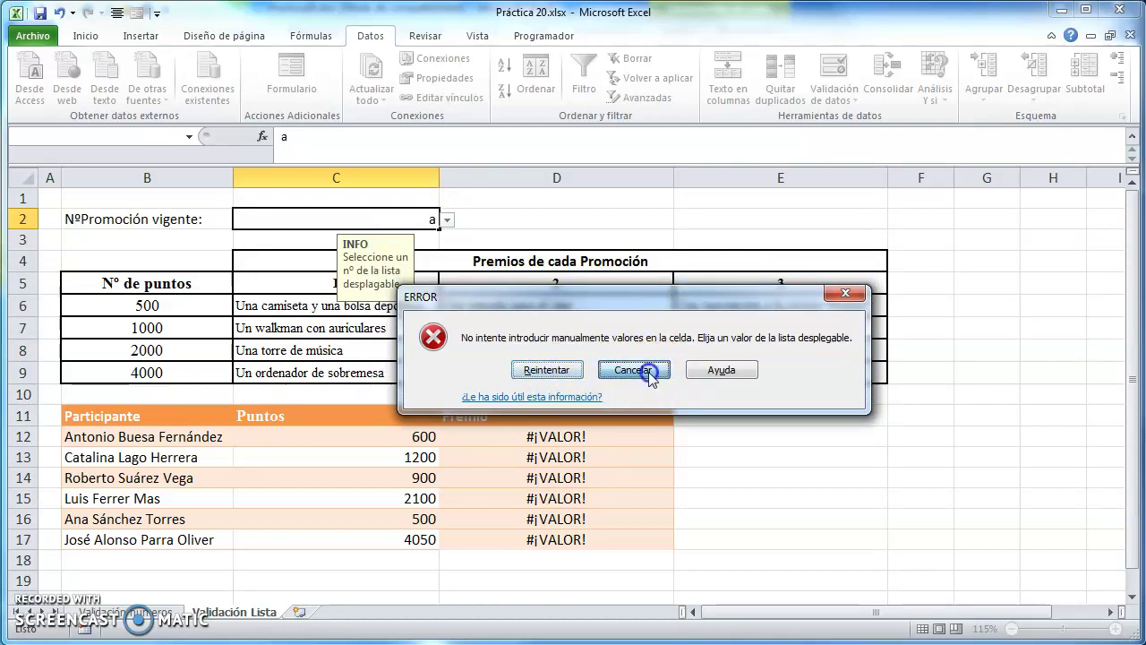
click(638, 371)
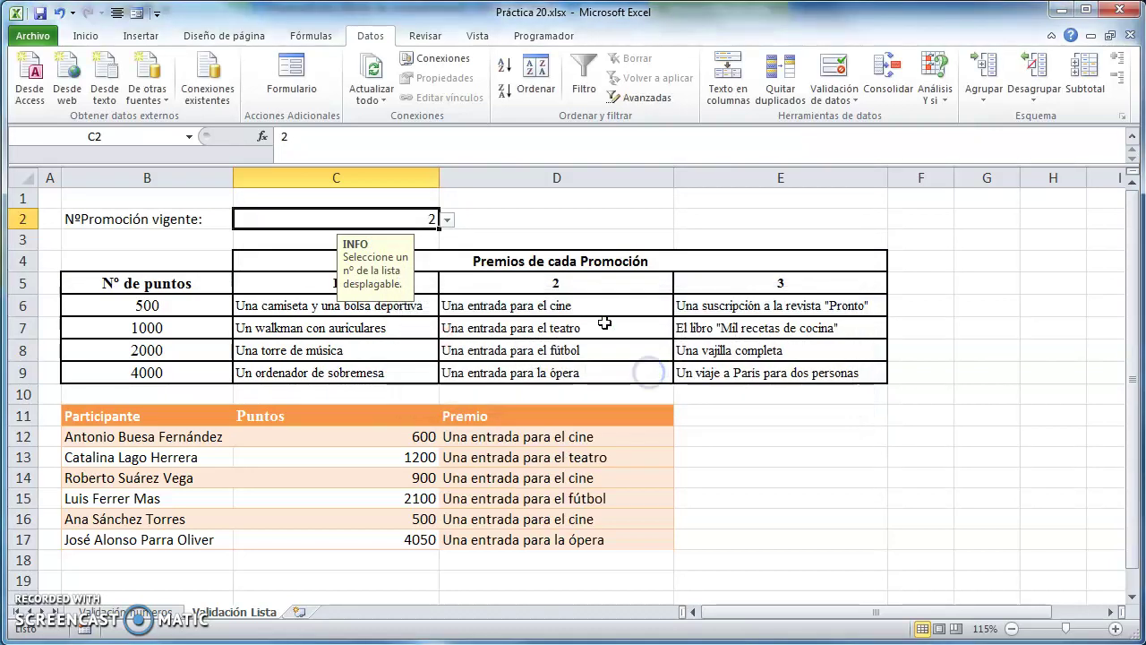
Enter 7 in C2, retry after the ERROR alert, and enter 1 instead.
click(448, 219)
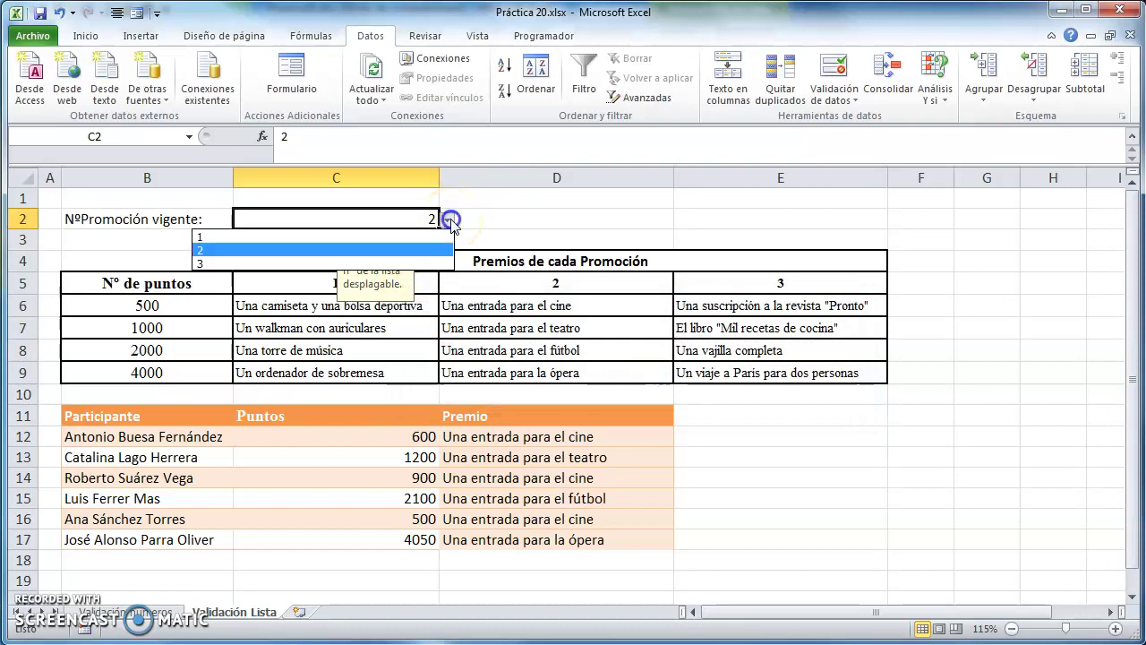
click(448, 219)
click(386, 222)
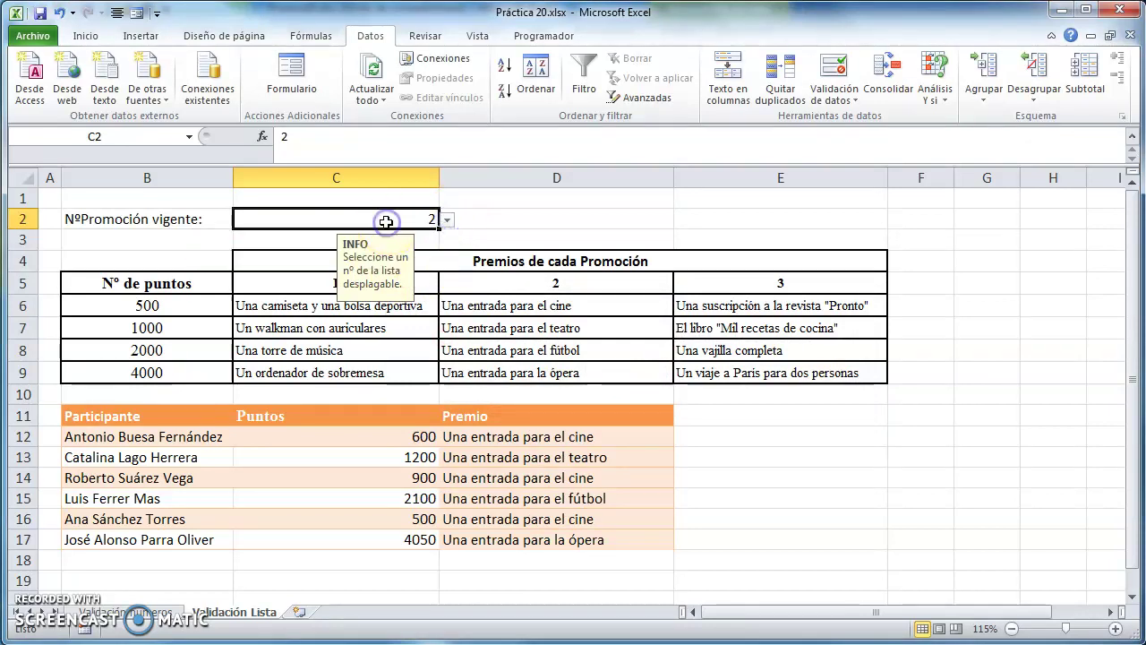
text(7)
key(Return)
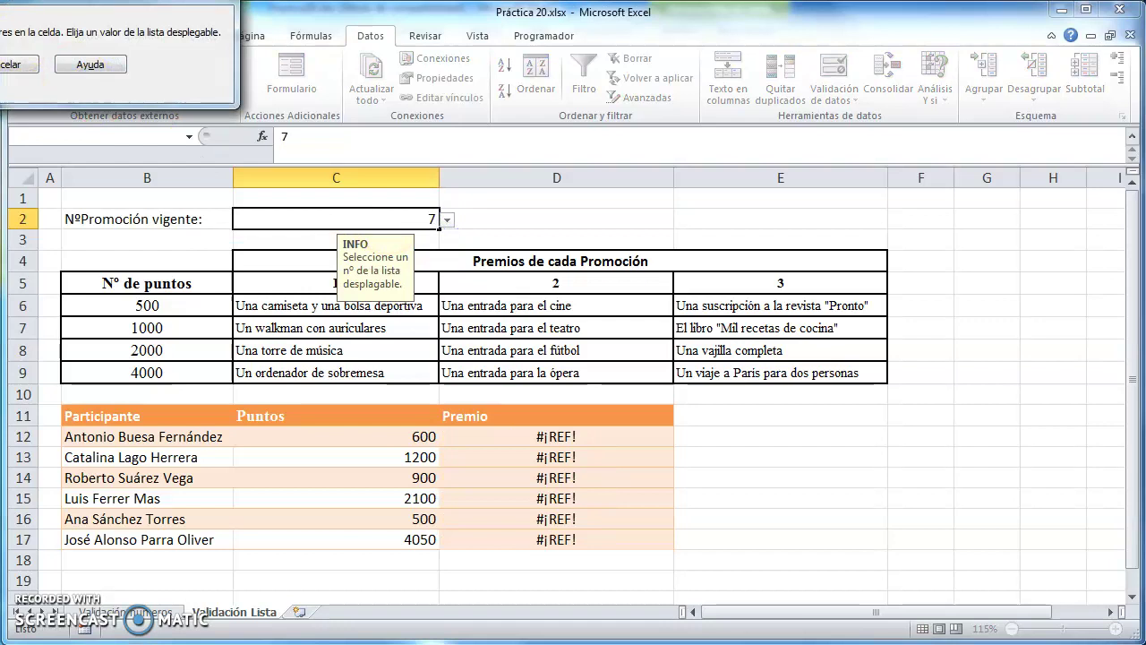
click(760, 477)
text(1)
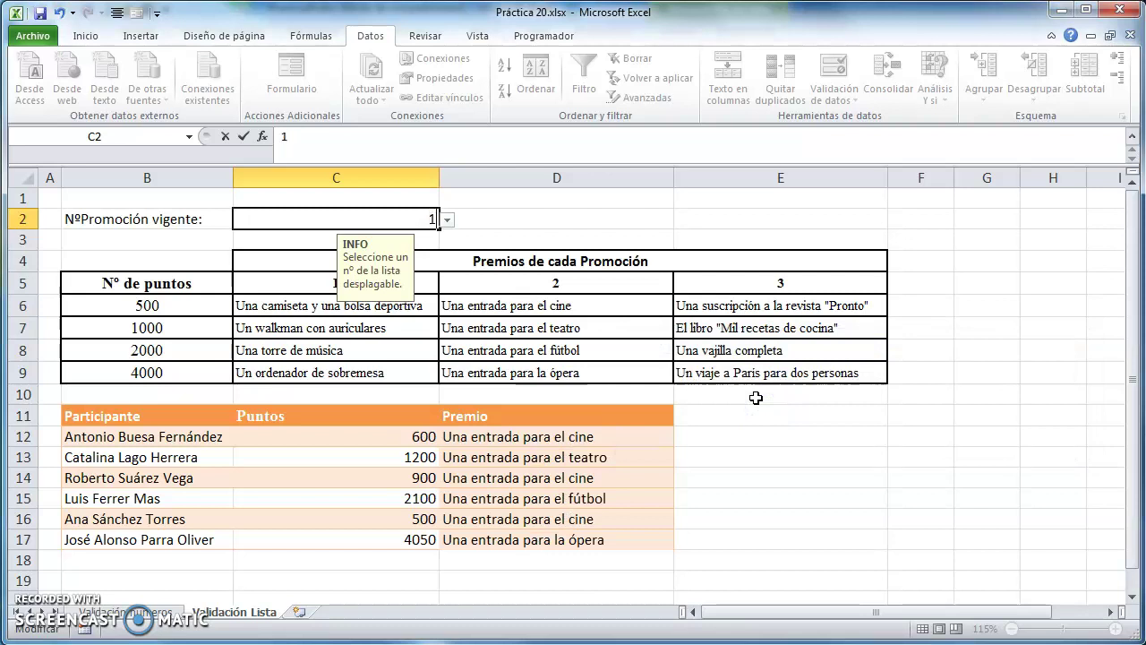
key(Return)
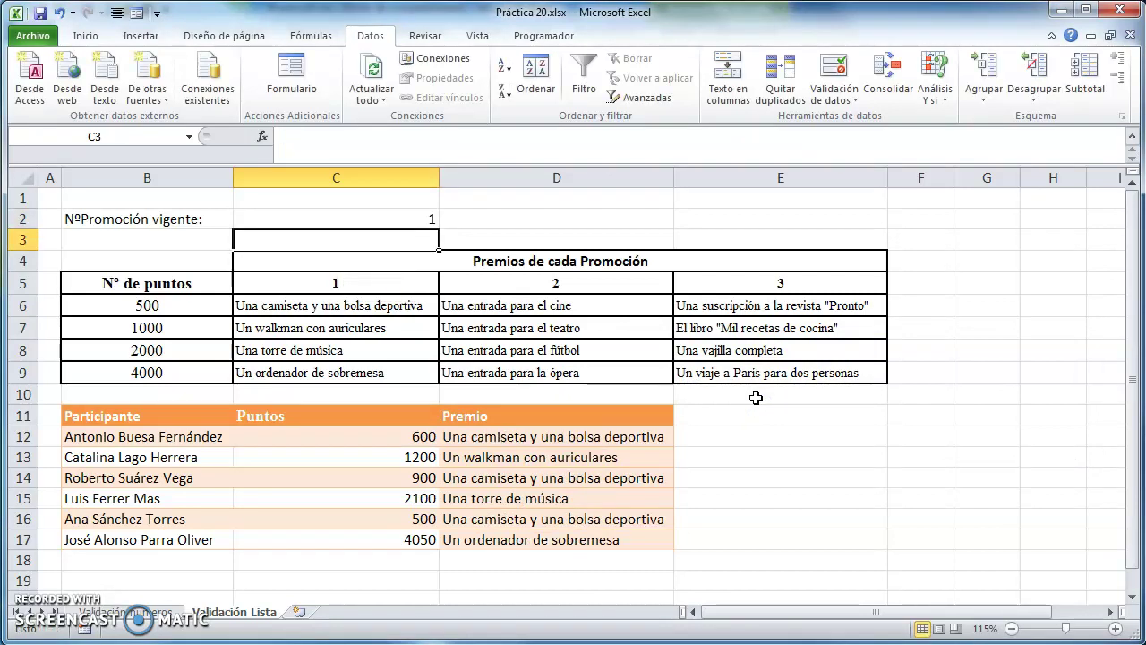
Recheck C2's INFO message and dropdown, keeping promotion 1 selected.
click(430, 220)
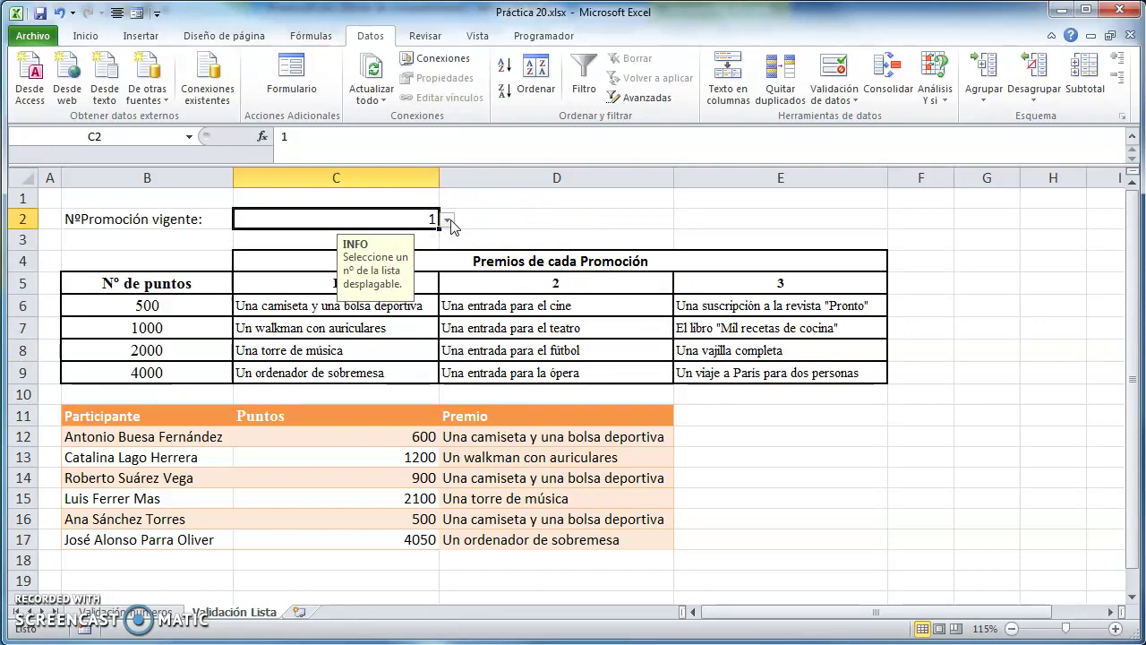
click(448, 219)
click(447, 219)
click(448, 219)
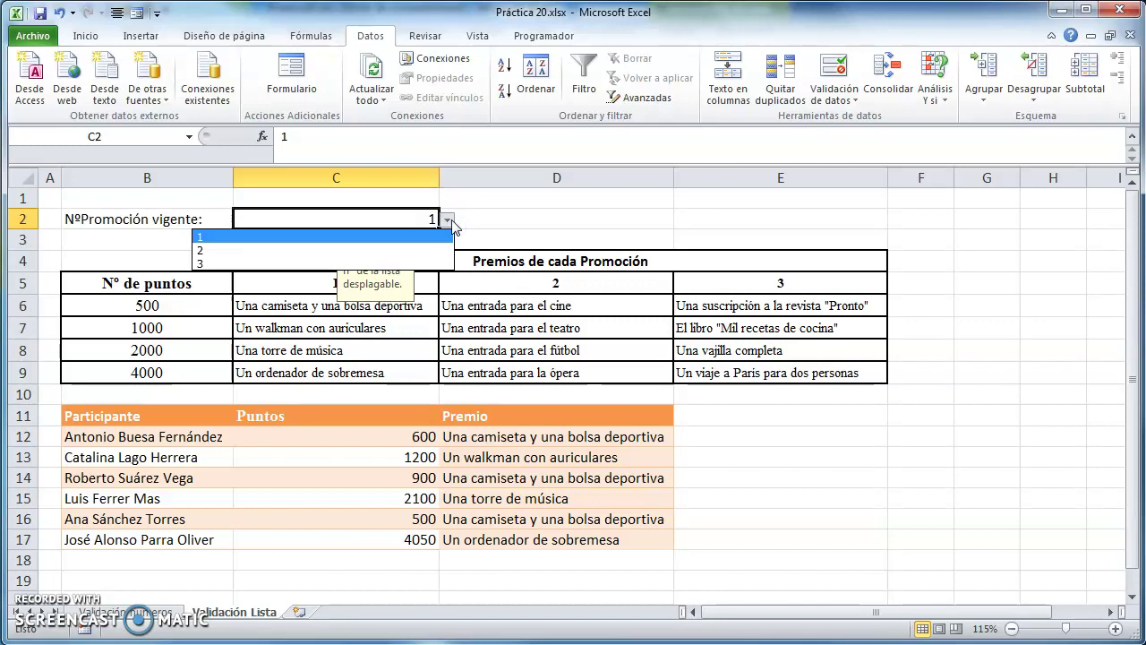
click(449, 221)
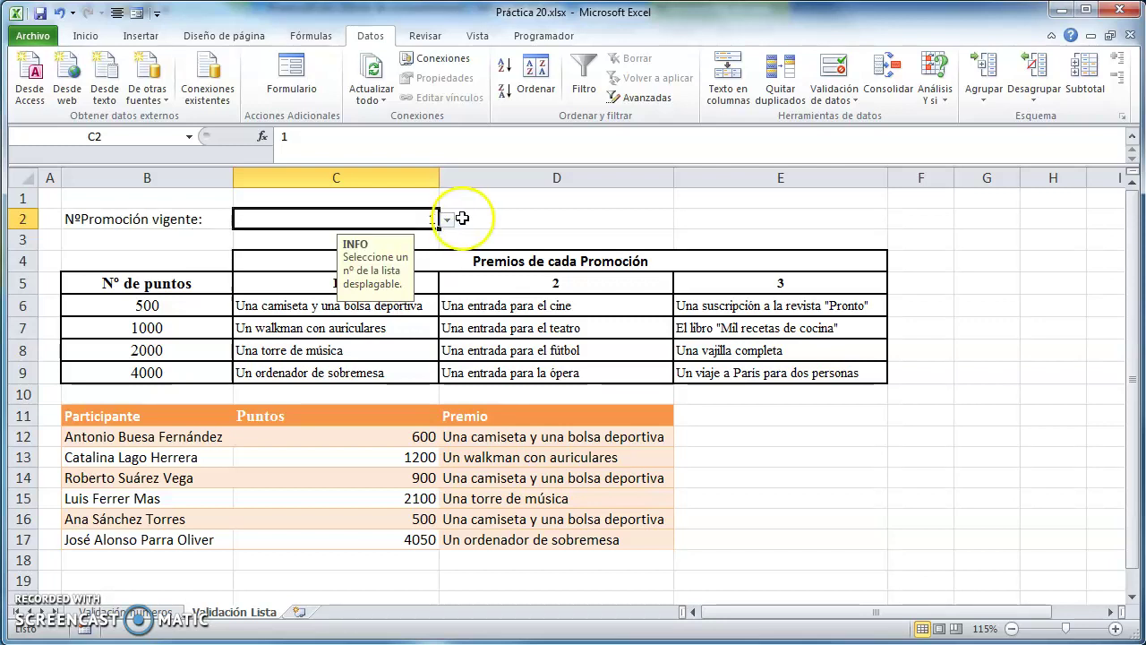
click(463, 218)
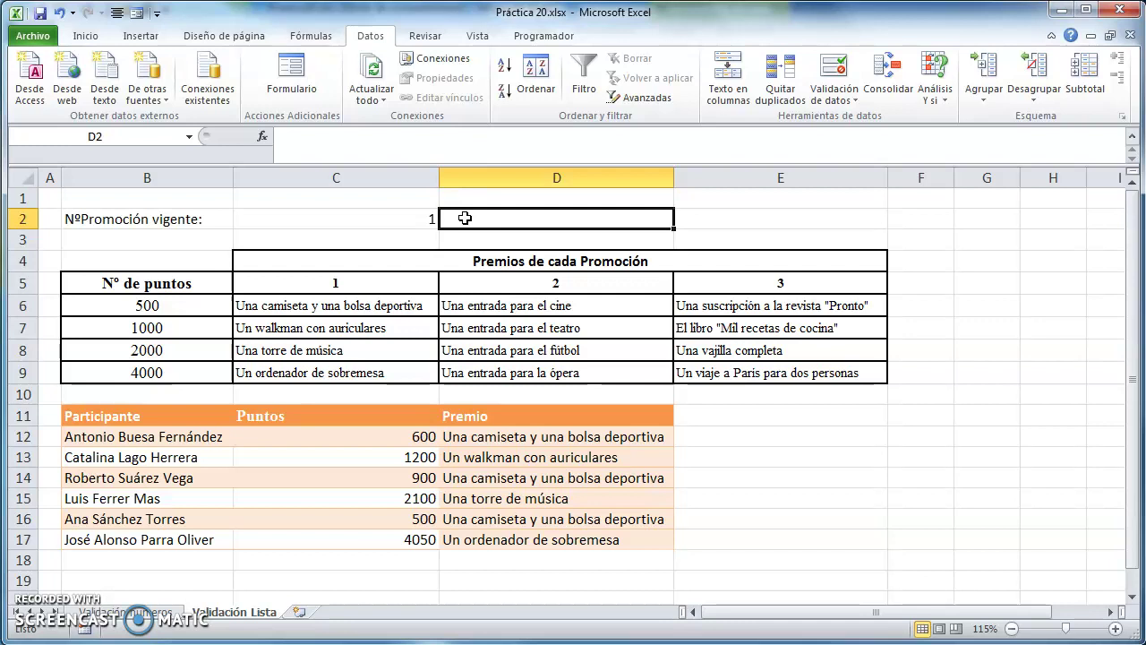
Copy Validación Lista to the end of the workbook as 'Validación Lista (2)' and start renaming it.
right_click(242, 604)
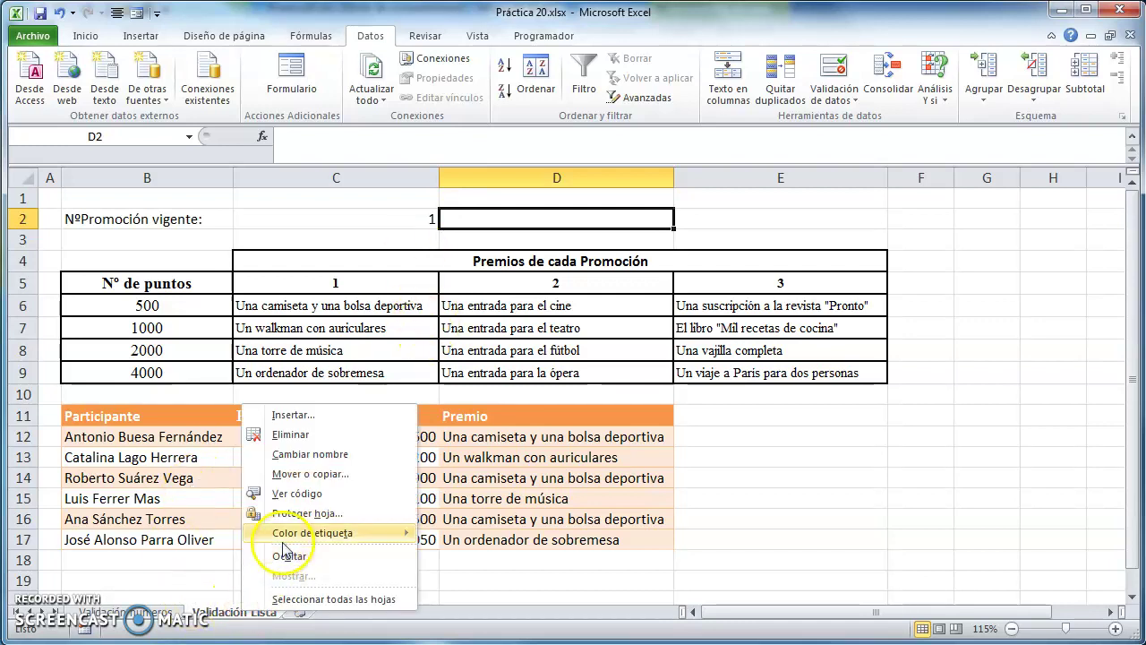
click(299, 473)
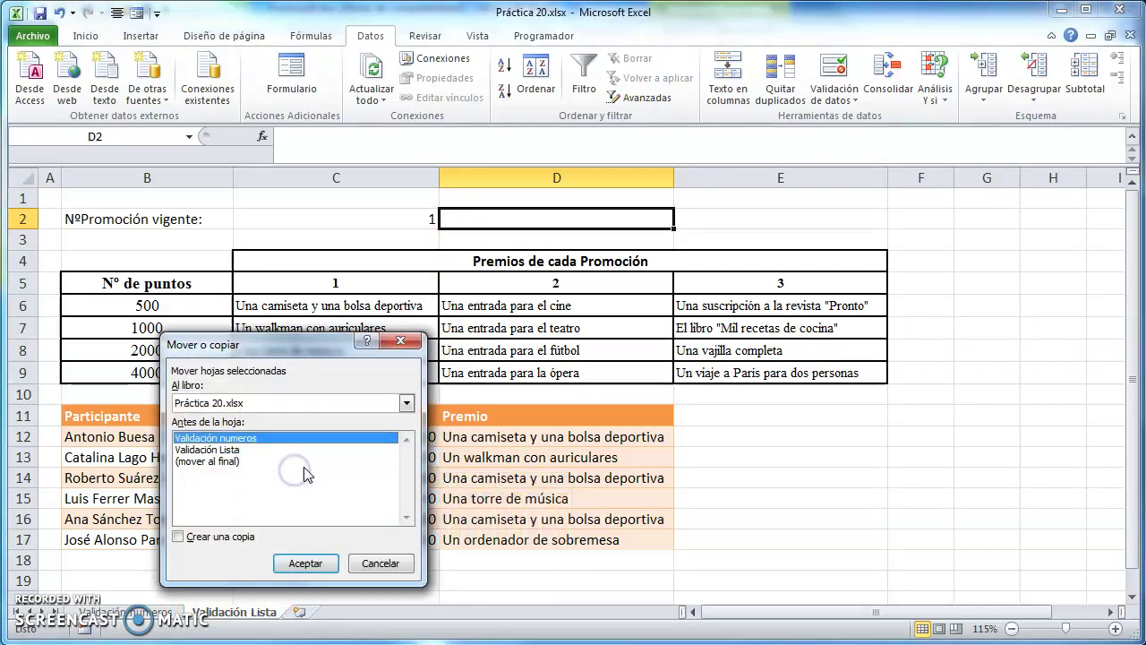
click(222, 461)
click(208, 537)
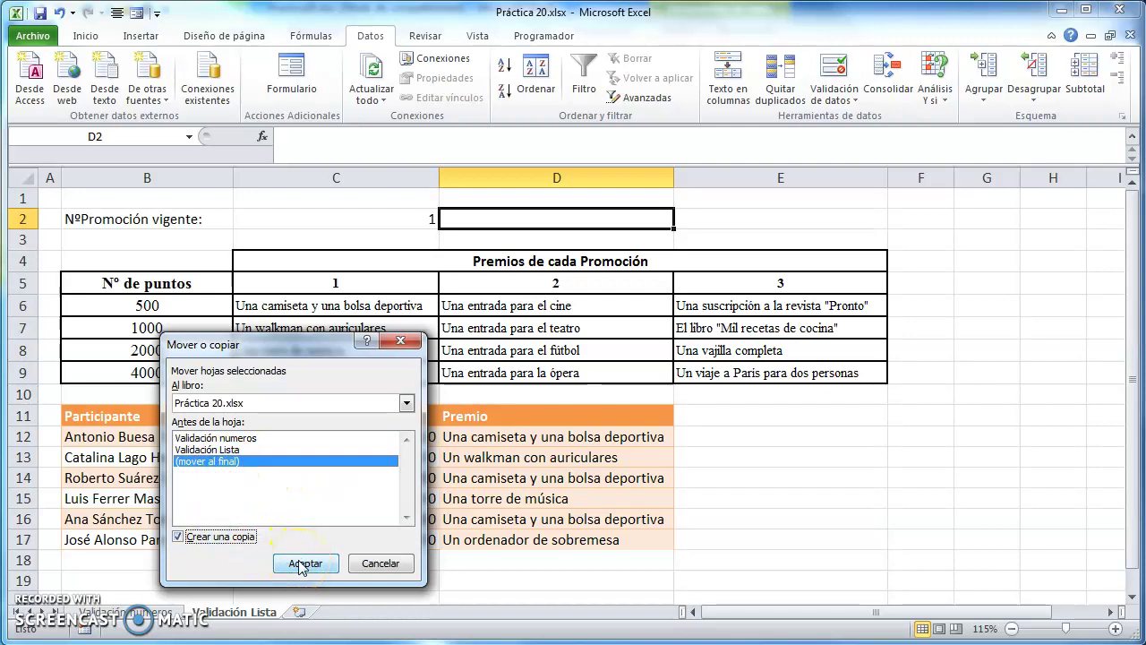
click(304, 564)
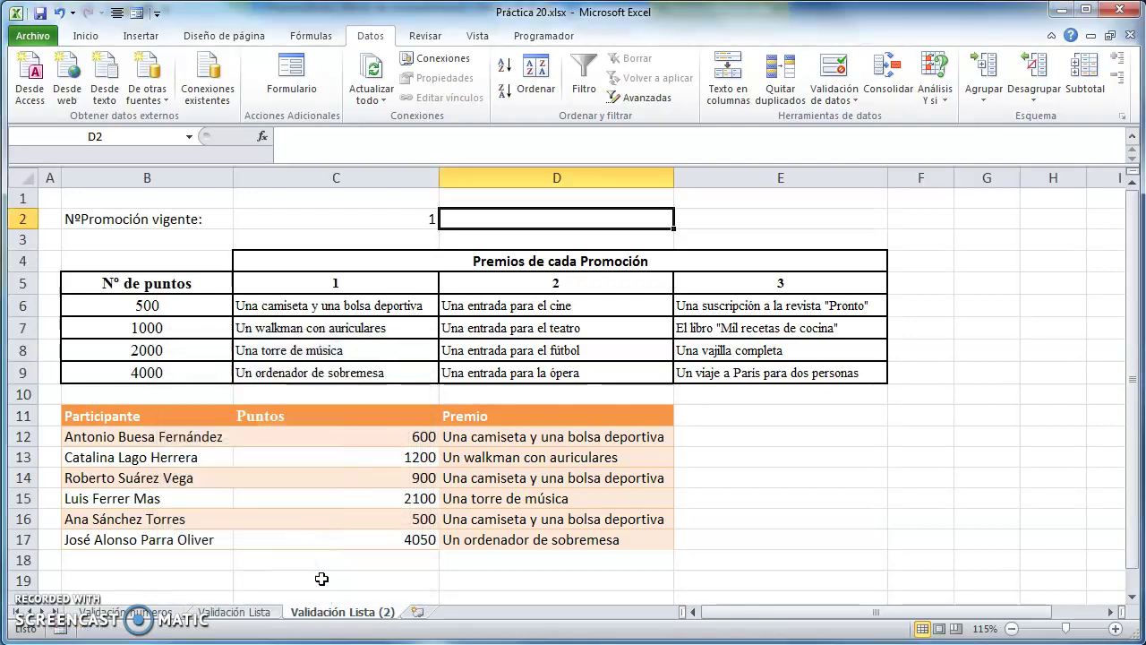
double_click(387, 612)
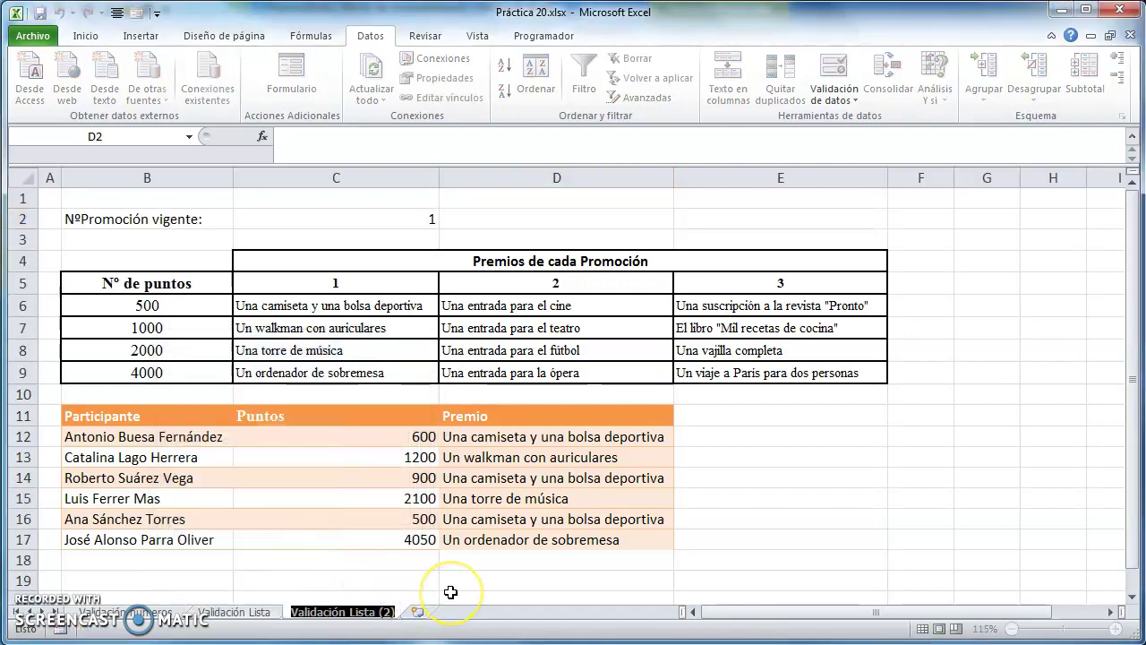
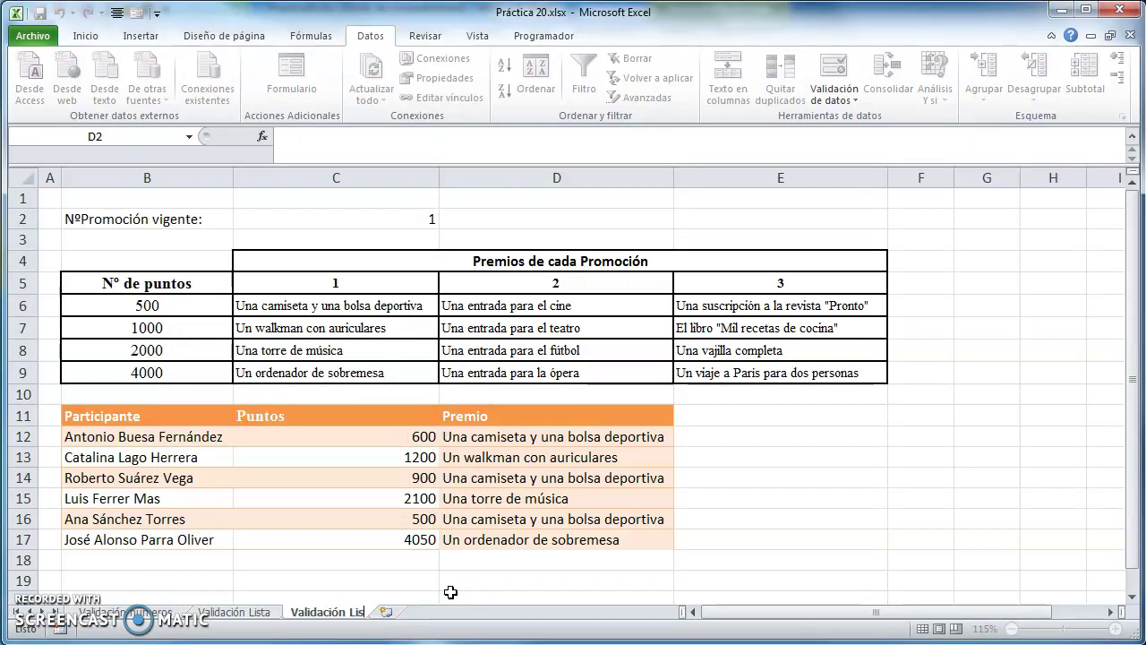
Rename the copied sheet 'Validación Lista (2)' to SI.ERROR.
key(BackSpace)
key(BackSpace)
key(BackSpace)
key(BackSpace)
key(BackSpace)
key(BackSpace)
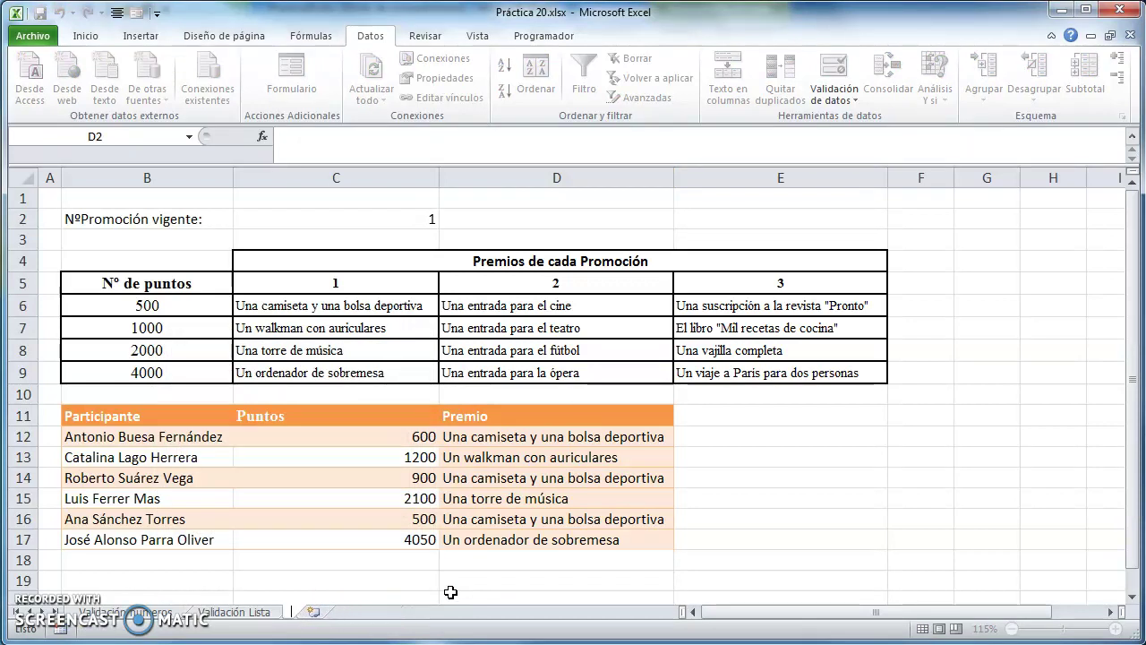
text(SIL)
text(ROR)
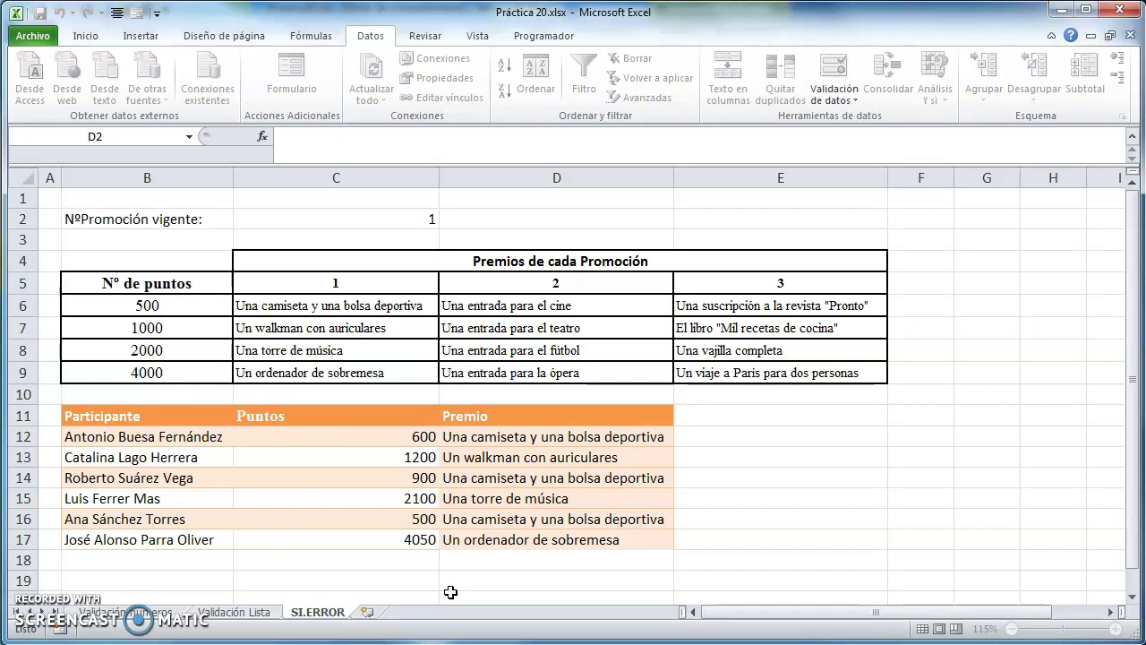
key(Return)
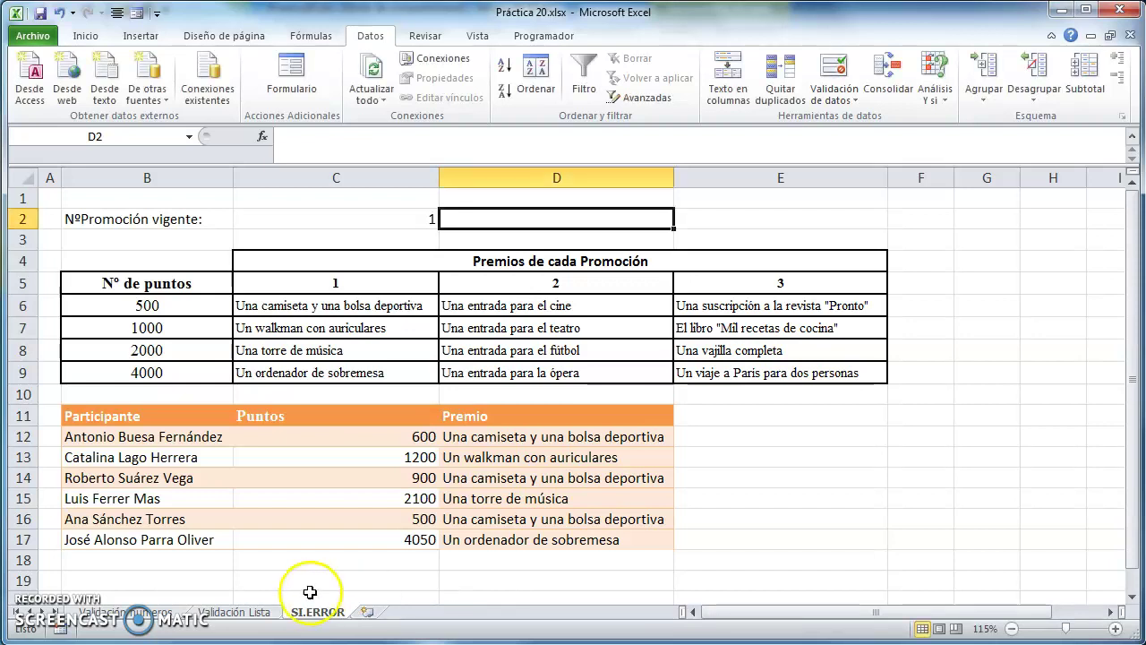
click(164, 611)
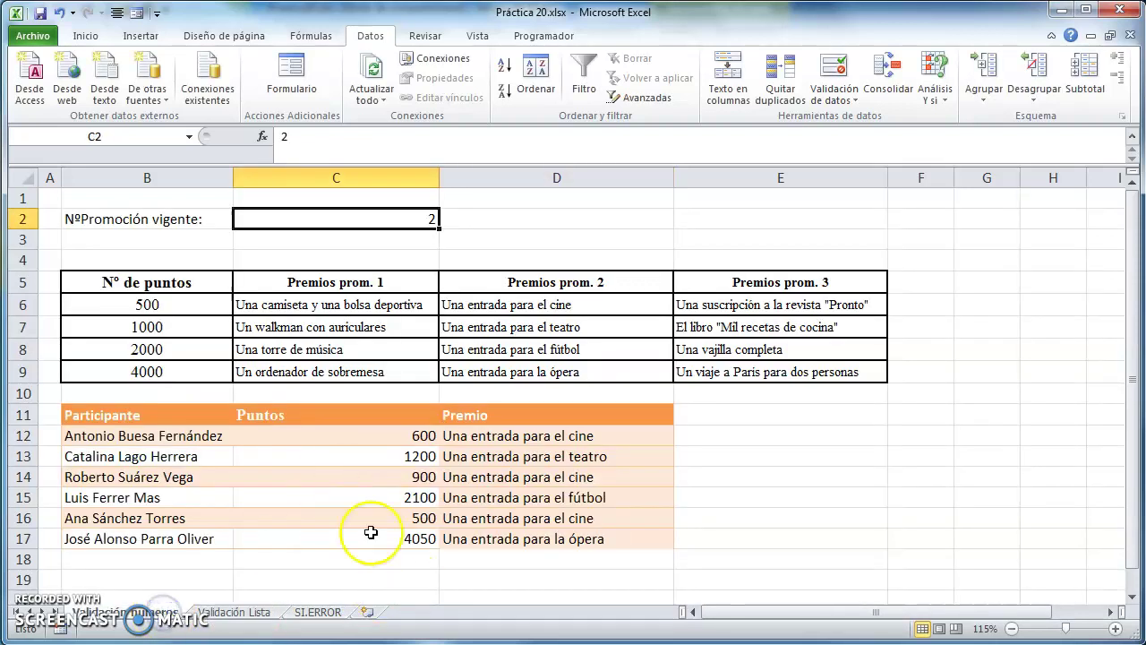
click(240, 602)
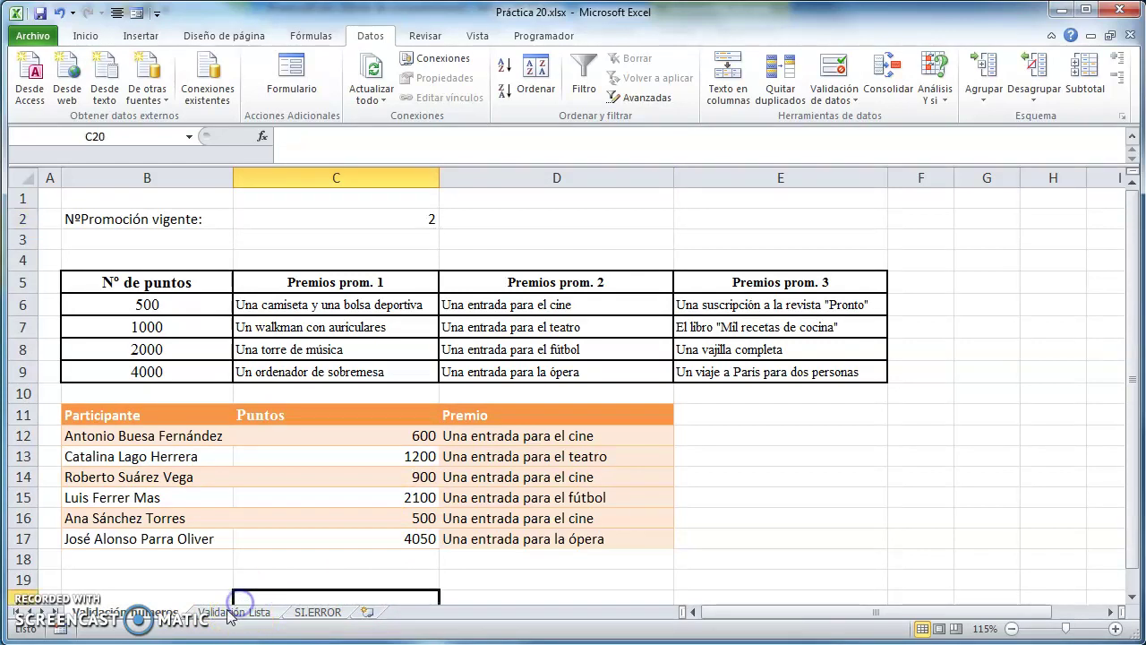
click(235, 611)
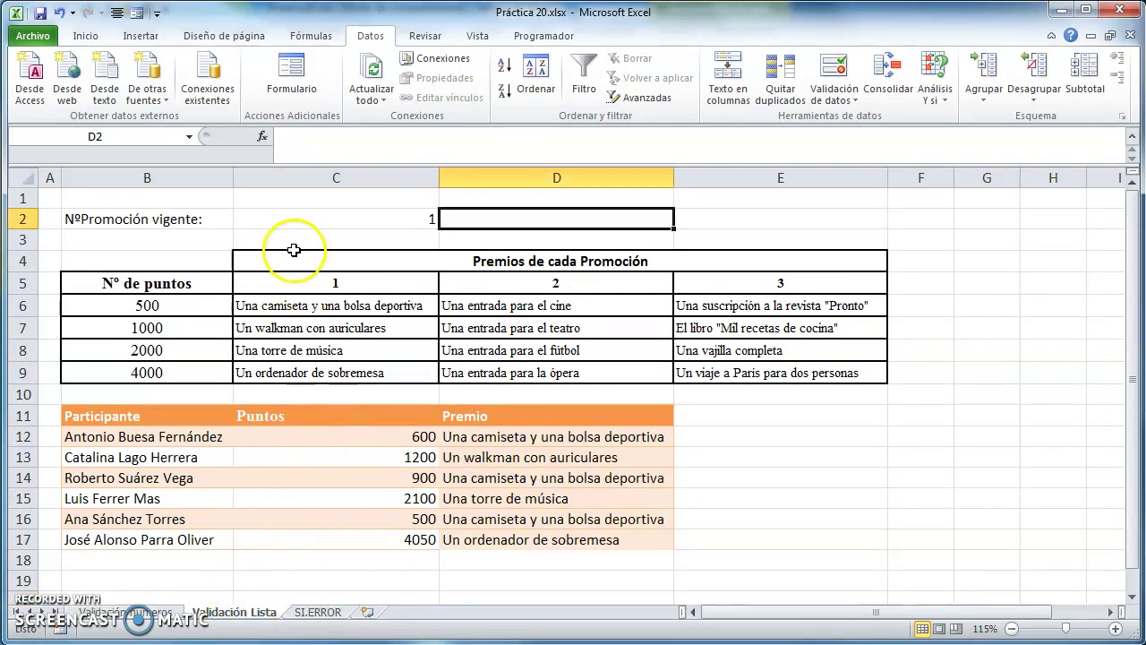
click(315, 218)
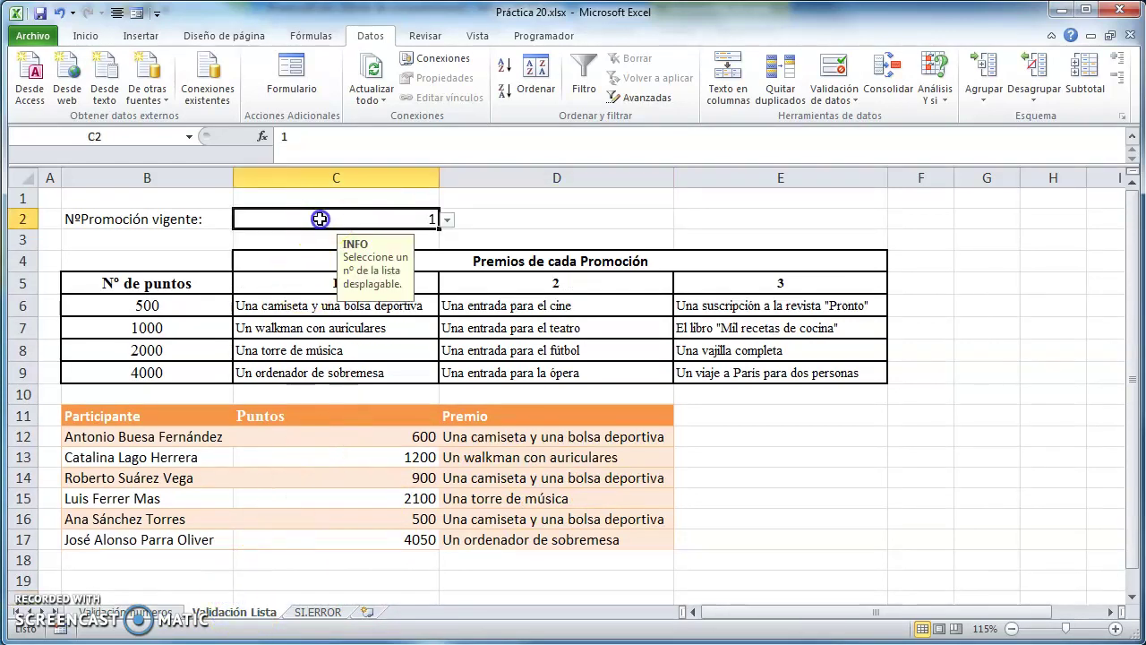
click(134, 612)
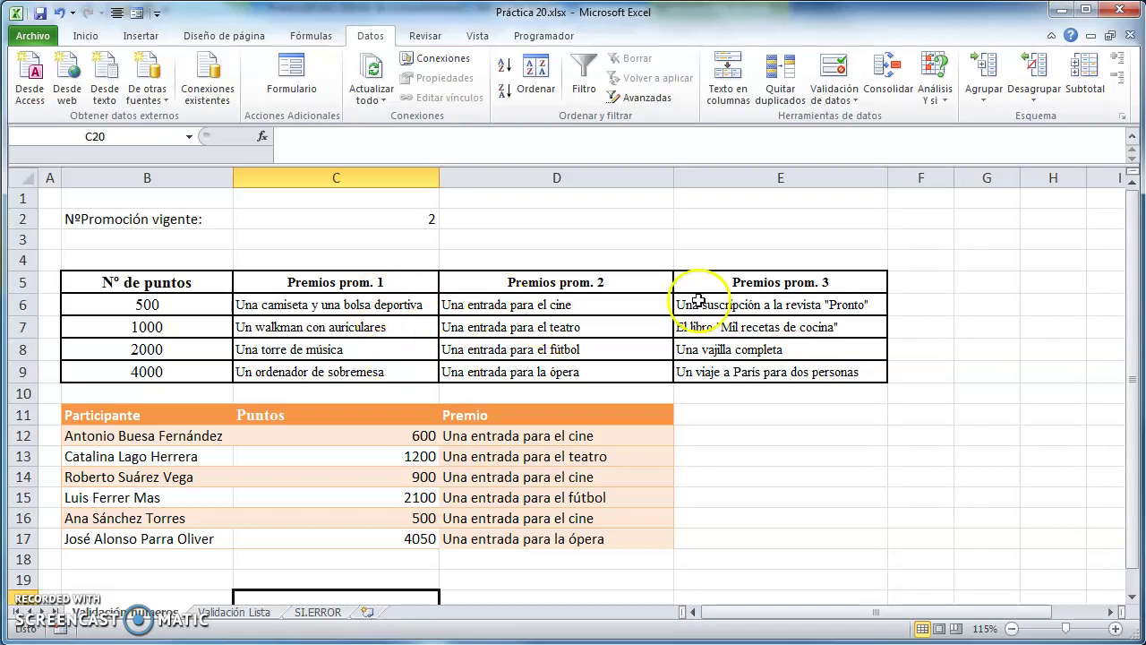
click(394, 218)
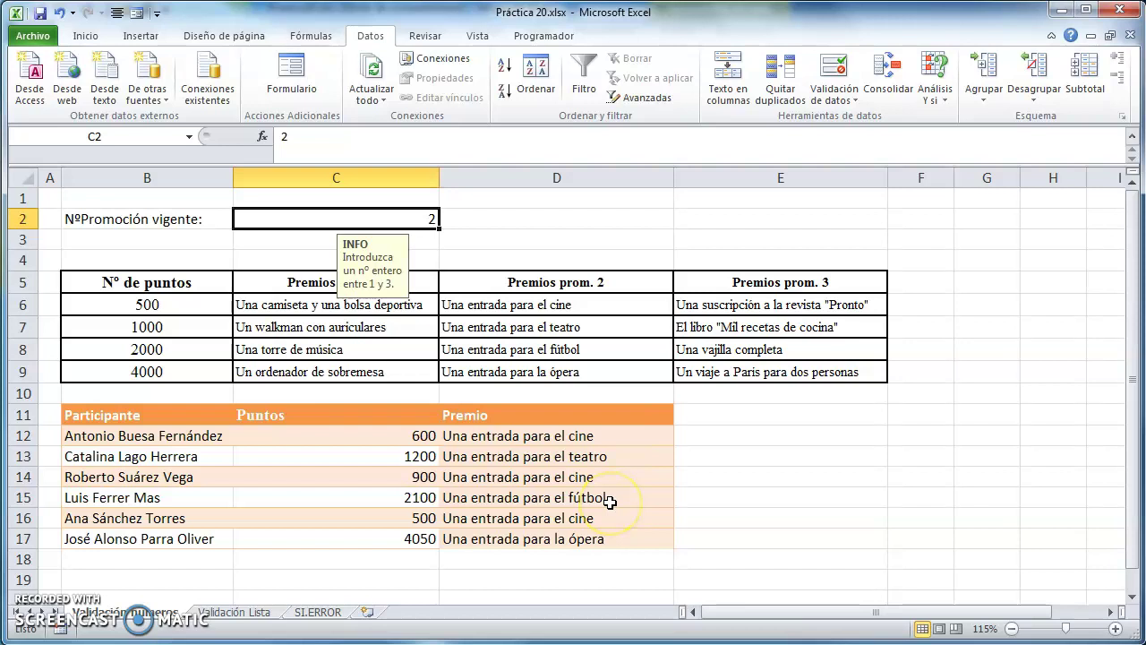
click(331, 617)
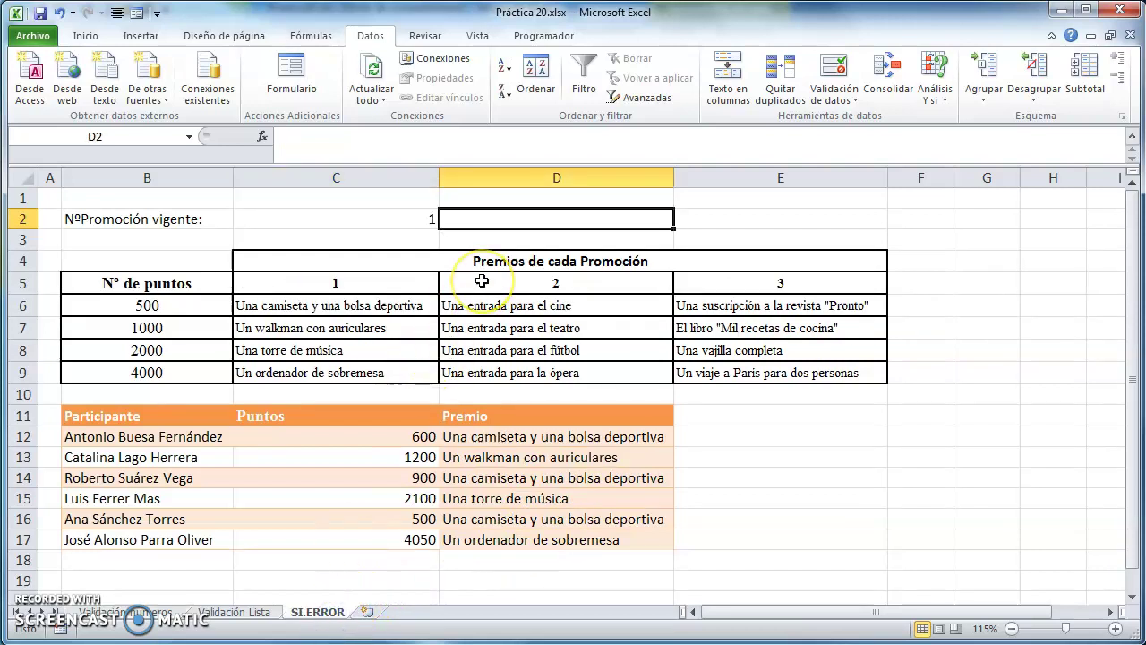
click(400, 220)
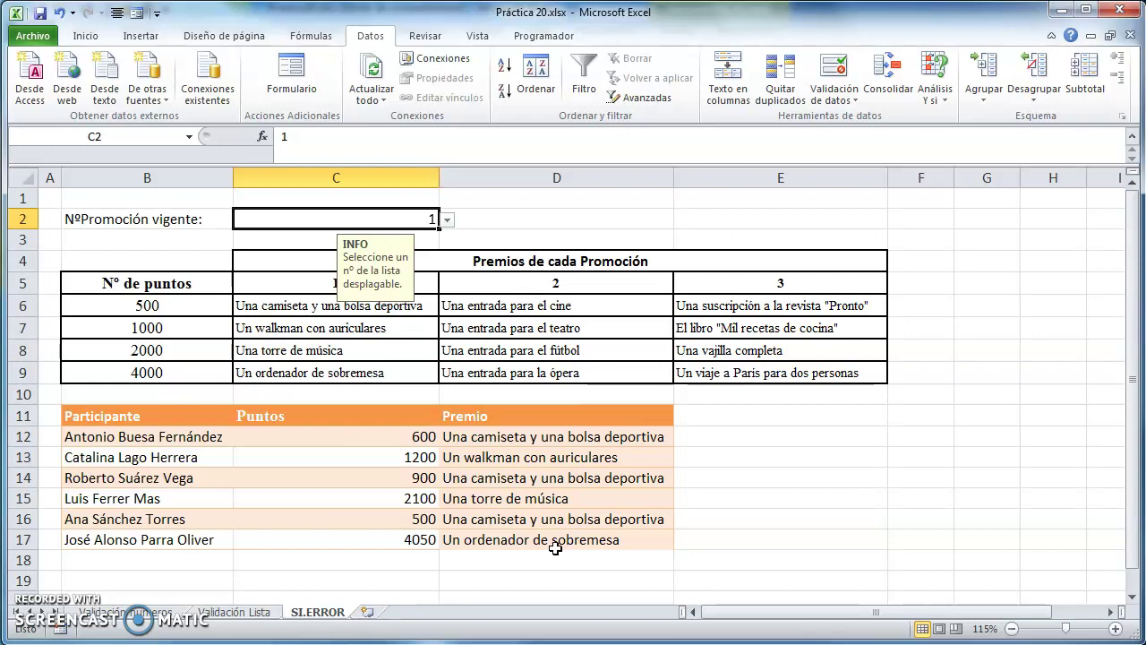
Clear all data validation from cell C2 so its dropdown list and input message disappear.
click(750, 489)
click(374, 217)
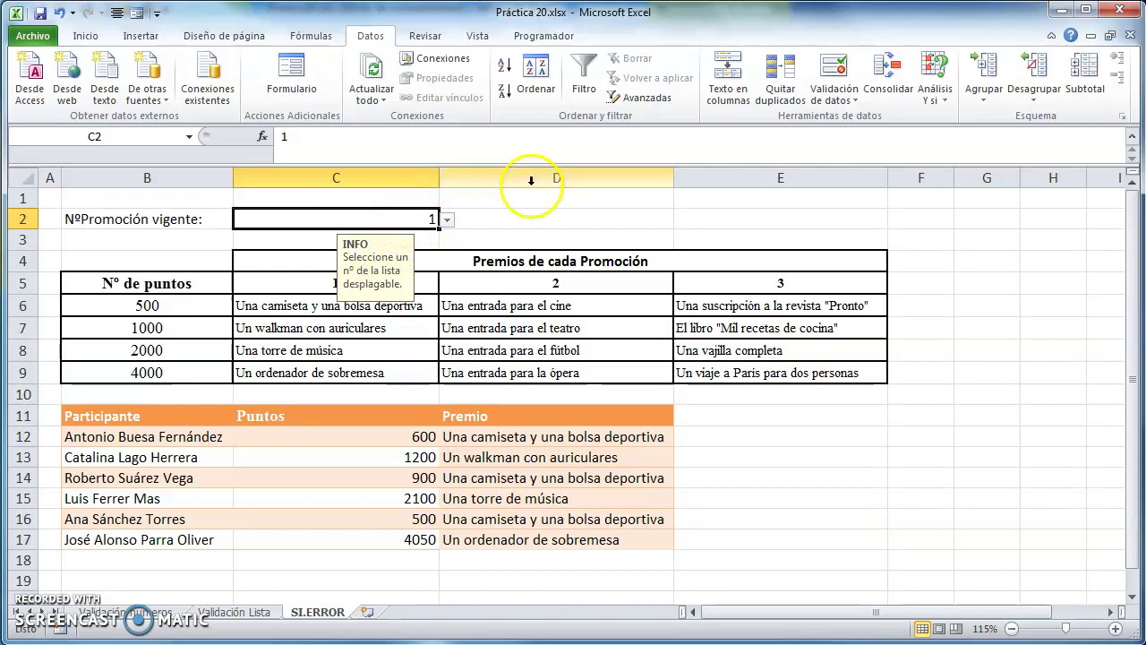
click(831, 99)
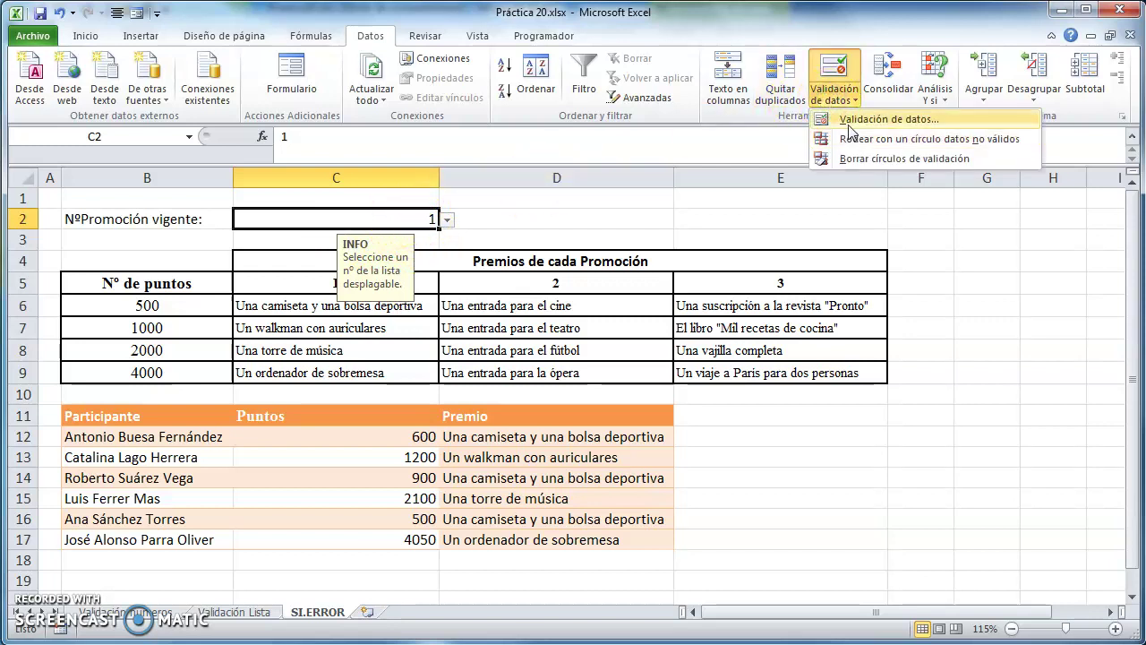
click(851, 130)
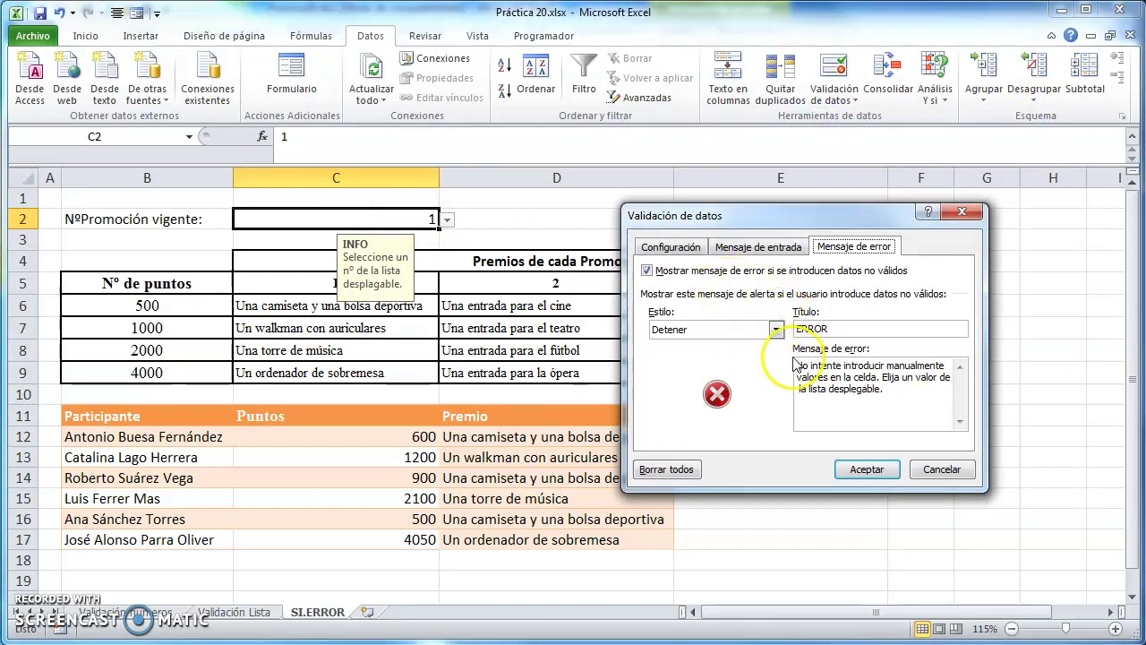
click(673, 467)
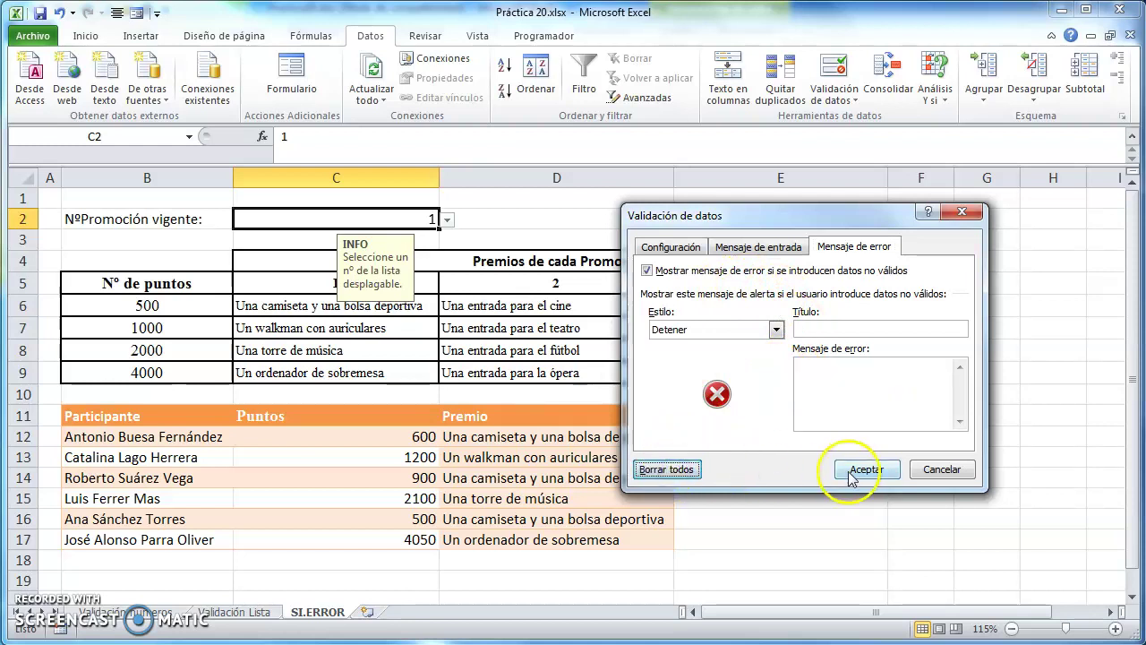
click(862, 469)
click(414, 235)
click(402, 221)
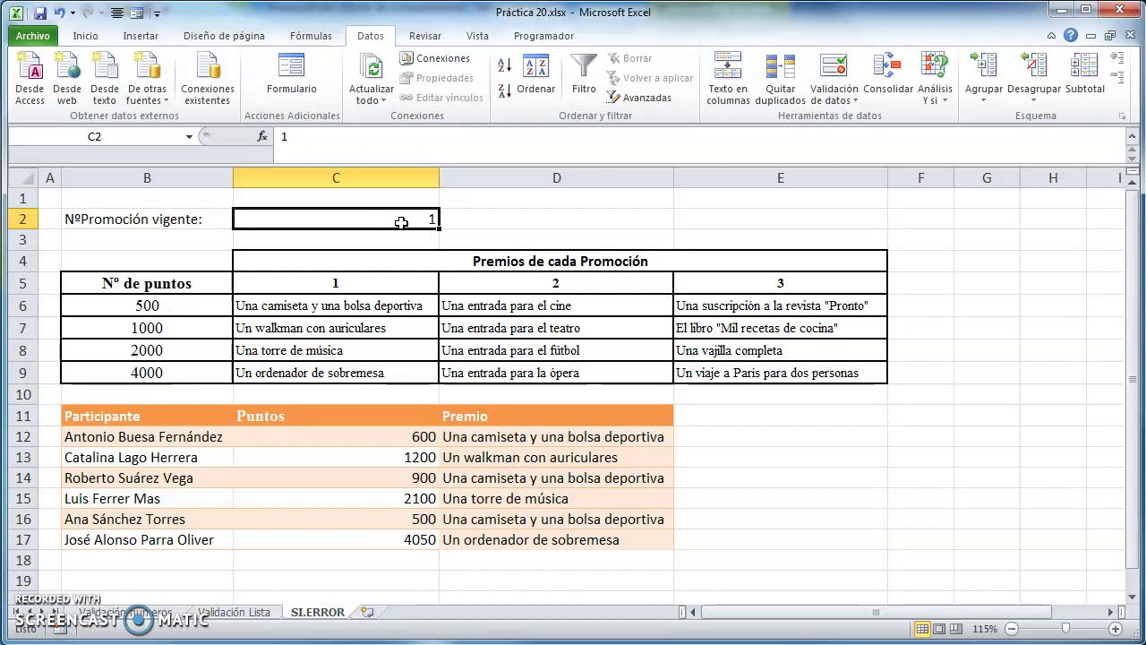
Inspect the BUSCARV formula in D12 without changing it.
click(625, 438)
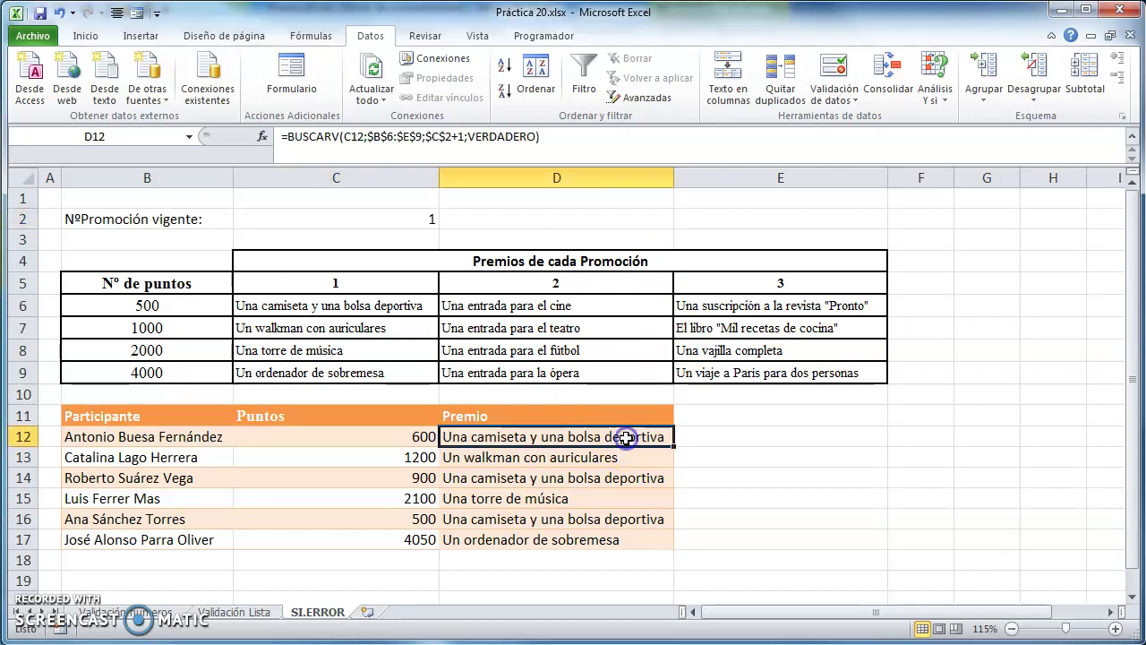
click(631, 450)
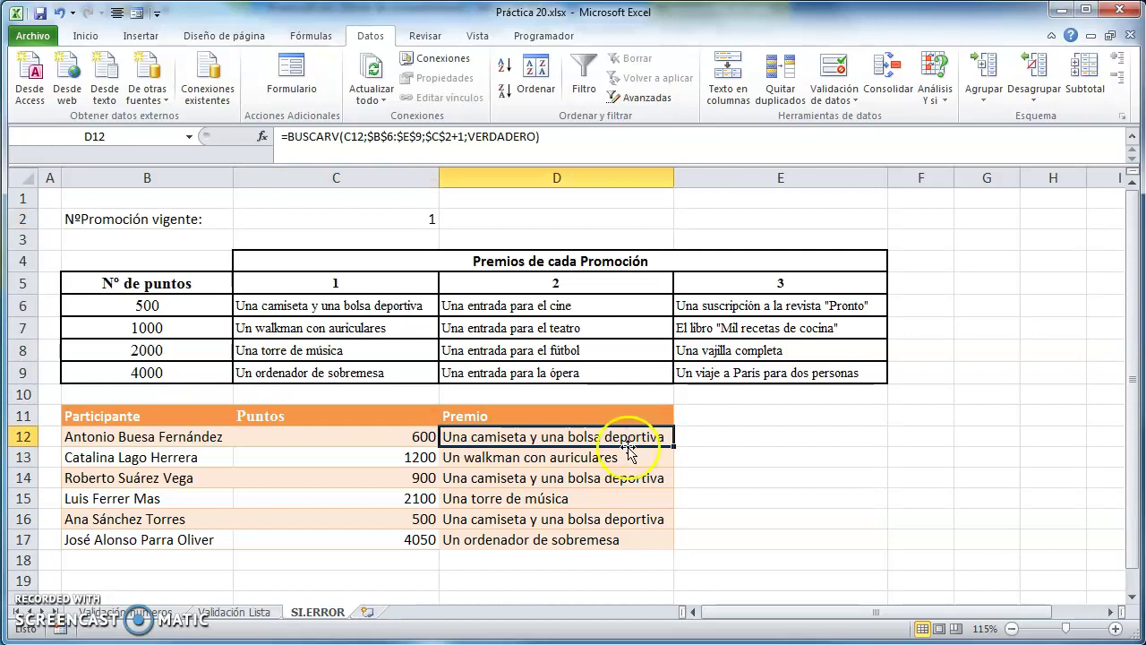
double_click(630, 447)
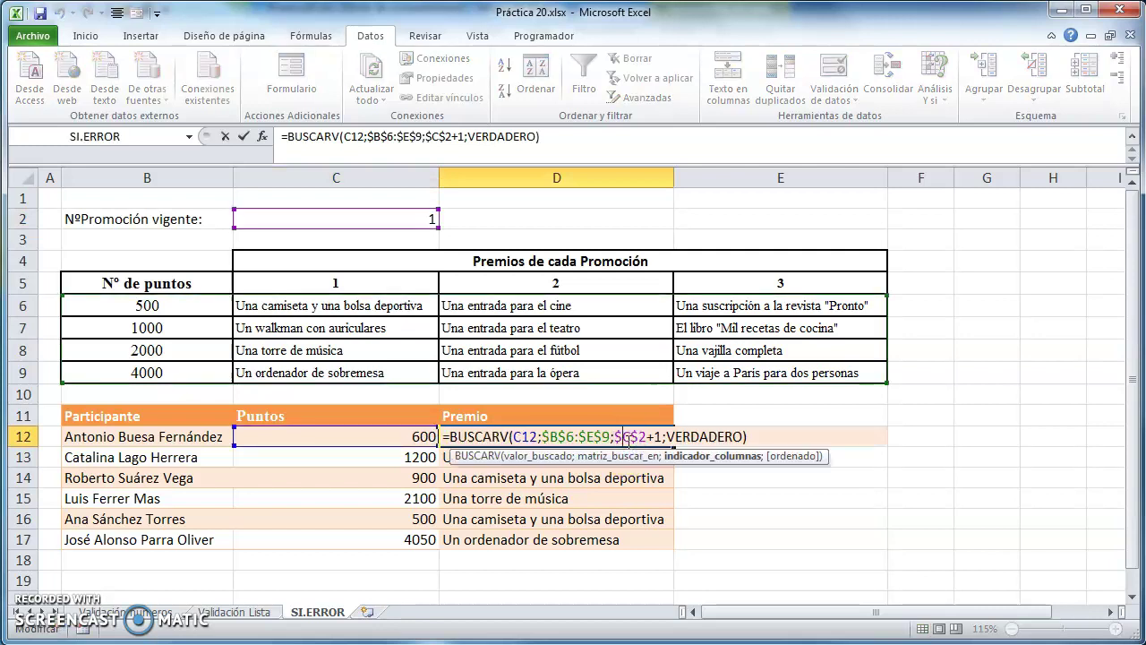
key(Escape)
Enter 5, then 'a' in C2 to produce #¡REF! and #¡VALOR! errors in Premio.
click(404, 219)
text(5)
key(Return)
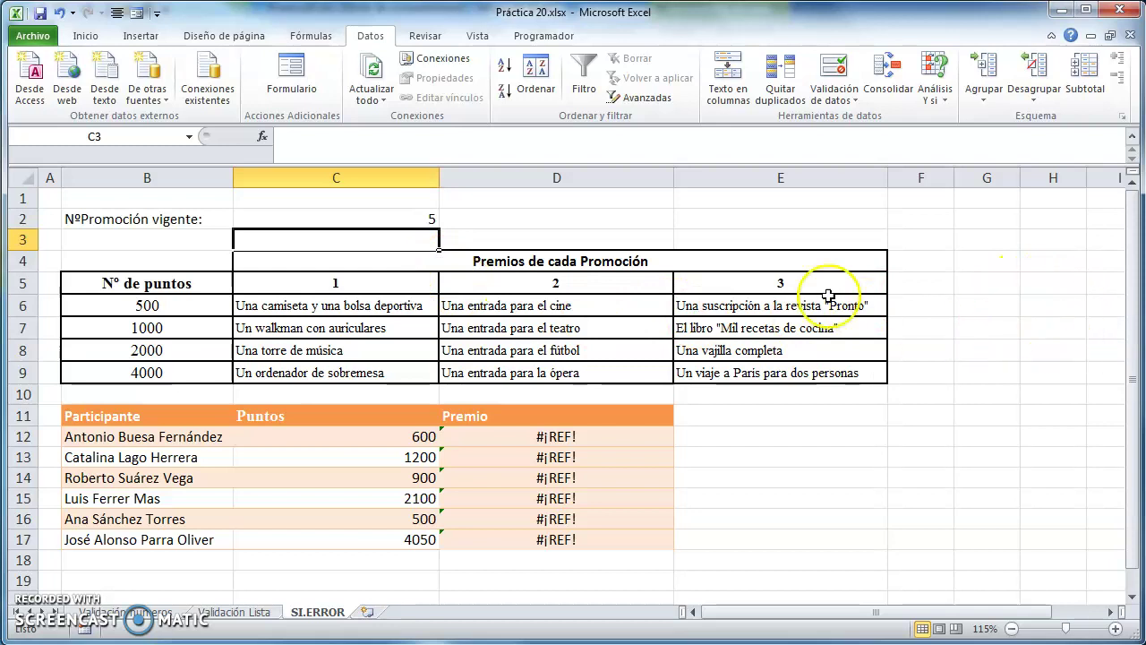
click(413, 221)
text(a)
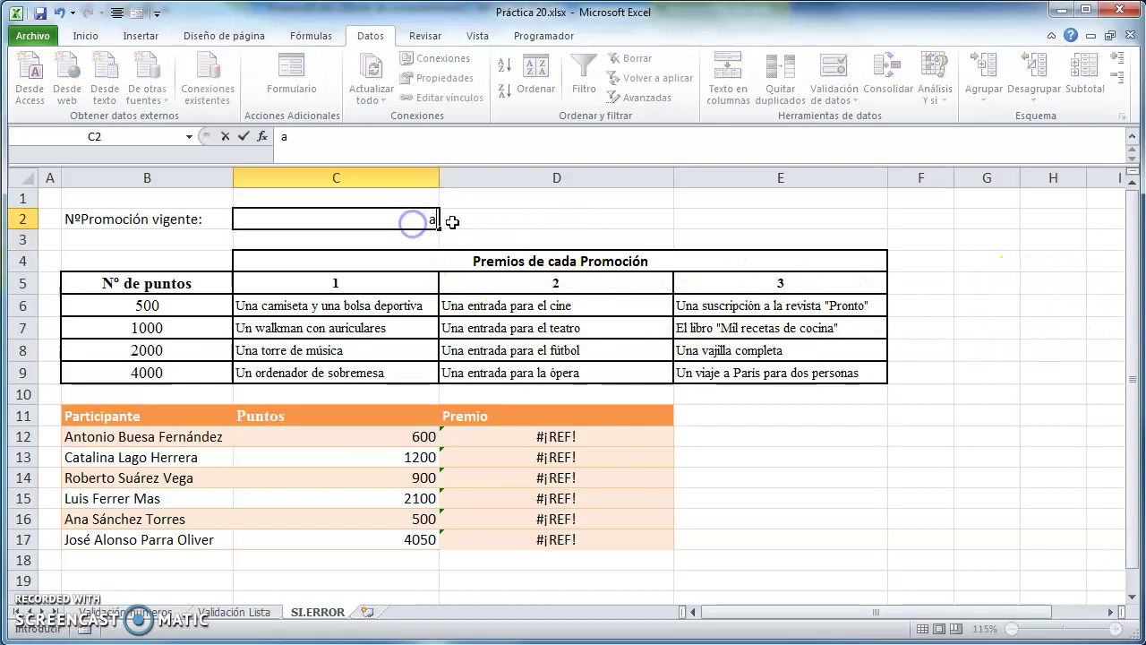
key(Return)
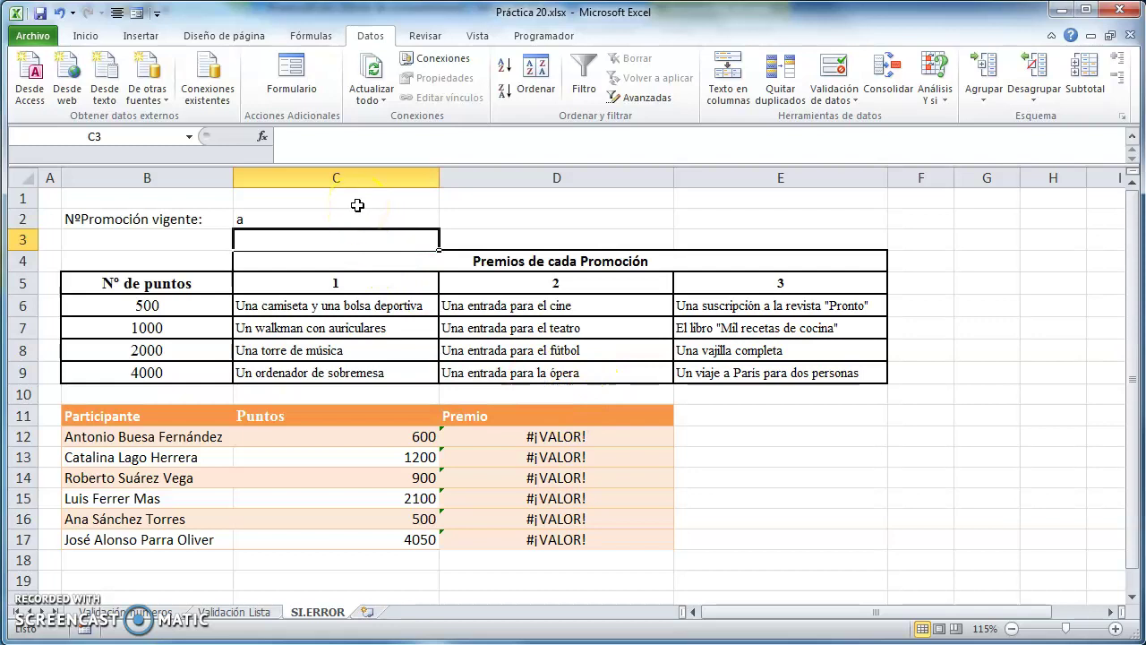
click(360, 217)
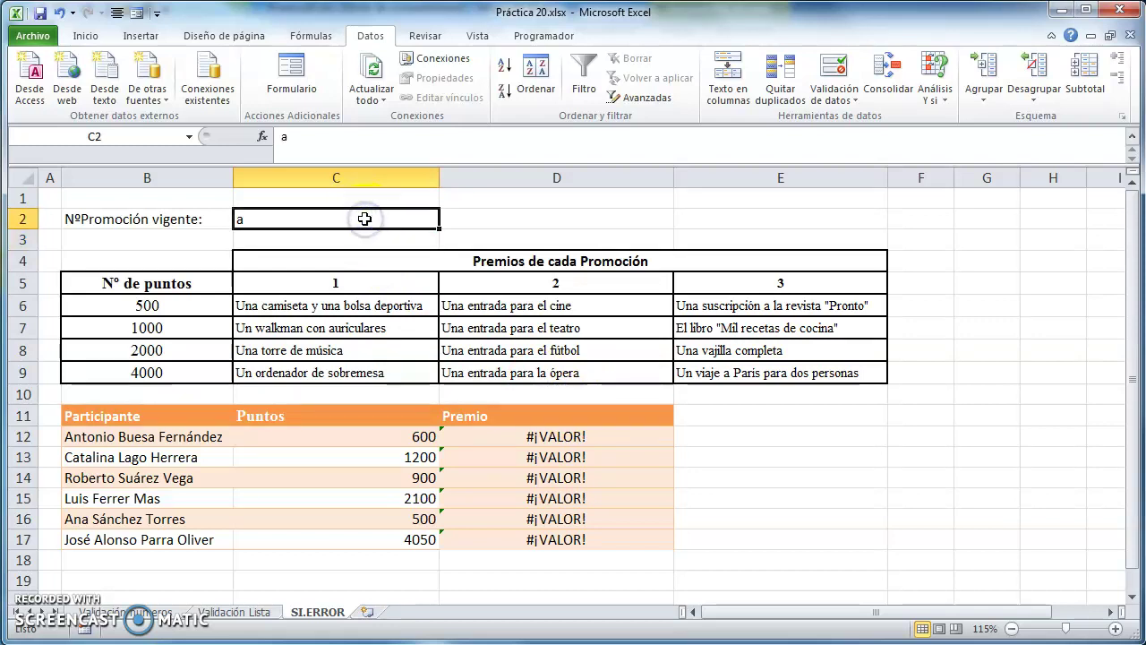
double_click(598, 437)
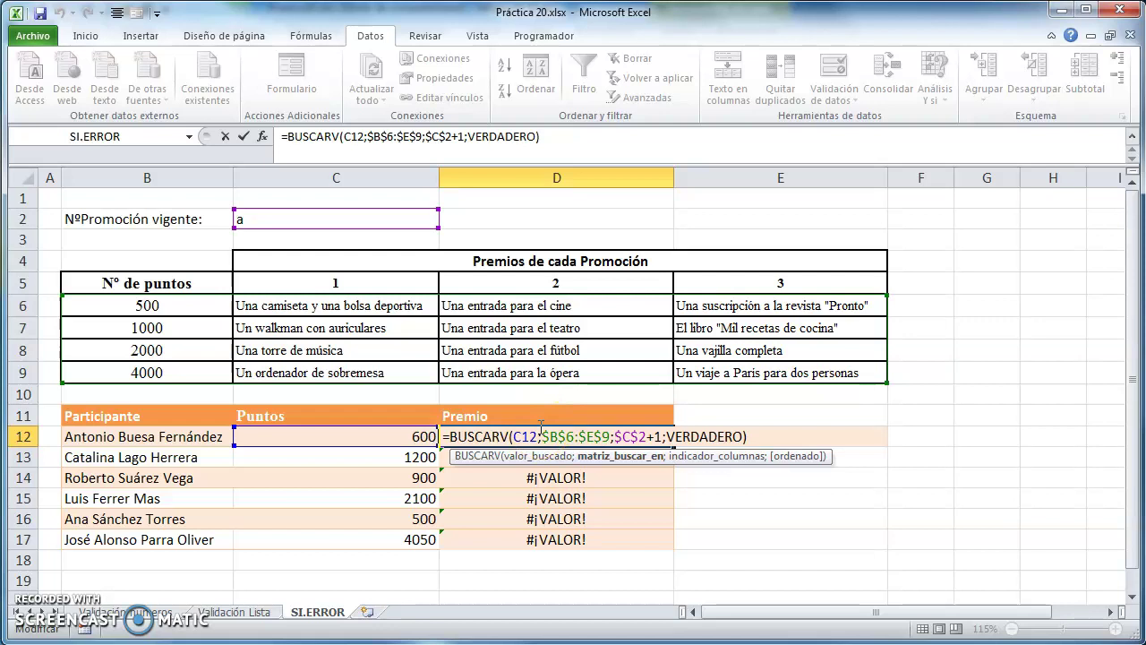
key(Escape)
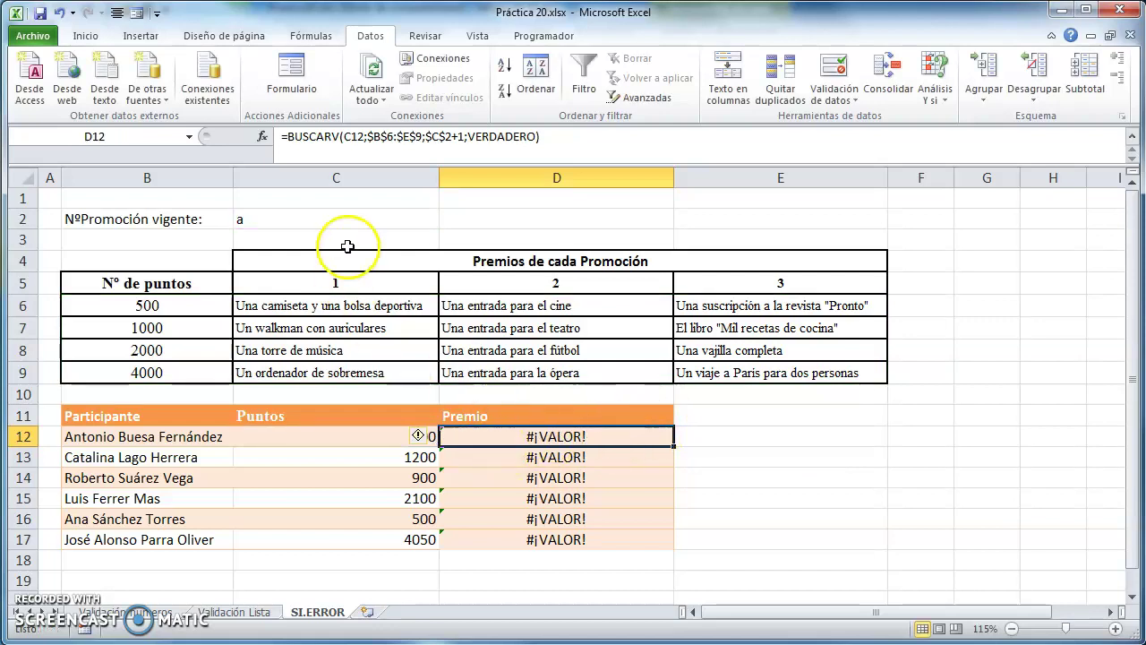
Set the promotion number in C2 to 3 and start an entry in E12.
click(349, 219)
text(3)
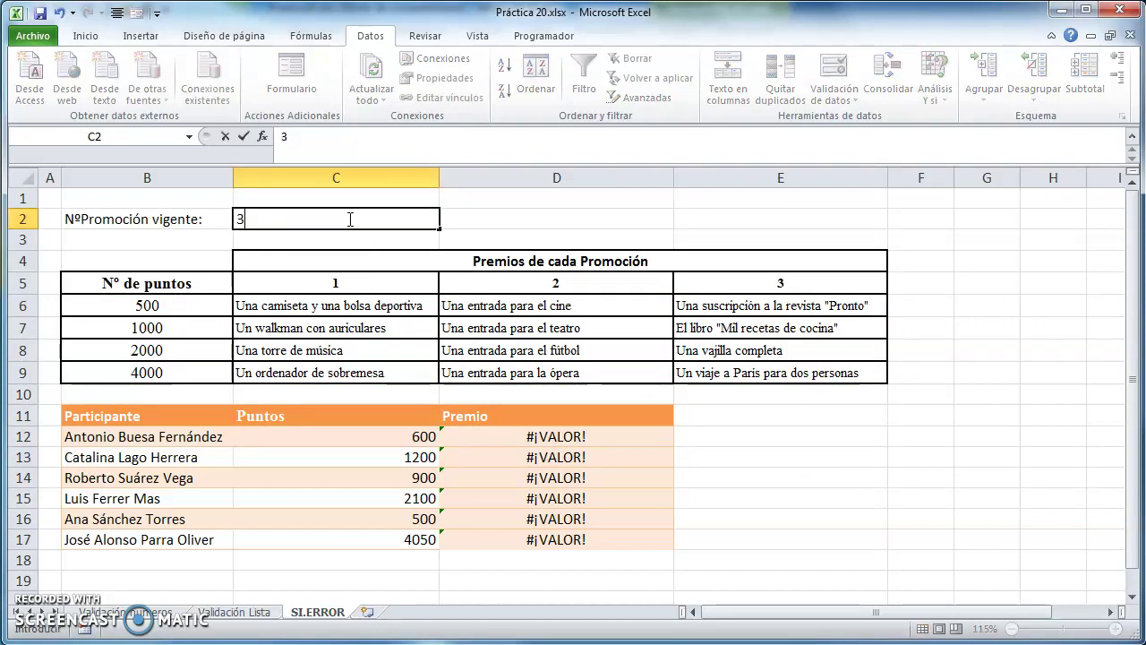
key(Return)
double_click(794, 432)
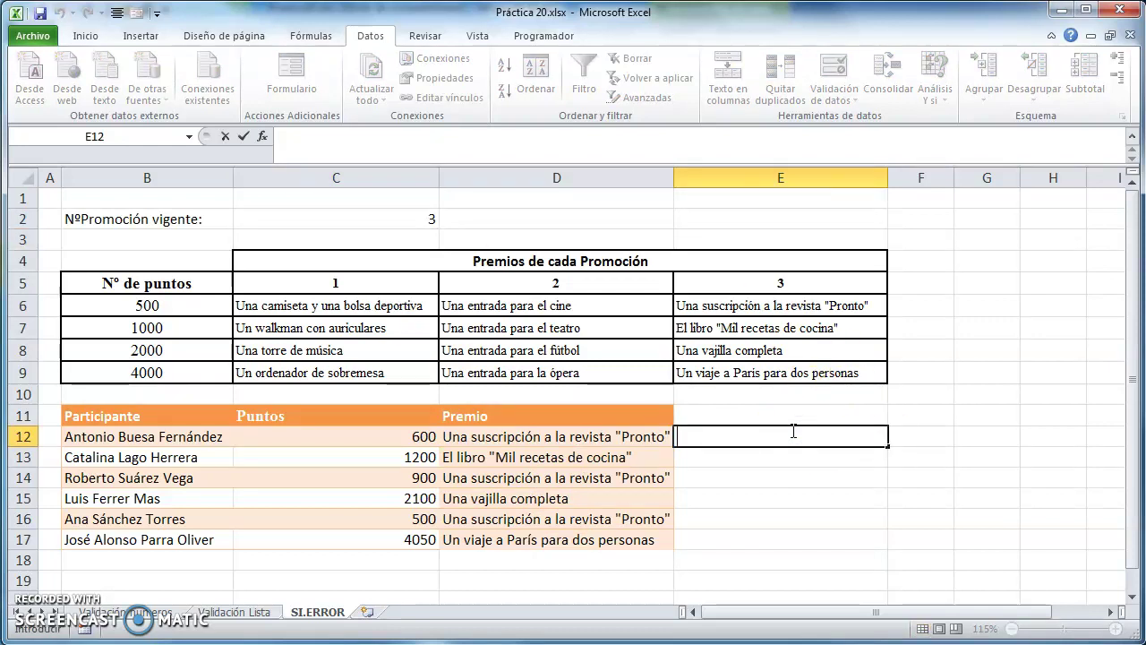
In Insert Function, switch the category to Todo and select SI.ERROR for cell E12.
click(262, 136)
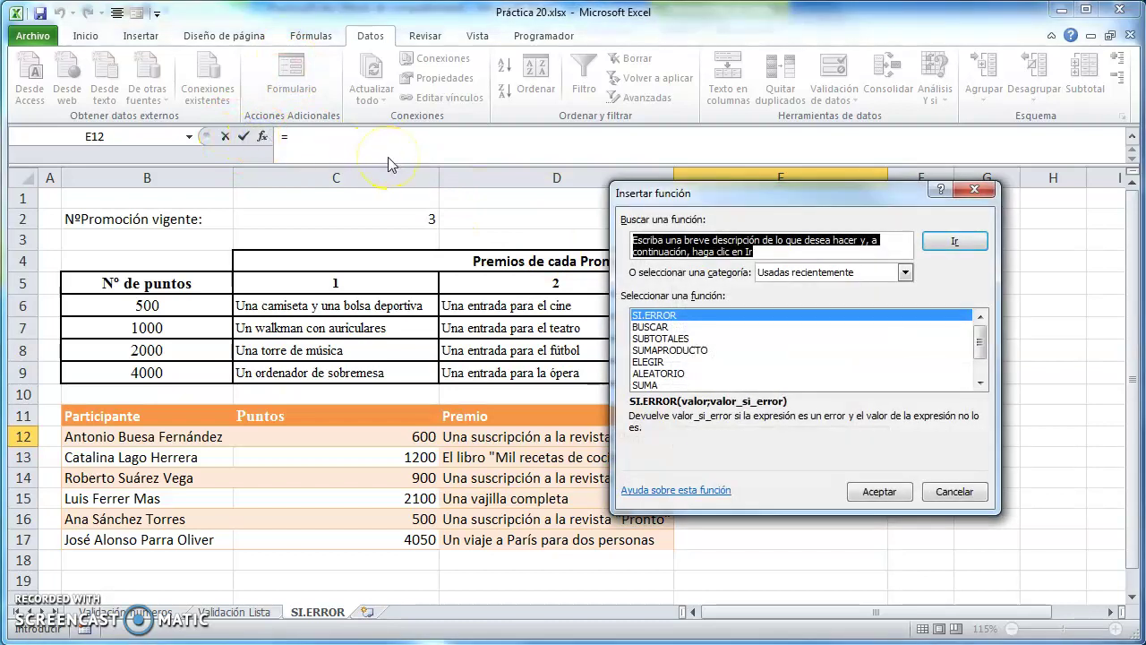
click(581, 228)
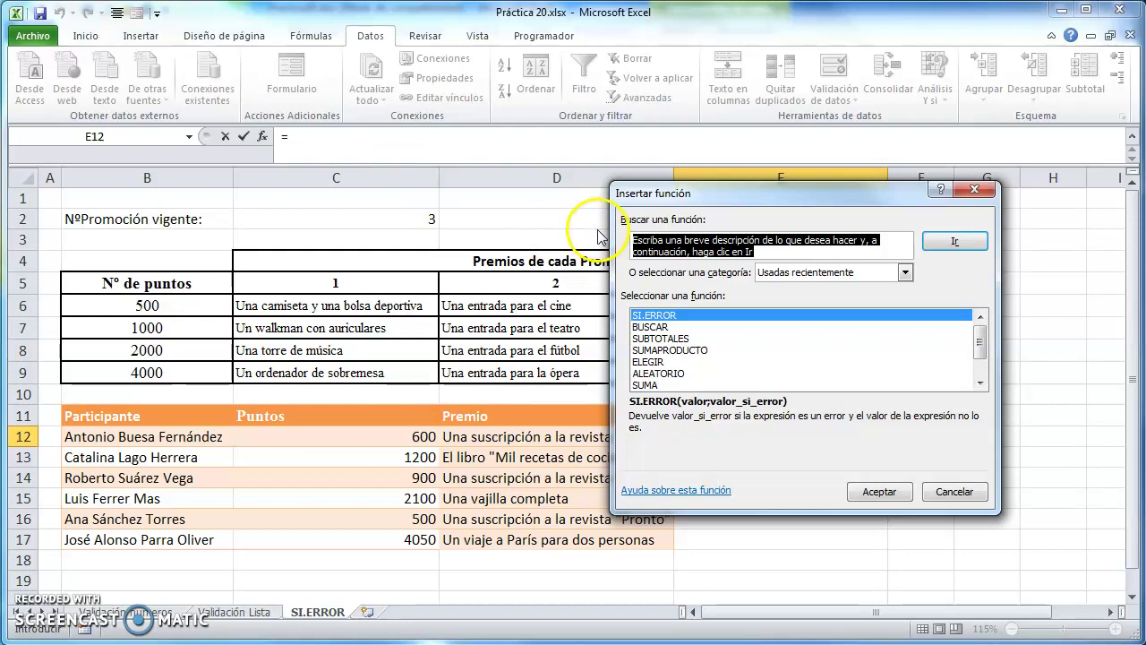
click(662, 318)
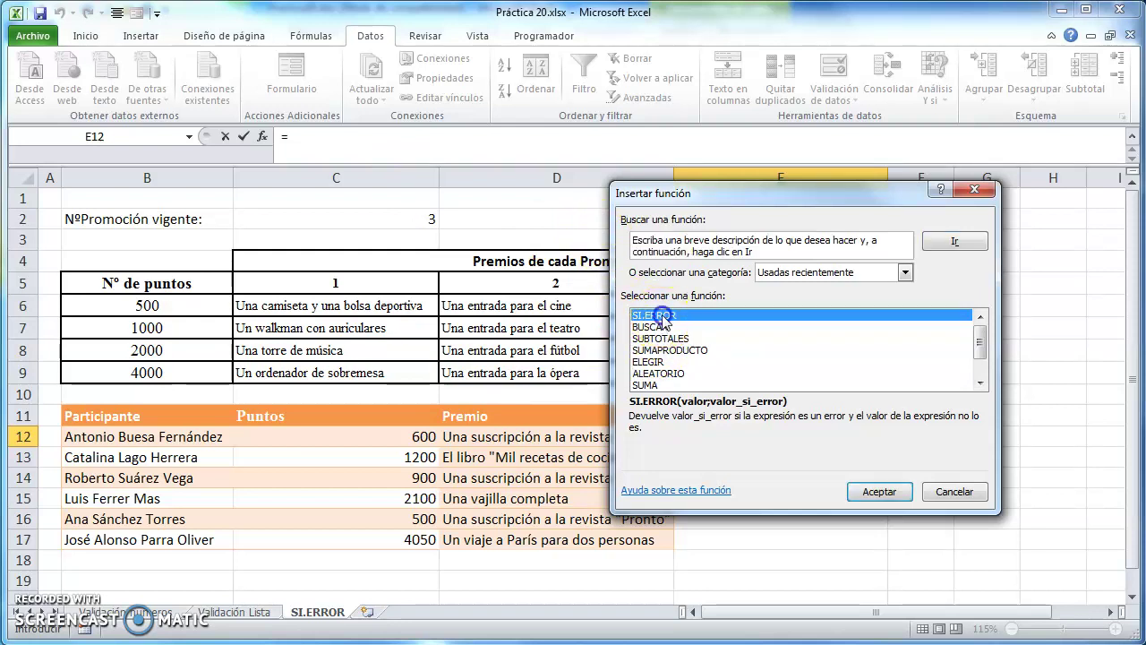
click(905, 272)
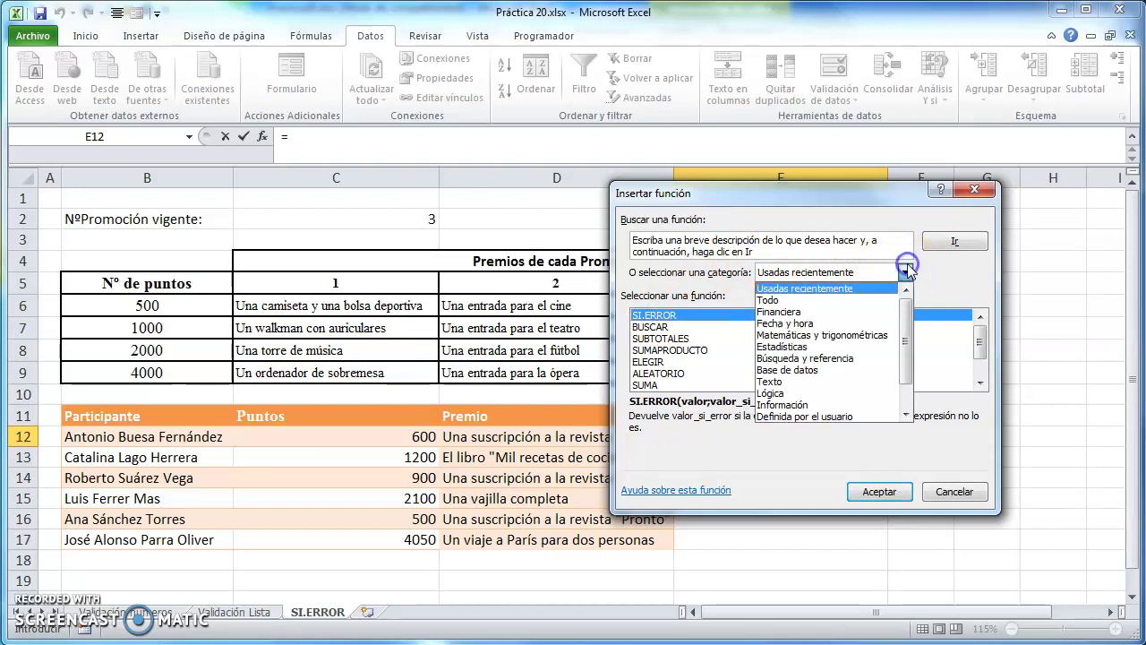
click(796, 302)
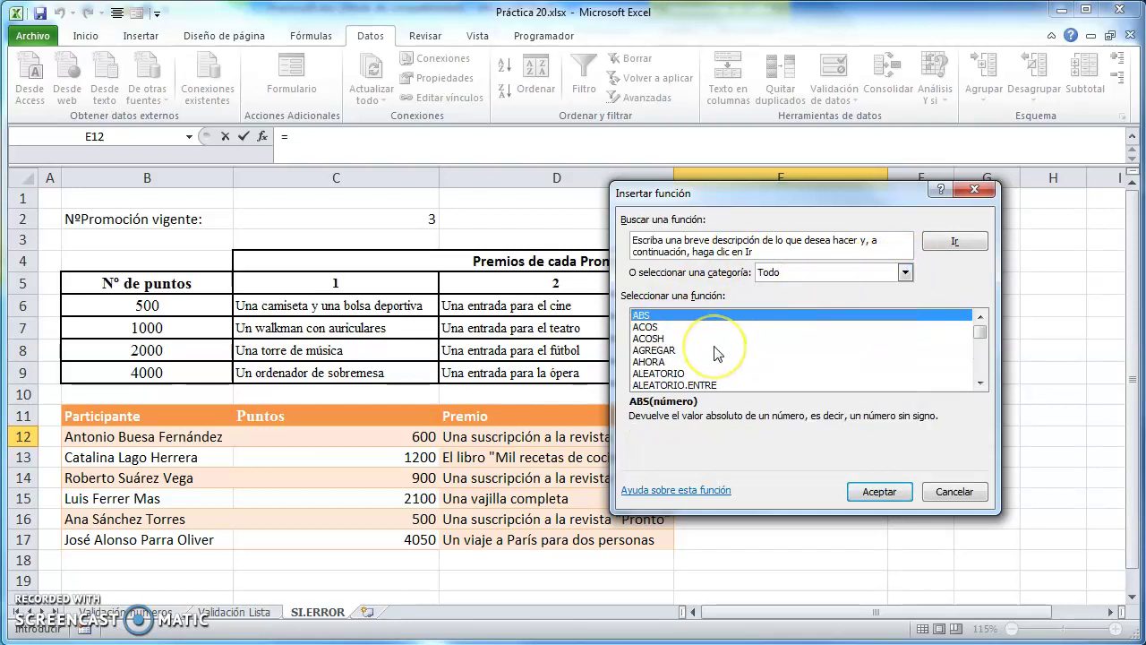
key(s)
key(Down)
key(Down)
key(Down)
key(Down)
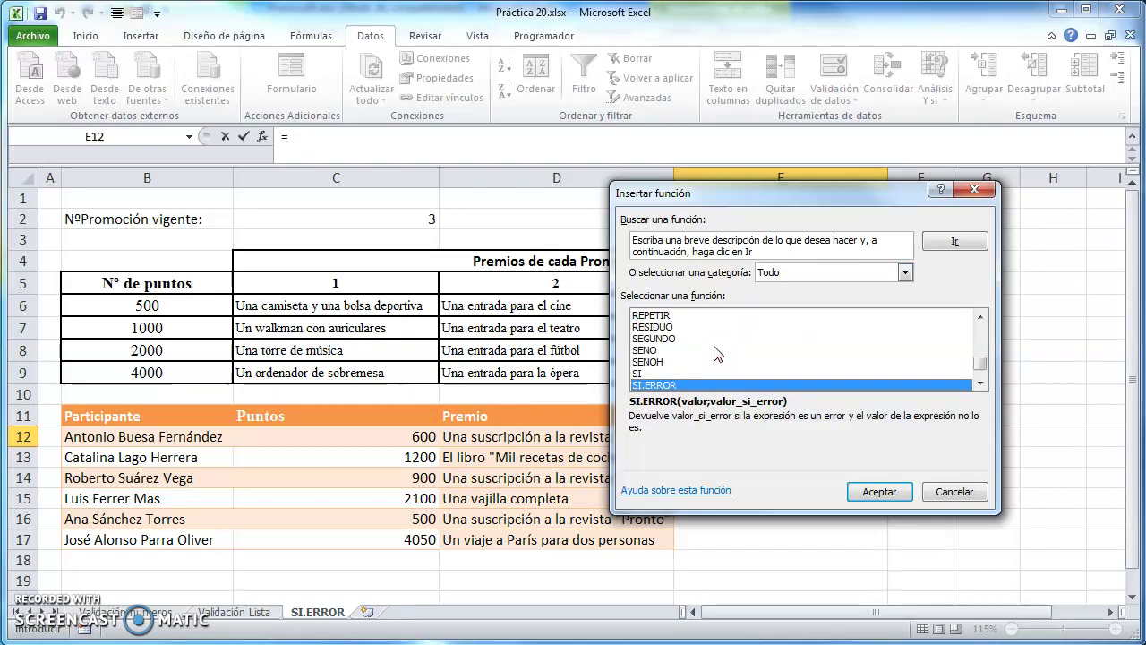
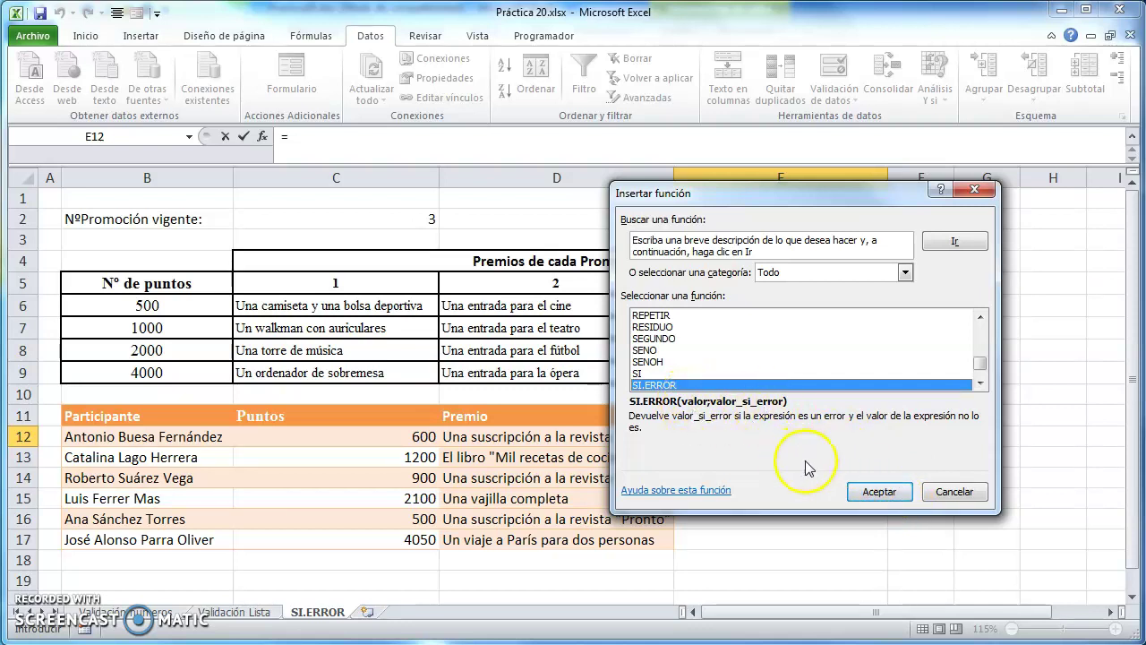
Enter =SI.ERROR(C12;"Nº promoción incorrecta") in E12 so it displays 600.
click(878, 498)
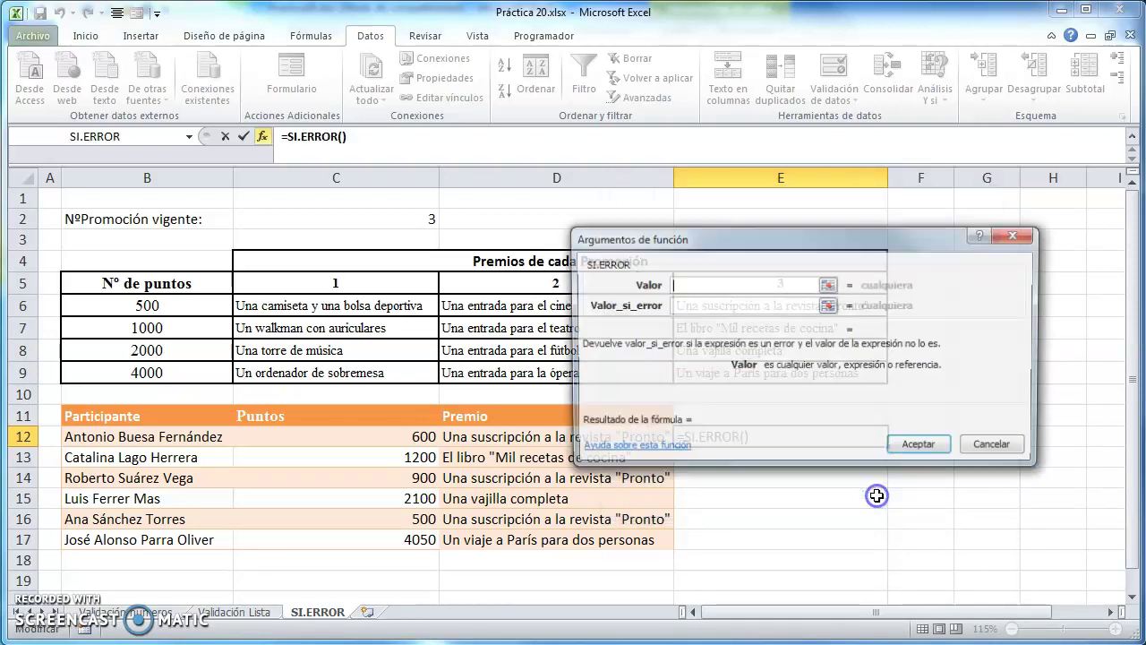
click(997, 446)
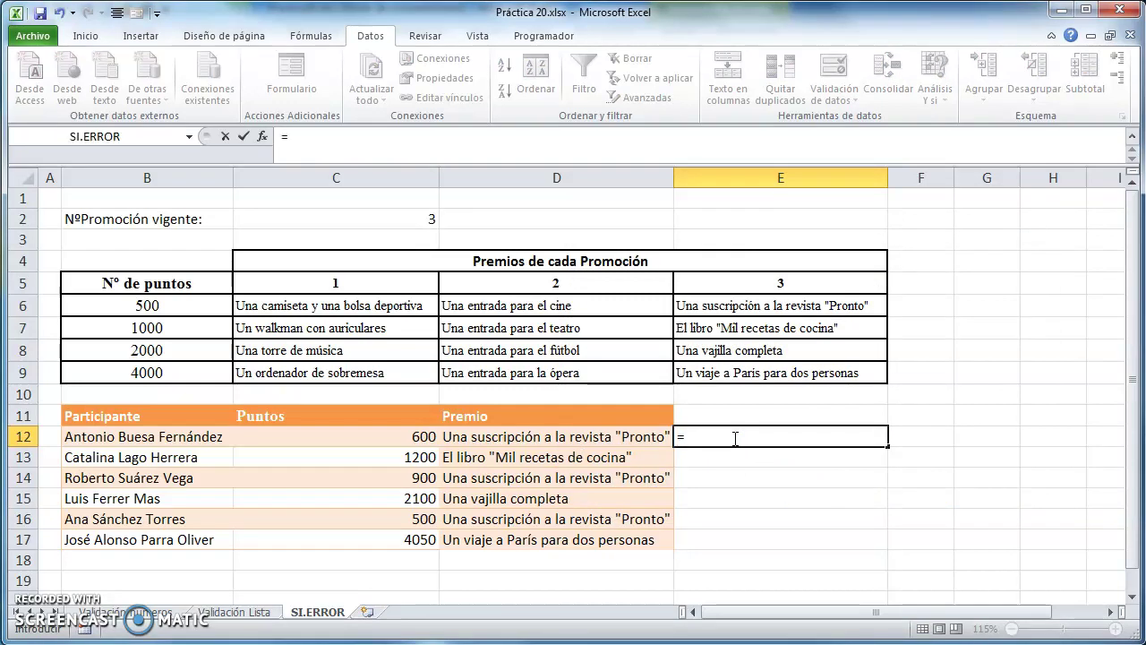
text(BUSCA)
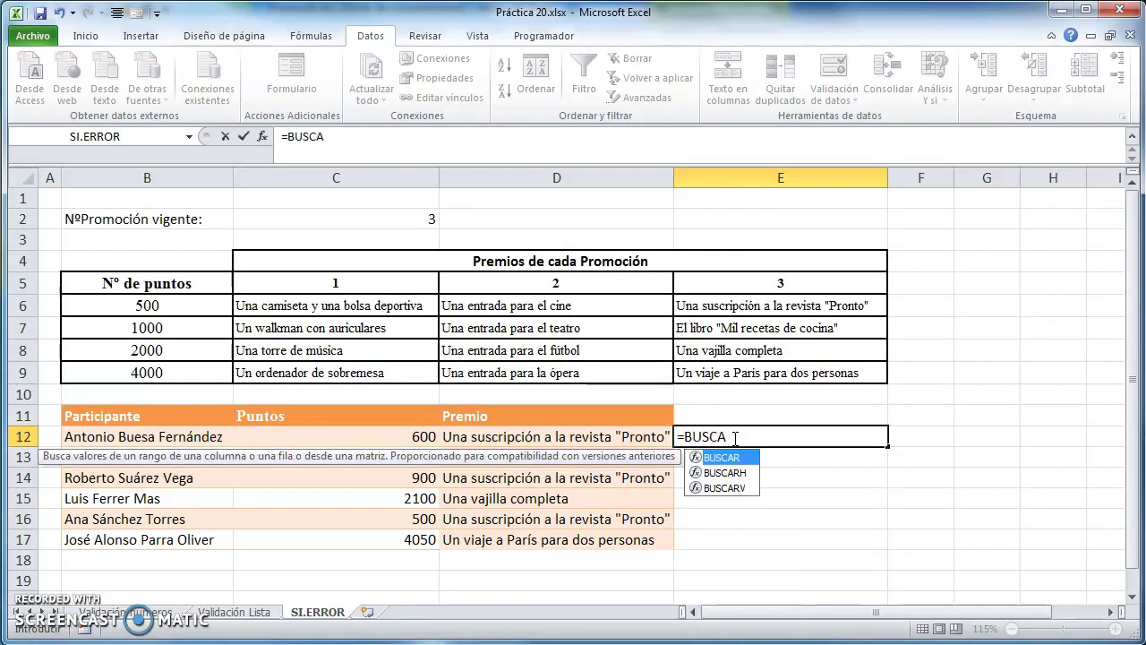
key(BackSpace)
key(BackSpace)
key(BackSpace)
text(SI.ERROR)
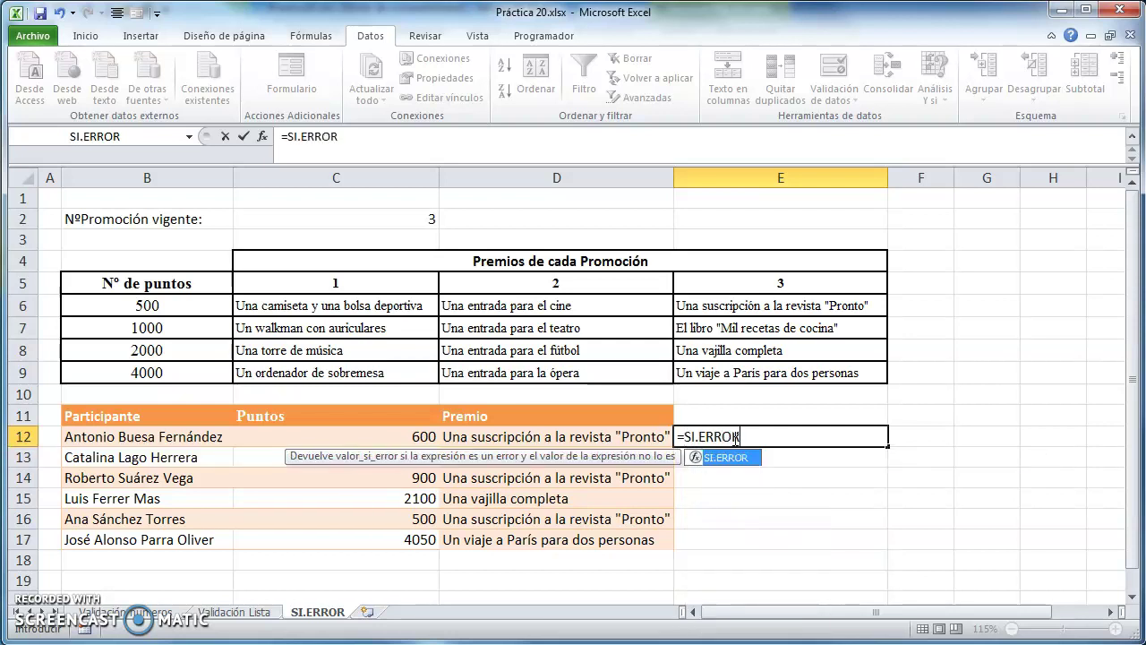
text(/)
key(BackSpace)
text(())
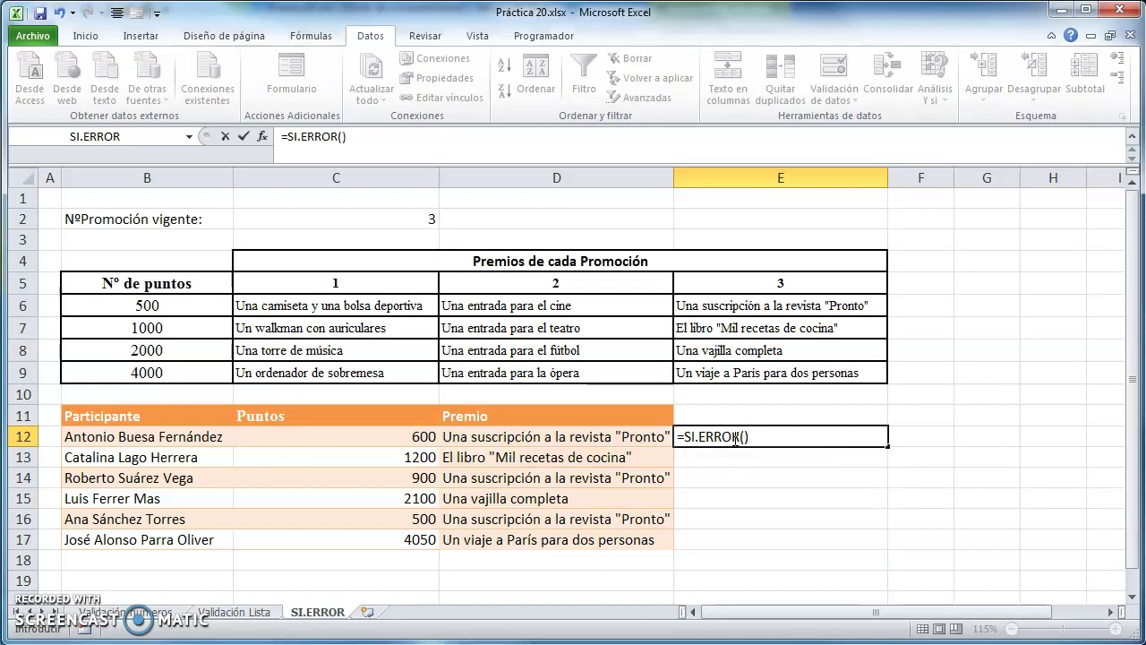
key(BackSpace)
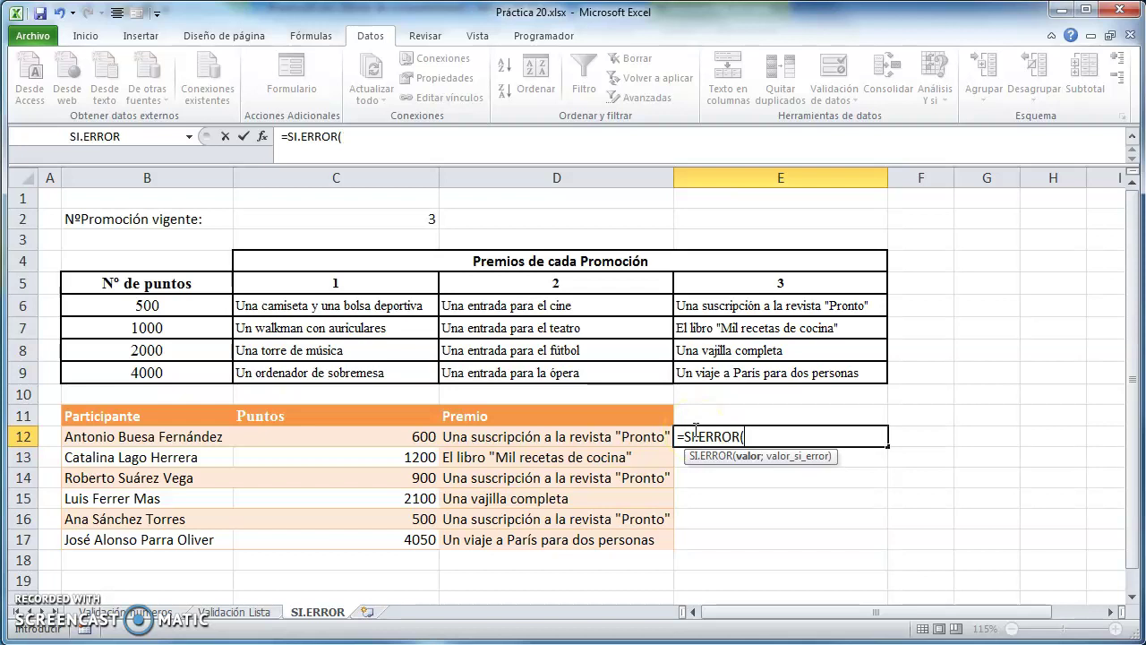
click(419, 436)
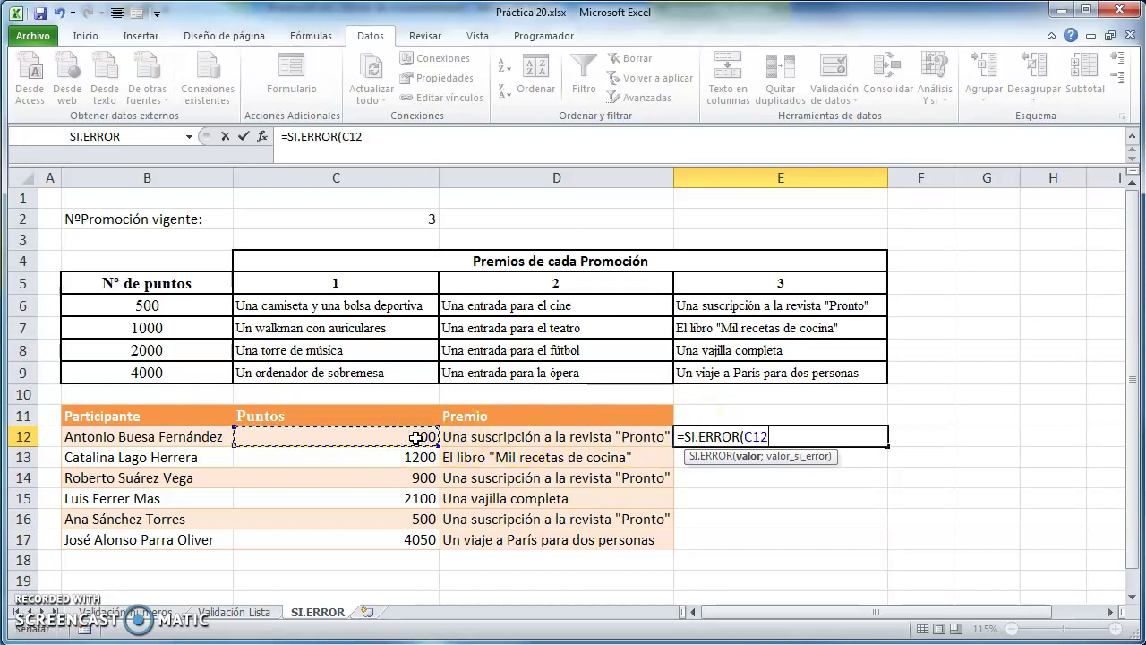
text(;"Nº promoción incorrecta)
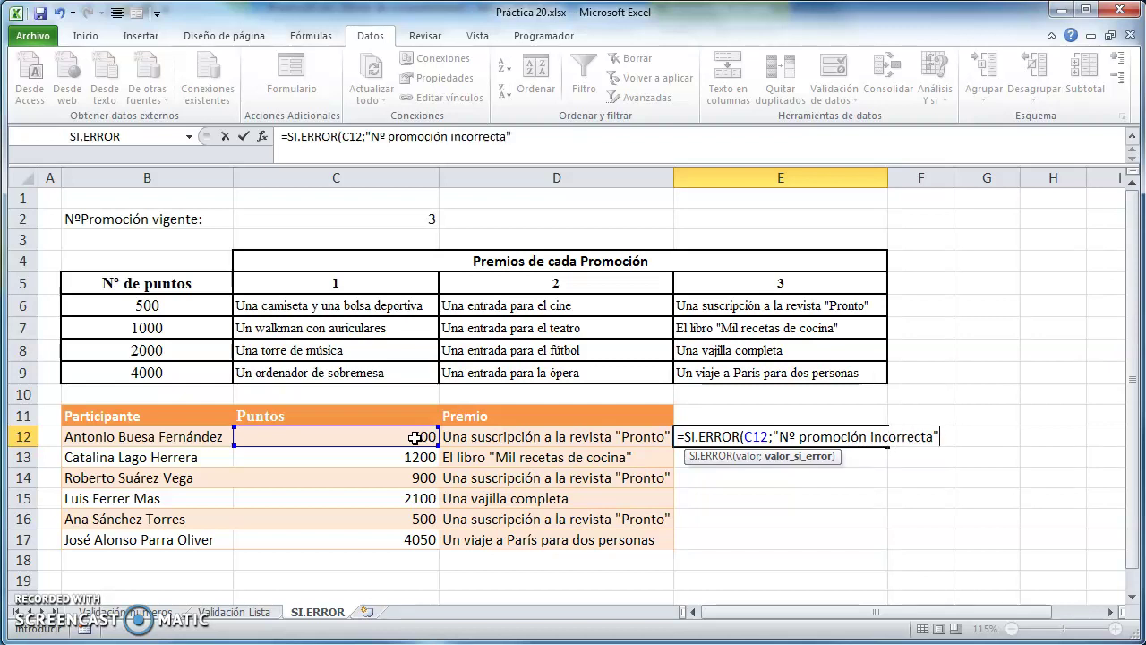
key(Return)
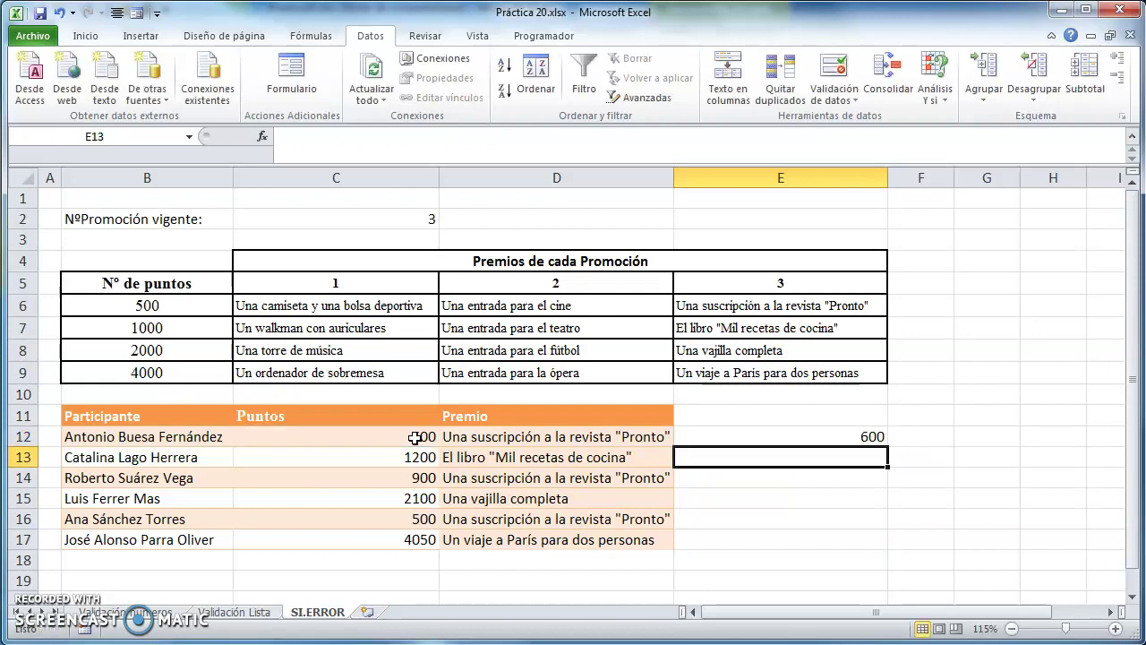
double_click(756, 437)
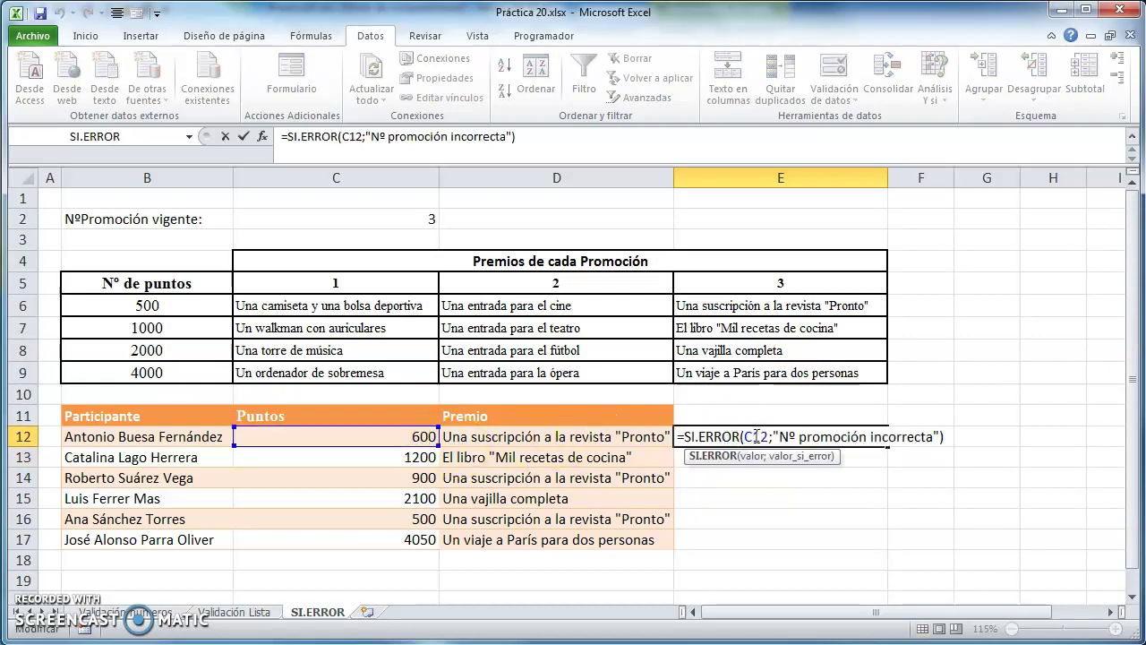
click(399, 440)
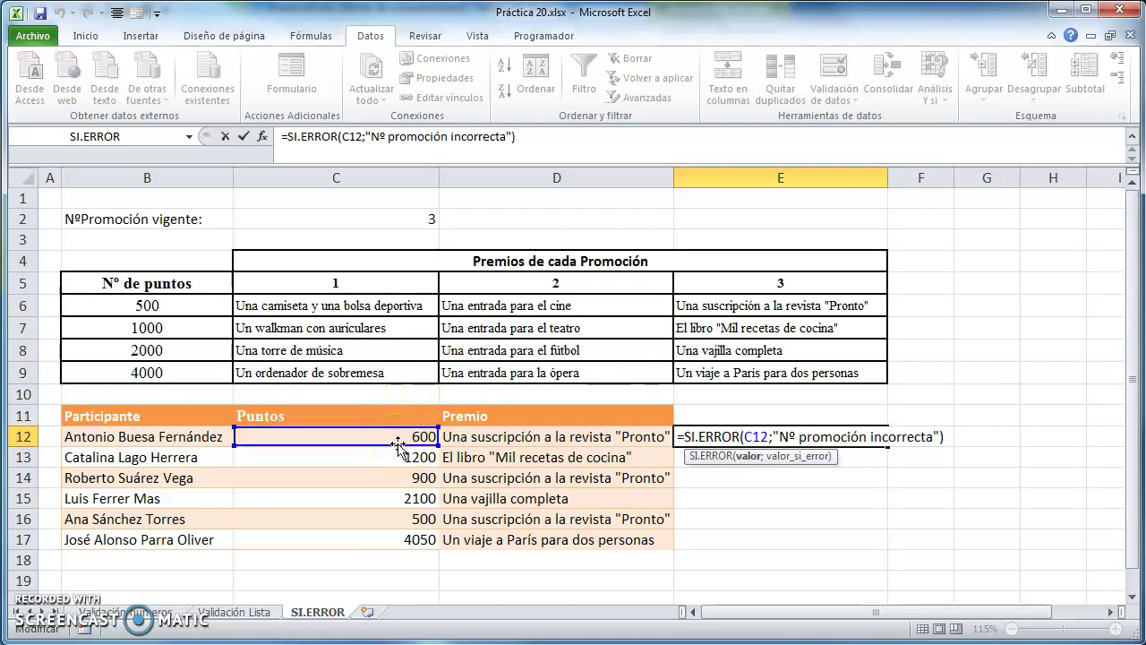
click(734, 436)
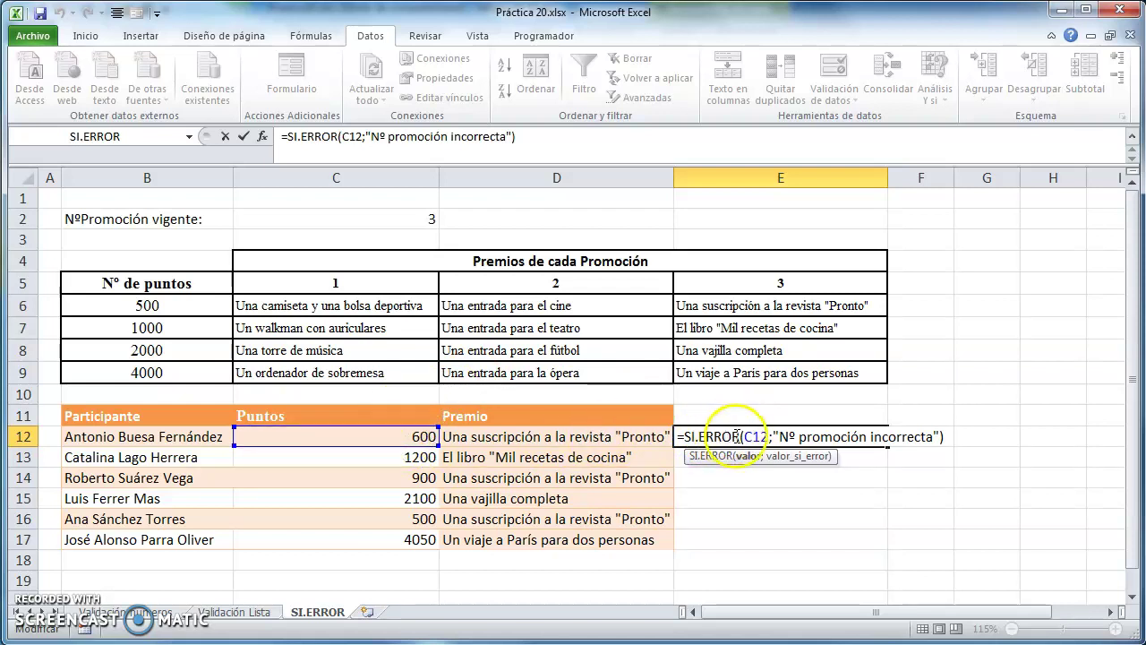
click(755, 436)
double_click(754, 436)
key(Escape)
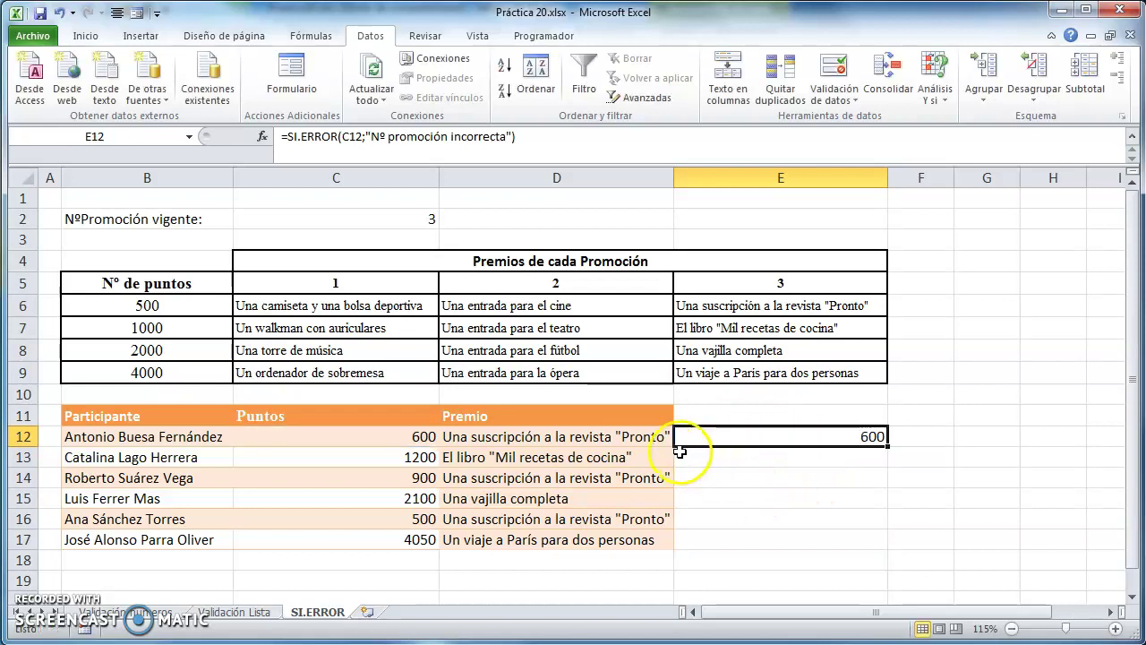
click(644, 436)
double_click(631, 436)
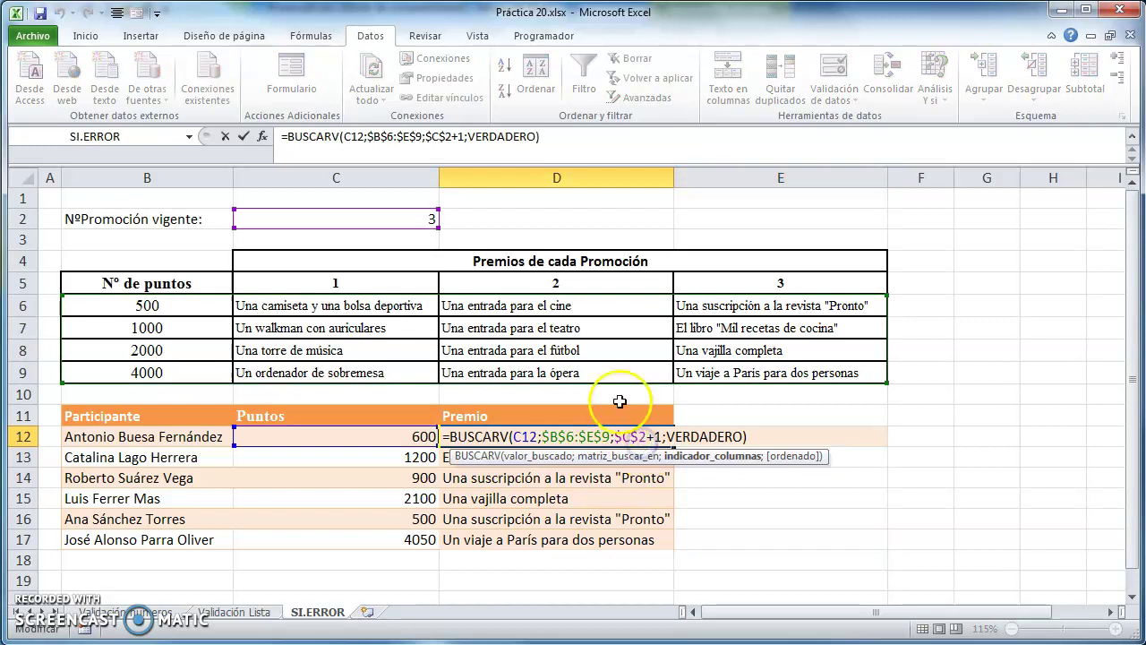
drag(564, 136, 380, 116)
key(ctrl+c)
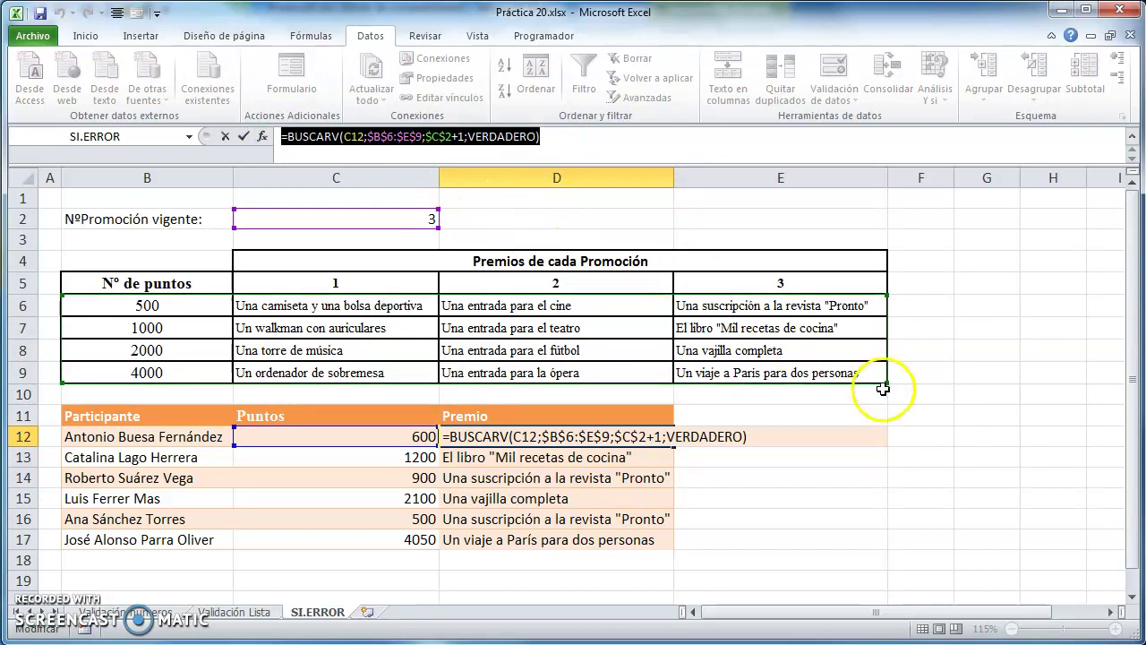
key(Escape)
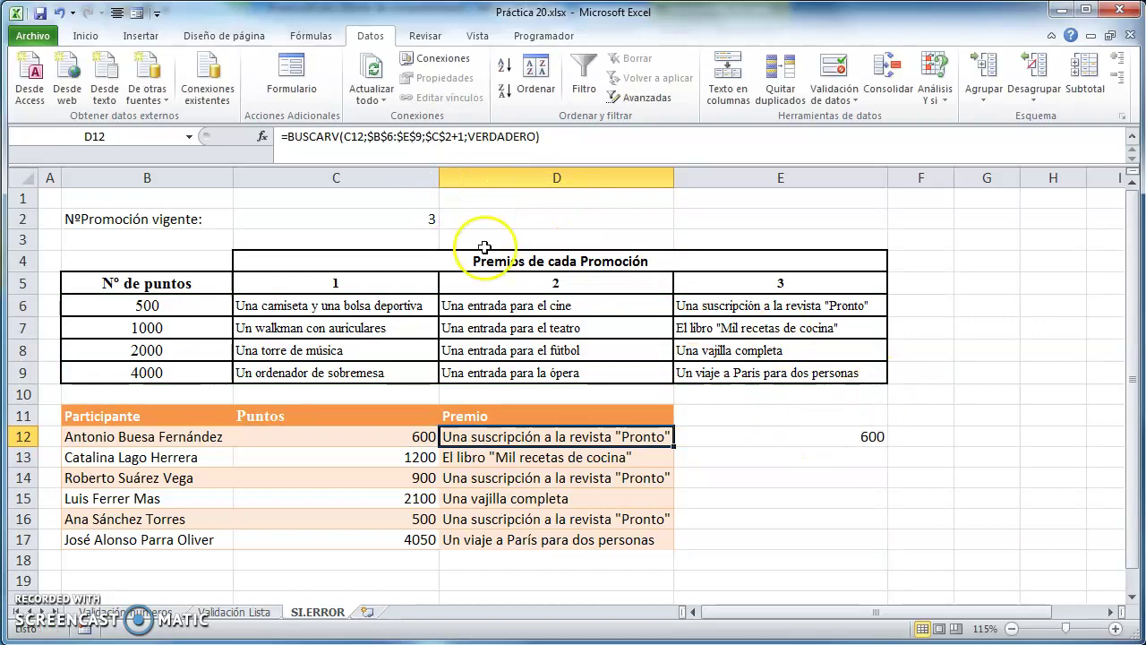
Replace the C12 reference in E12's SI.ERROR formula with the copied BUSCARV lookup.
double_click(775, 437)
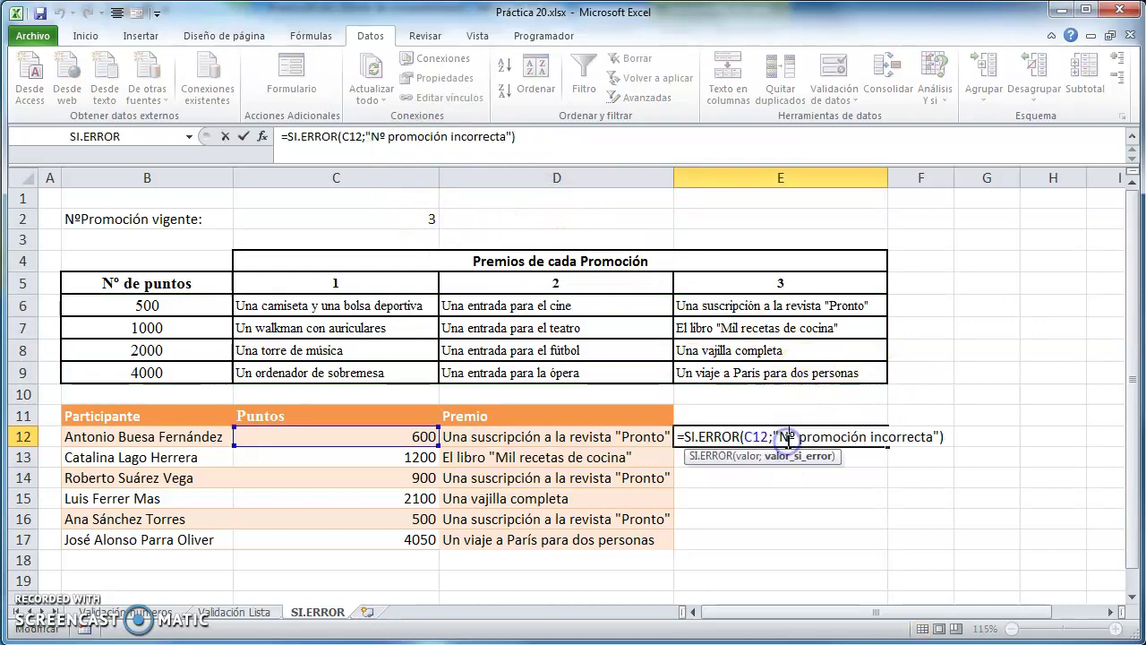
click(747, 437)
drag(759, 442, 768, 437)
key(ctrl+v)
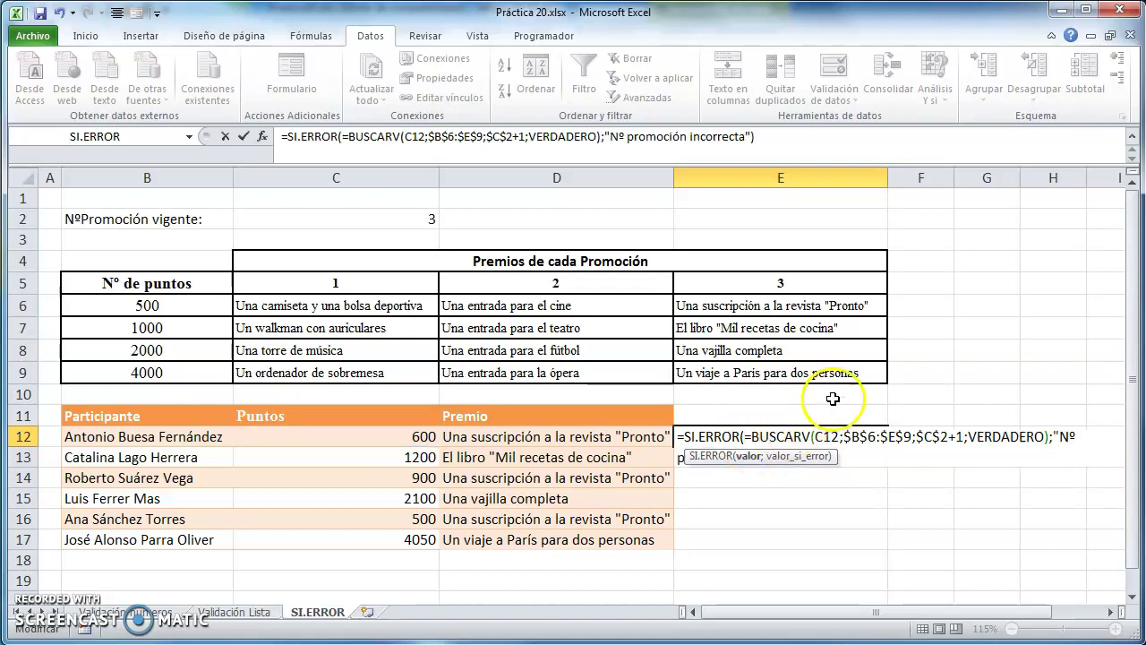
Remove the stray '=' before BUSCARV so E12 shows the 'Pronto' magazine subscription prize.
click(824, 436)
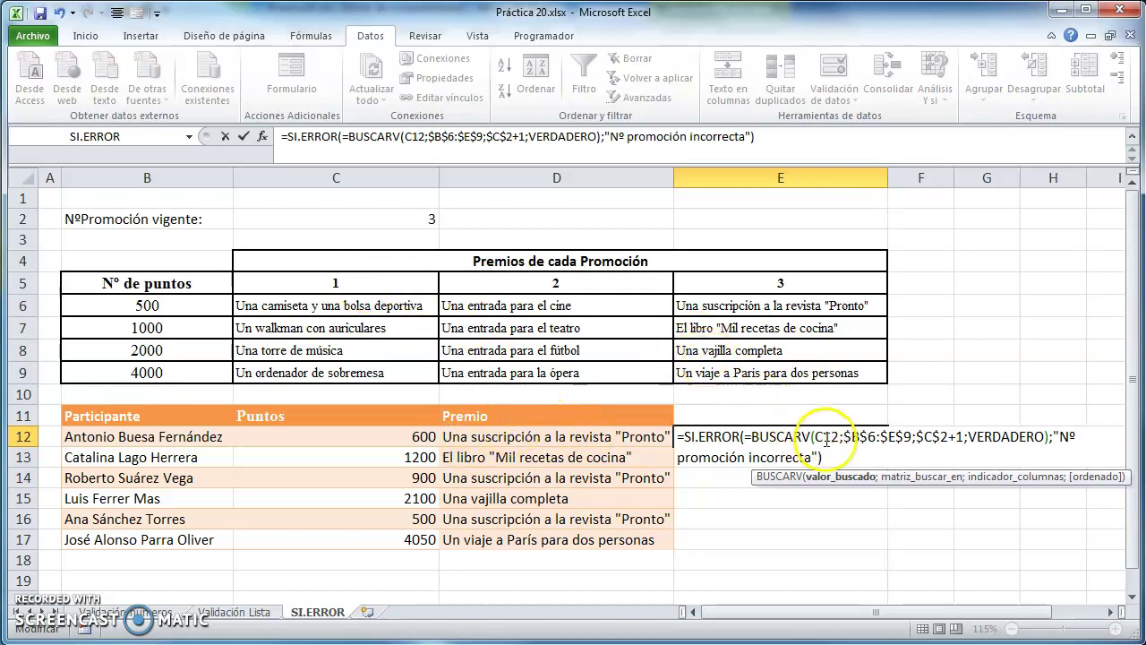
click(870, 437)
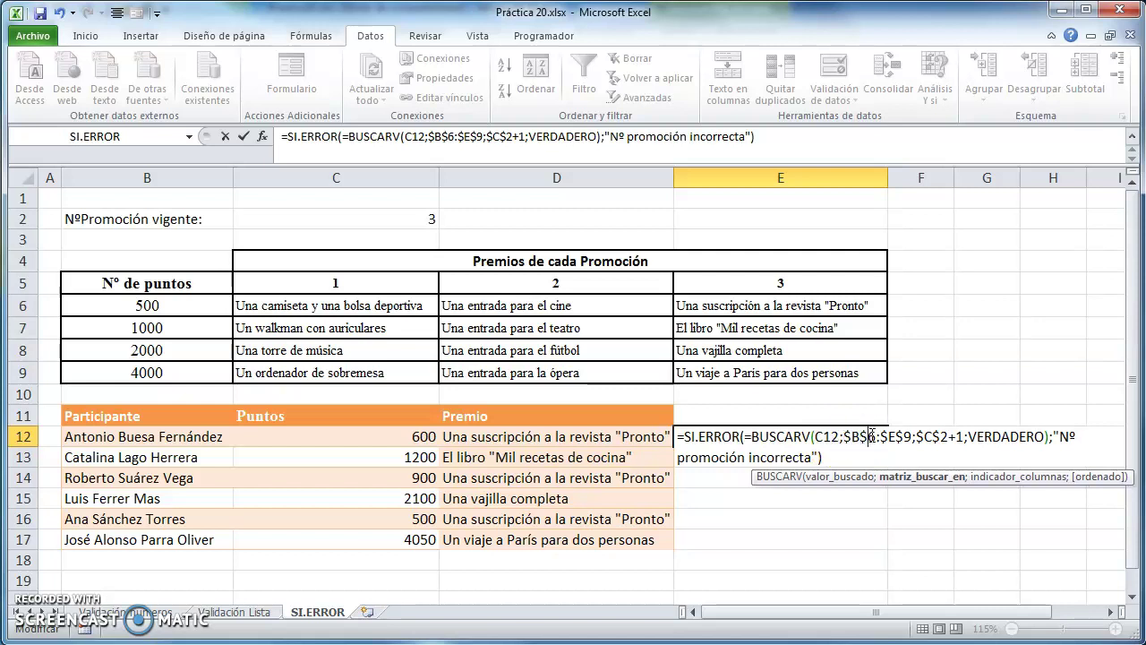
key(Return)
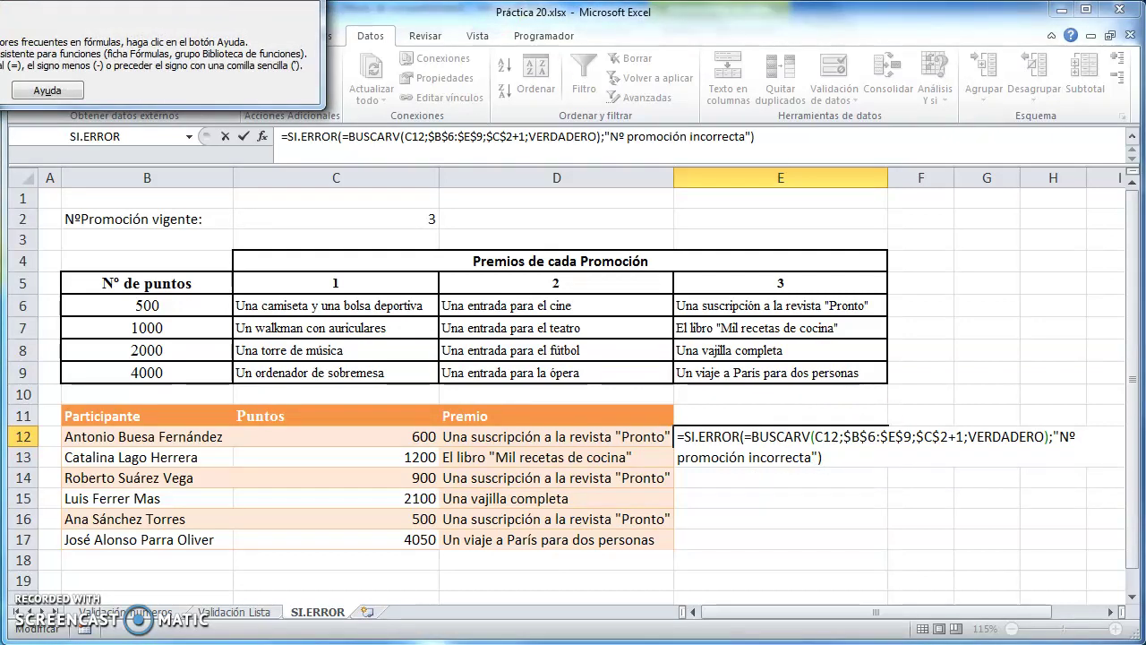
key(Return)
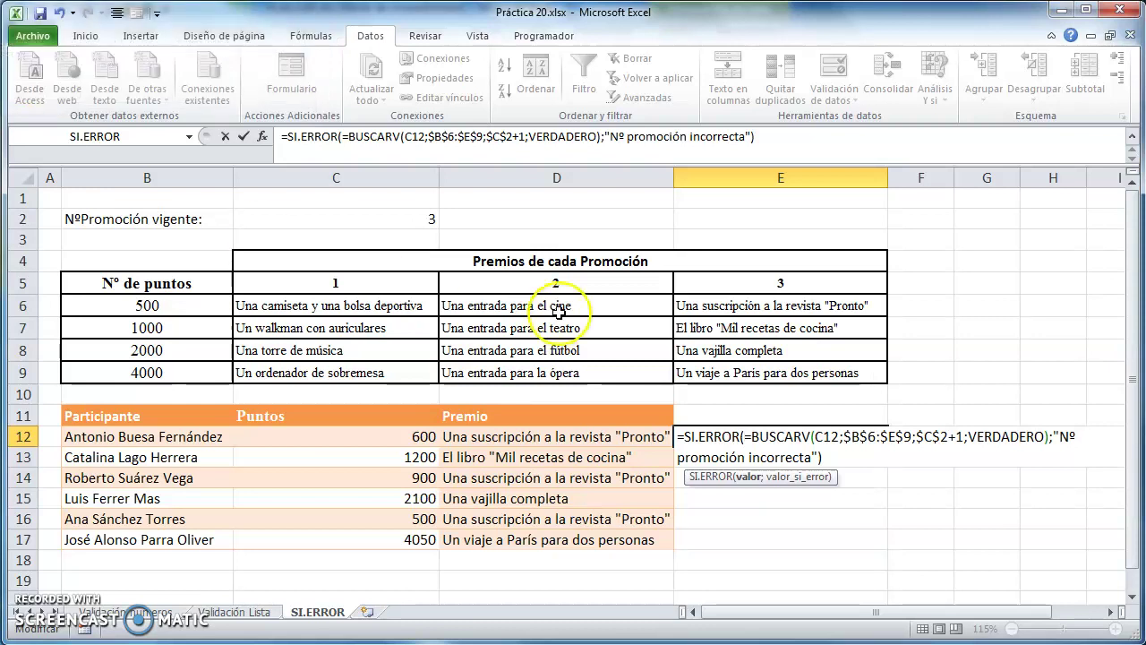
key(BackSpace)
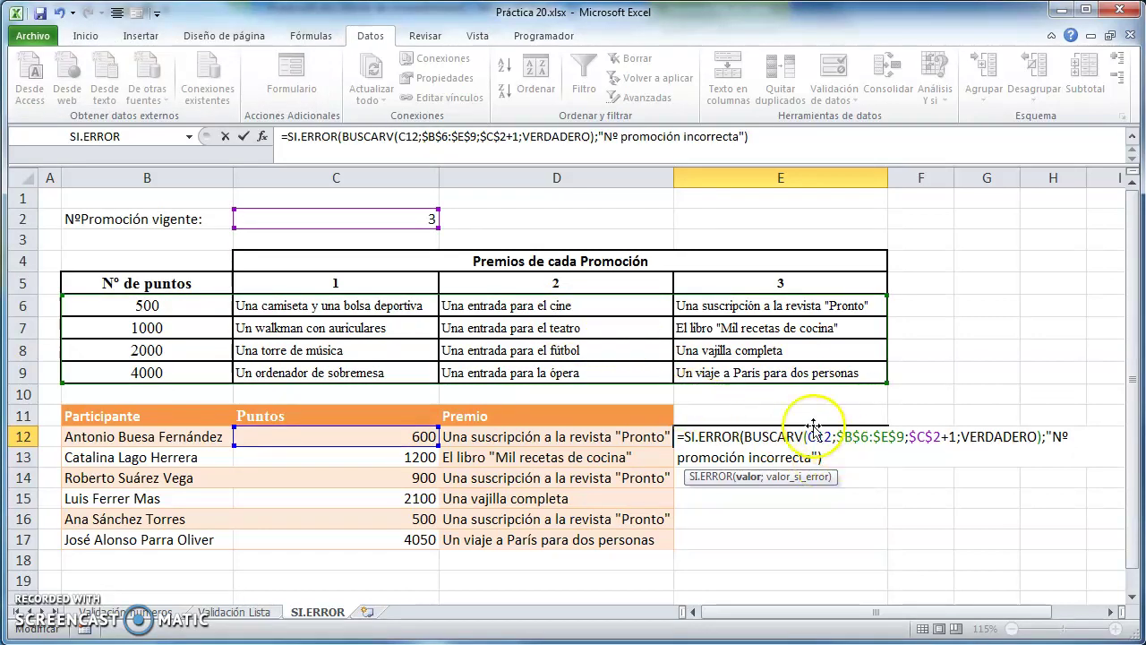
click(817, 437)
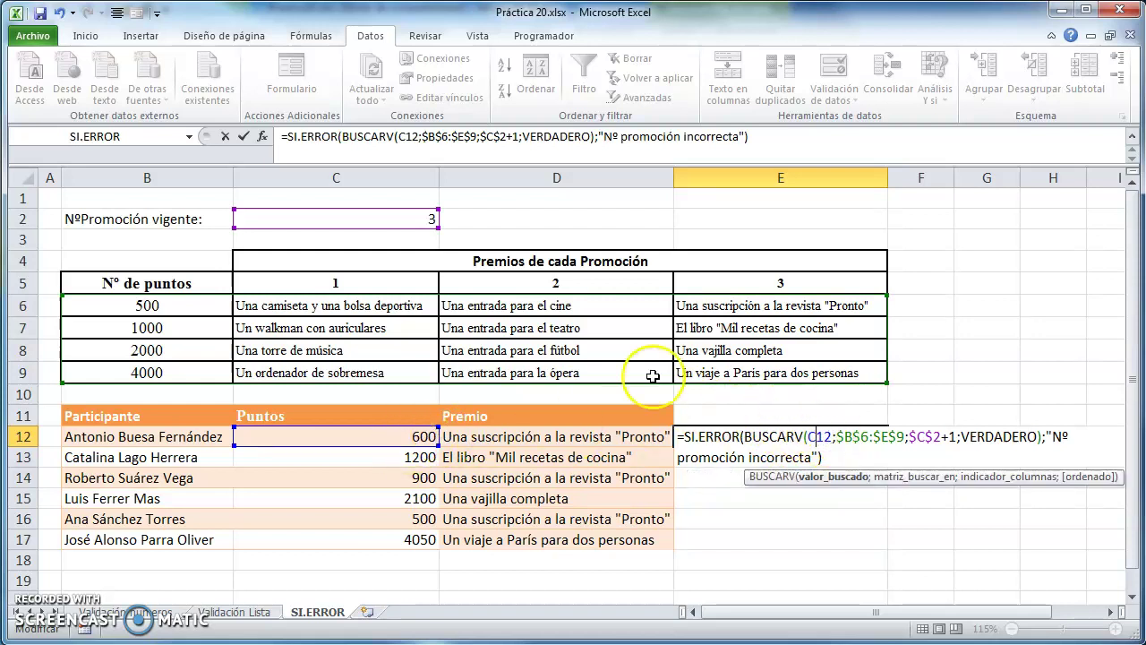
key(Return)
click(759, 435)
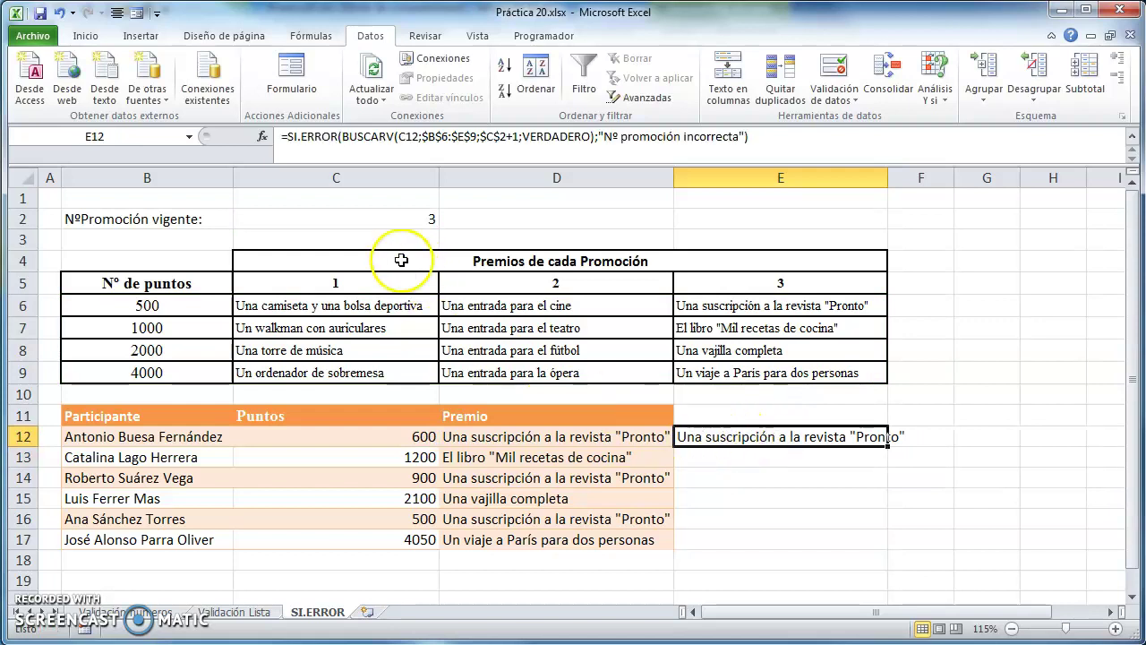
click(418, 219)
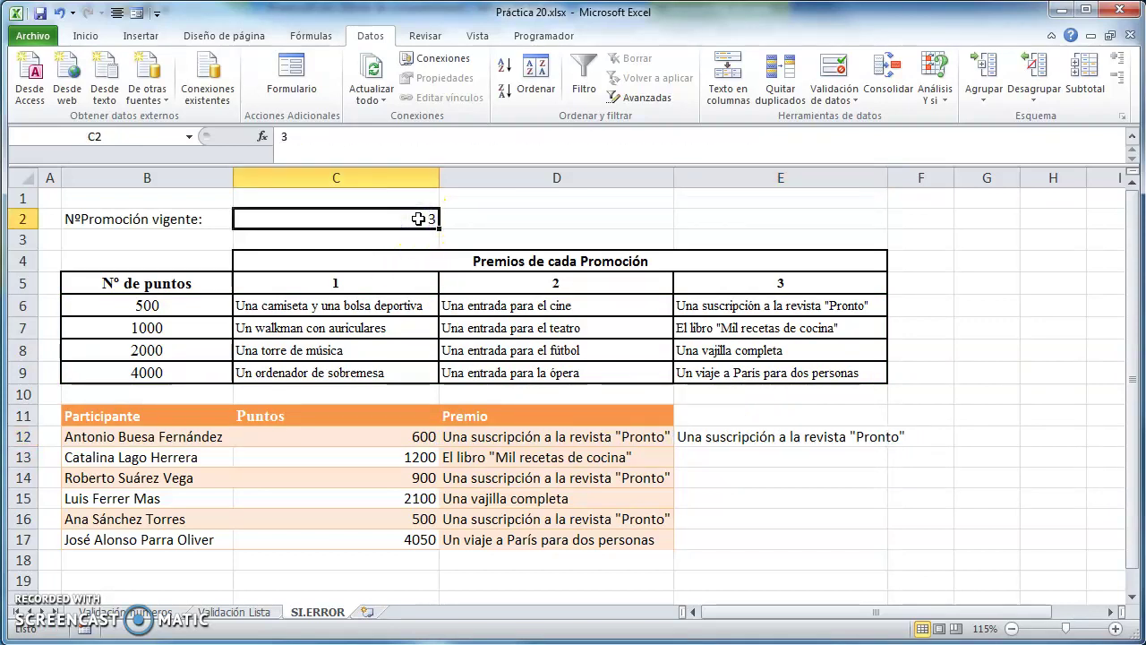
Set the current promotion in C2 to 5 and reopen E12's formula, now showing 'Nº promoción incorrecta'.
text(5)
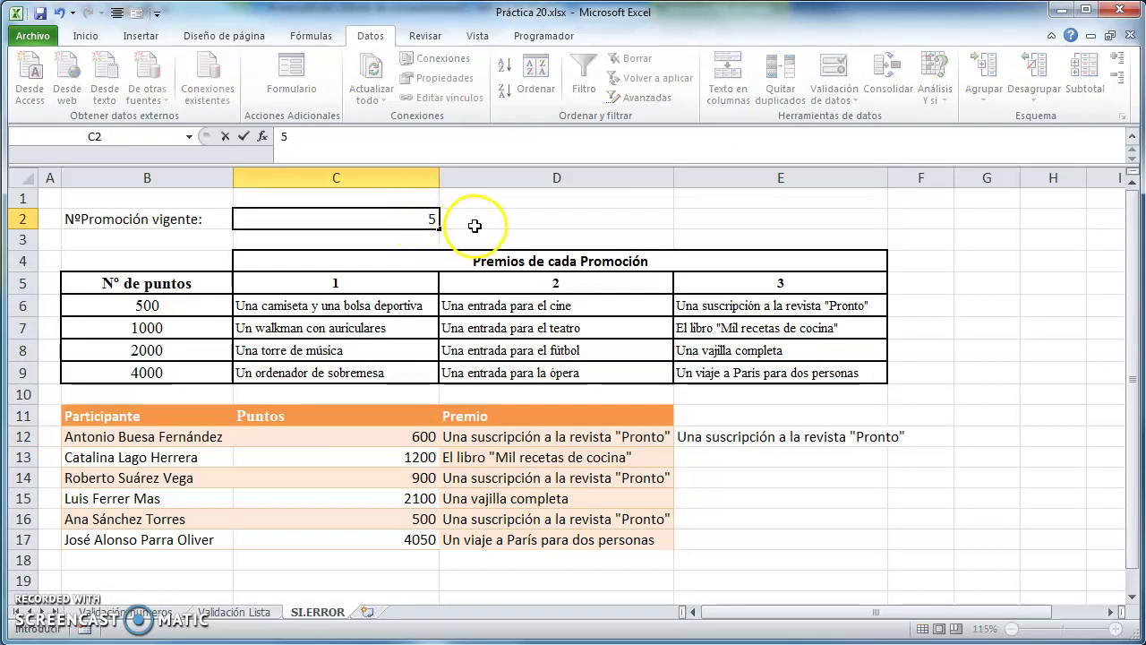
key(Return)
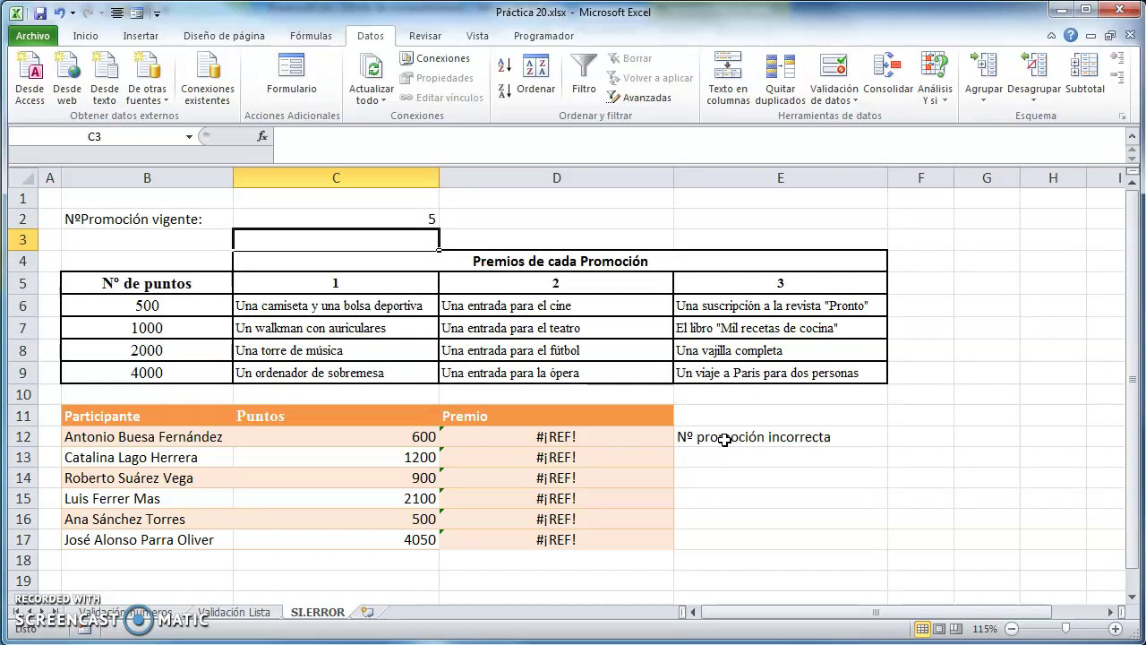
click(724, 439)
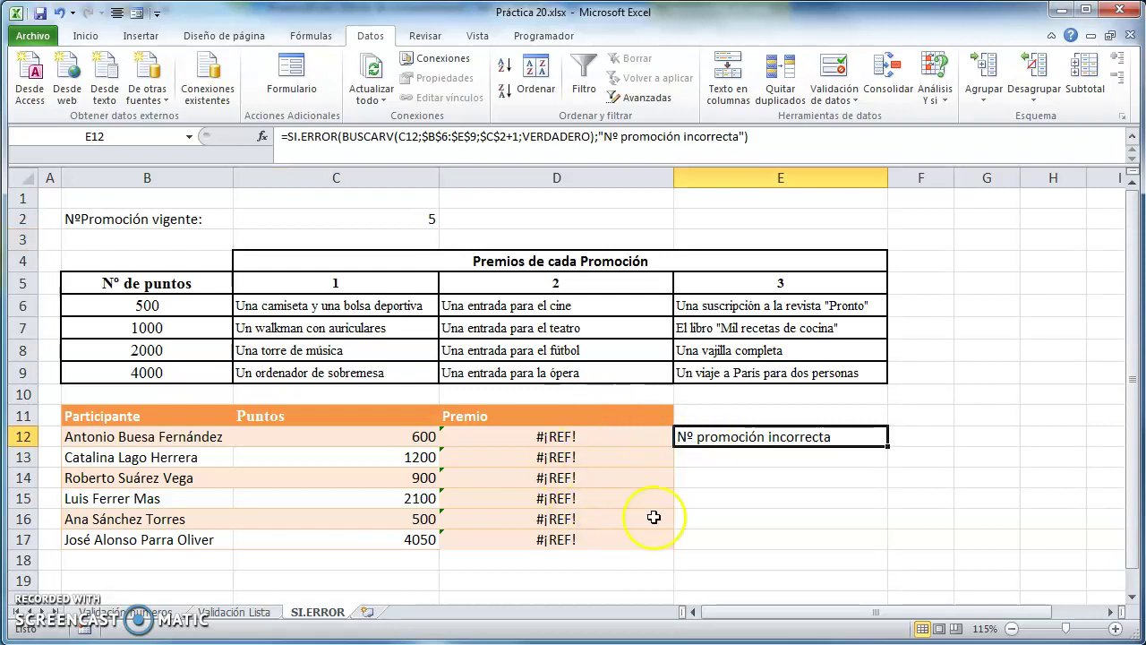
double_click(795, 443)
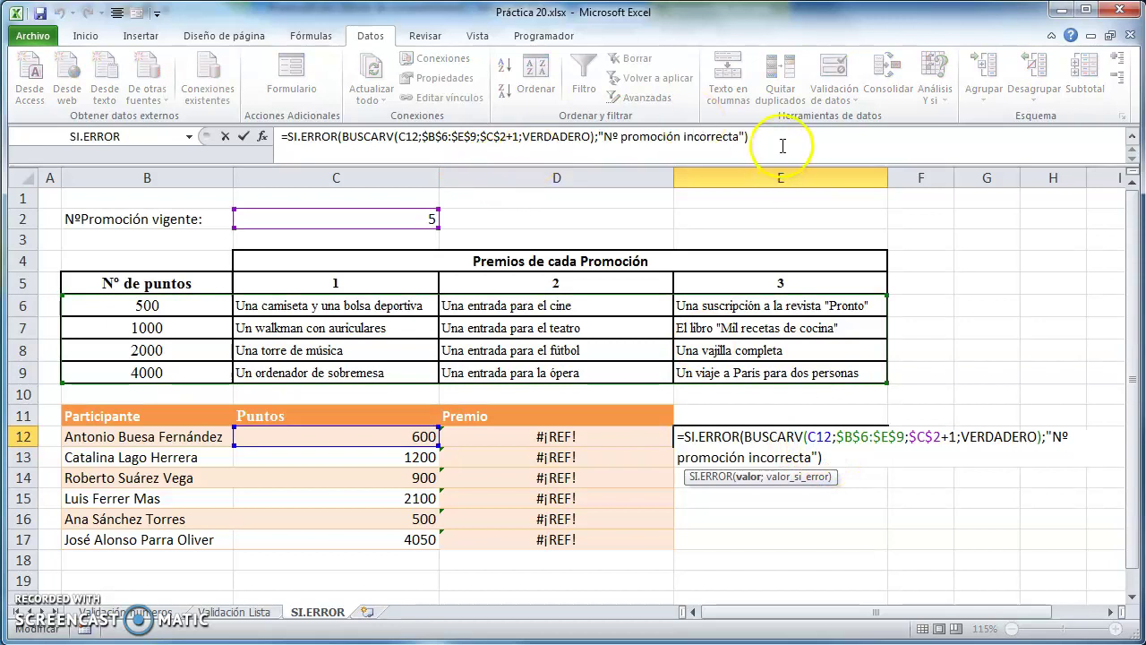
Copy E12's full SI.ERROR formula from the formula bar.
drag(757, 136, 254, 135)
key(ctrl+c)
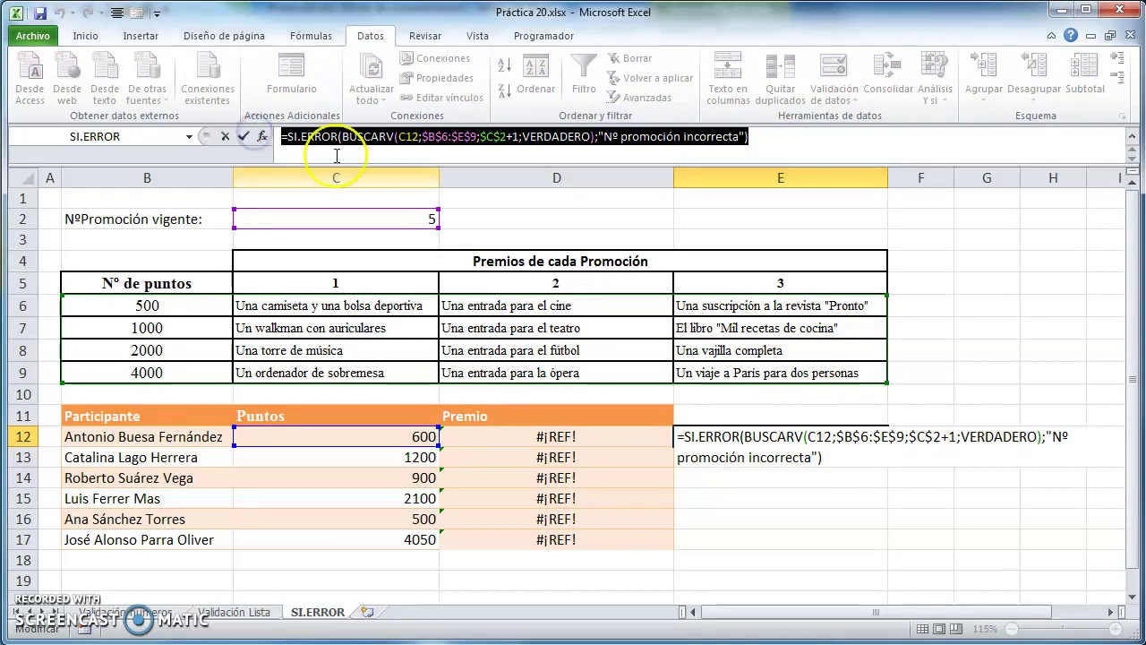
text(=)
click(581, 434)
key(Escape)
Paste the SI.ERROR formula over D12's BUSCARV formula and clear the test formula from E12.
click(581, 434)
double_click(591, 439)
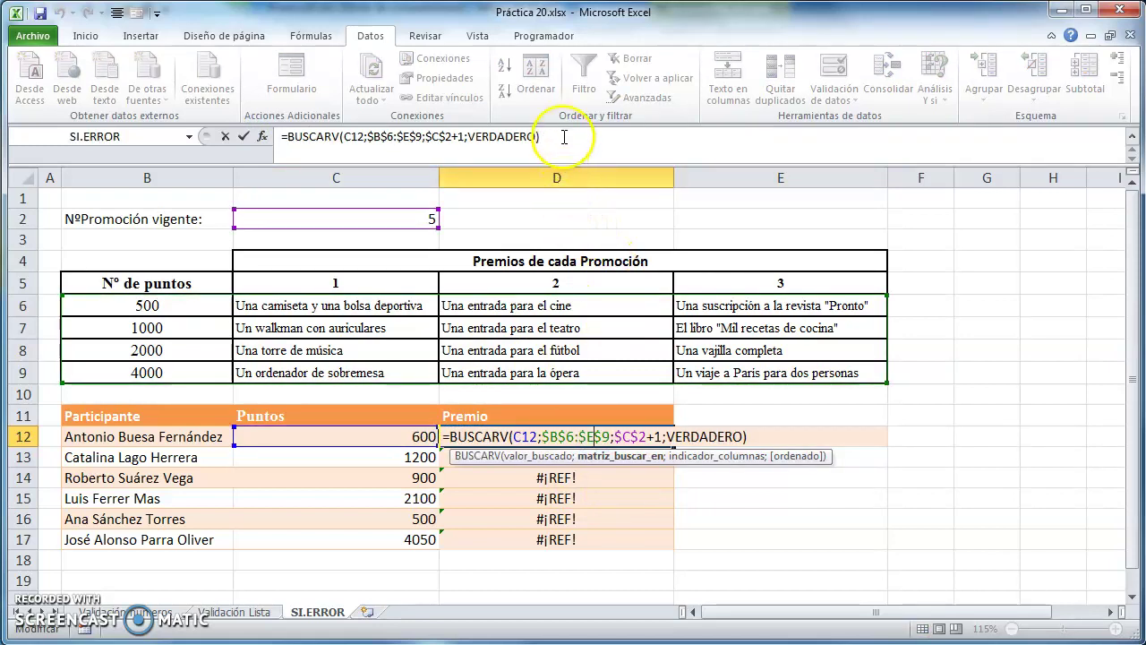
drag(564, 137, 288, 127)
key(ctrl+v)
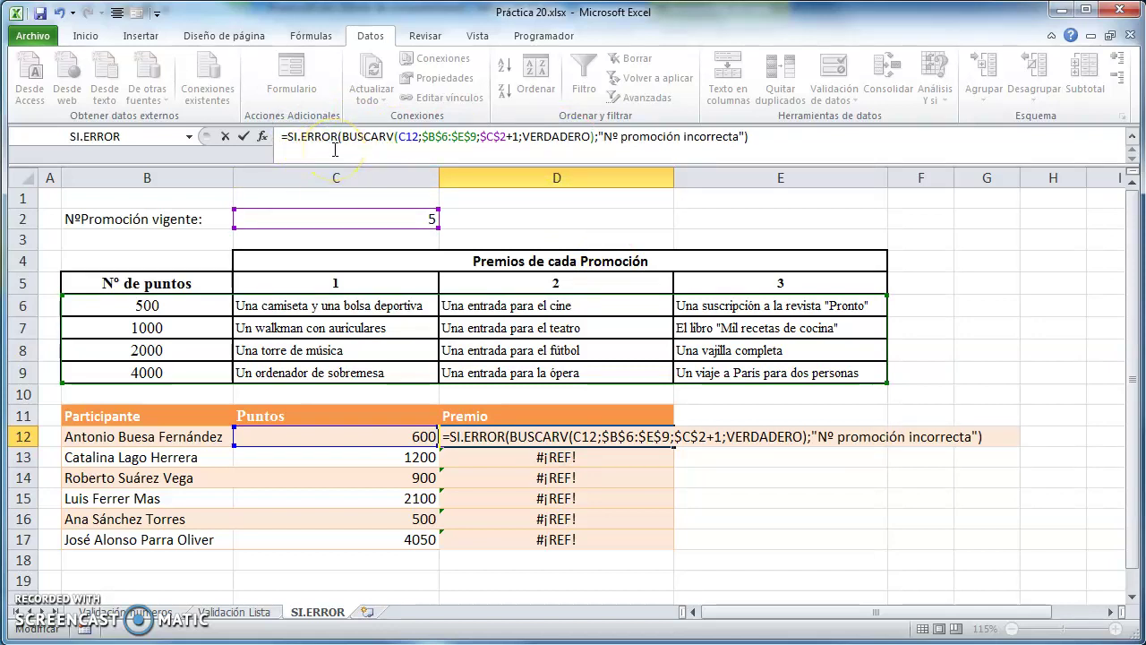
click(346, 138)
key(Return)
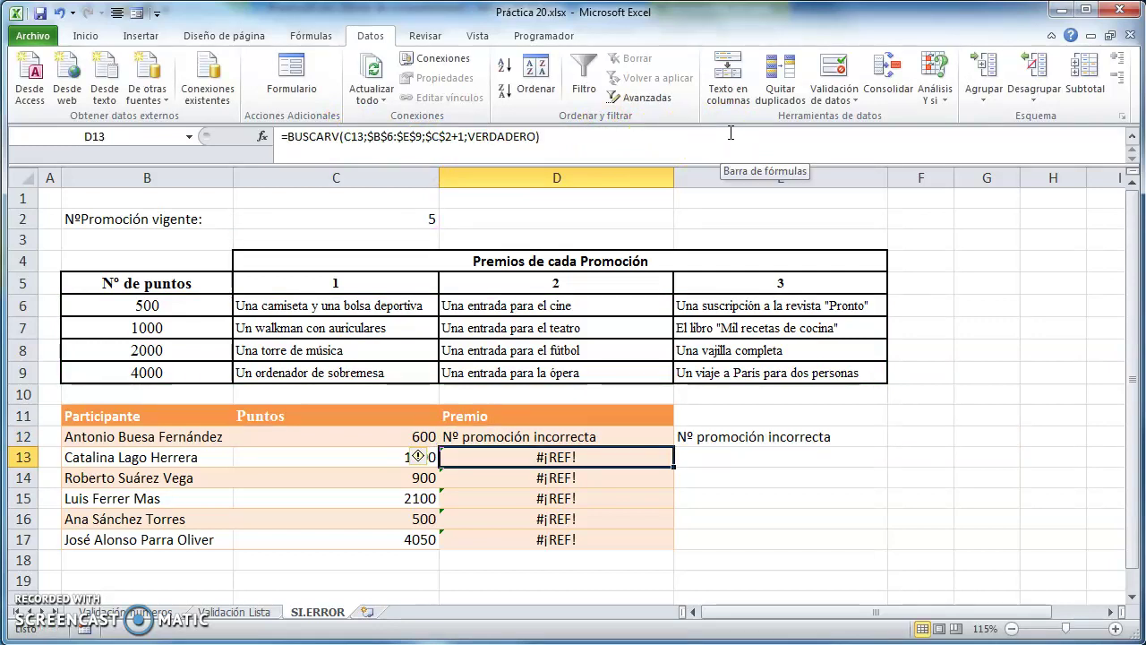
click(704, 437)
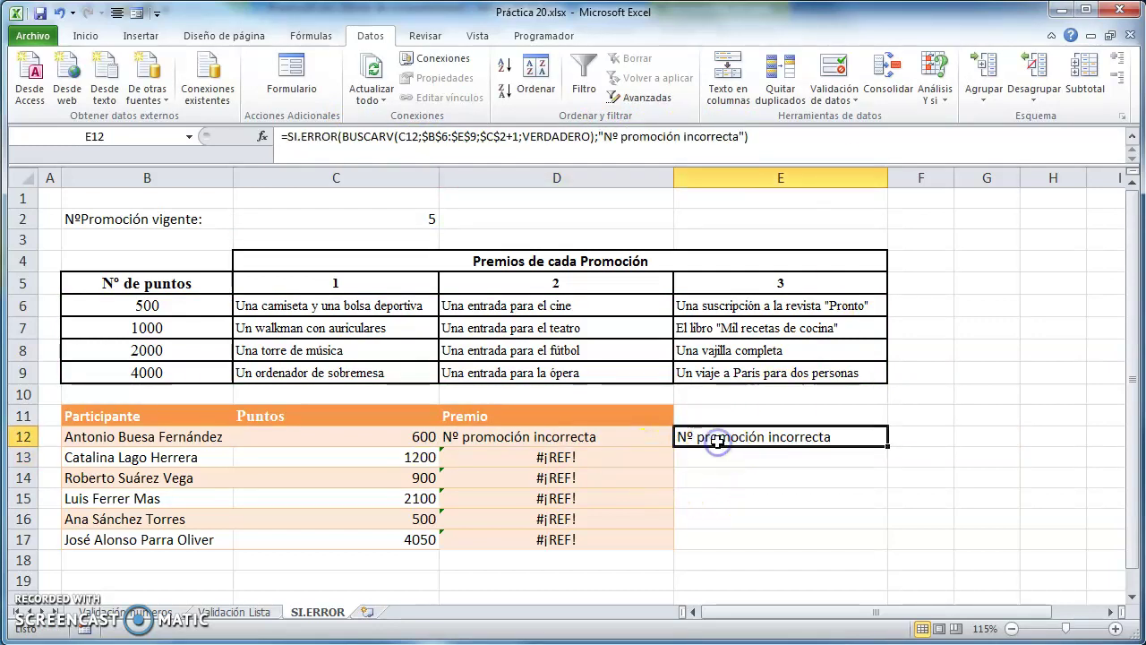
key(Delete)
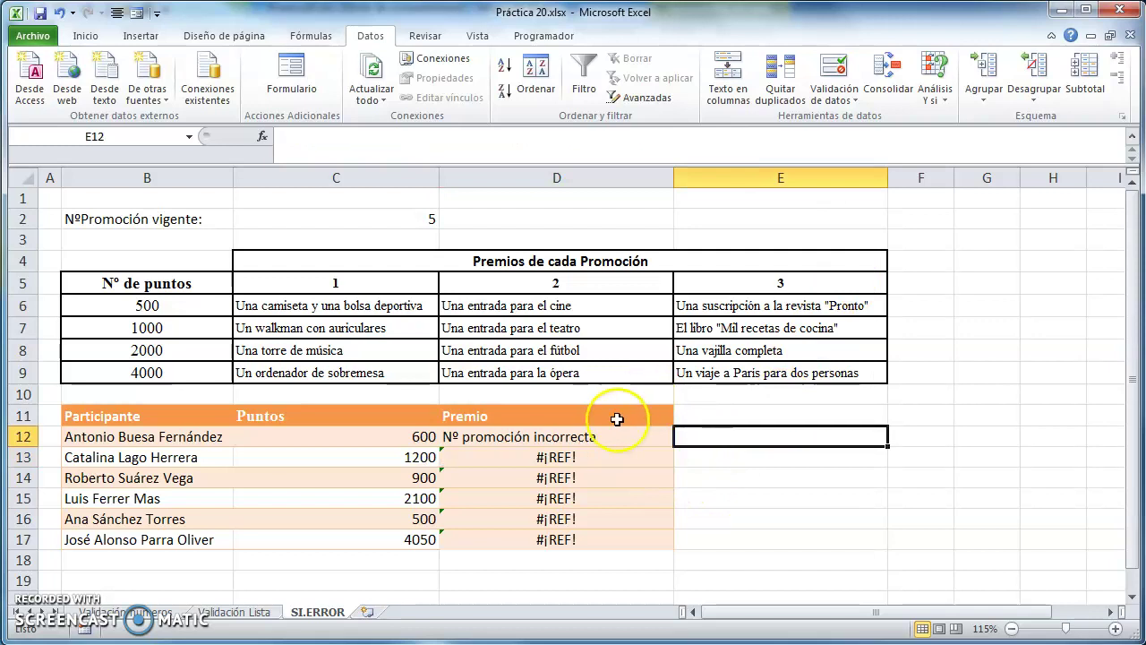
Test D12 by setting the current promotion in C2 to 3, then to 'a'.
click(535, 438)
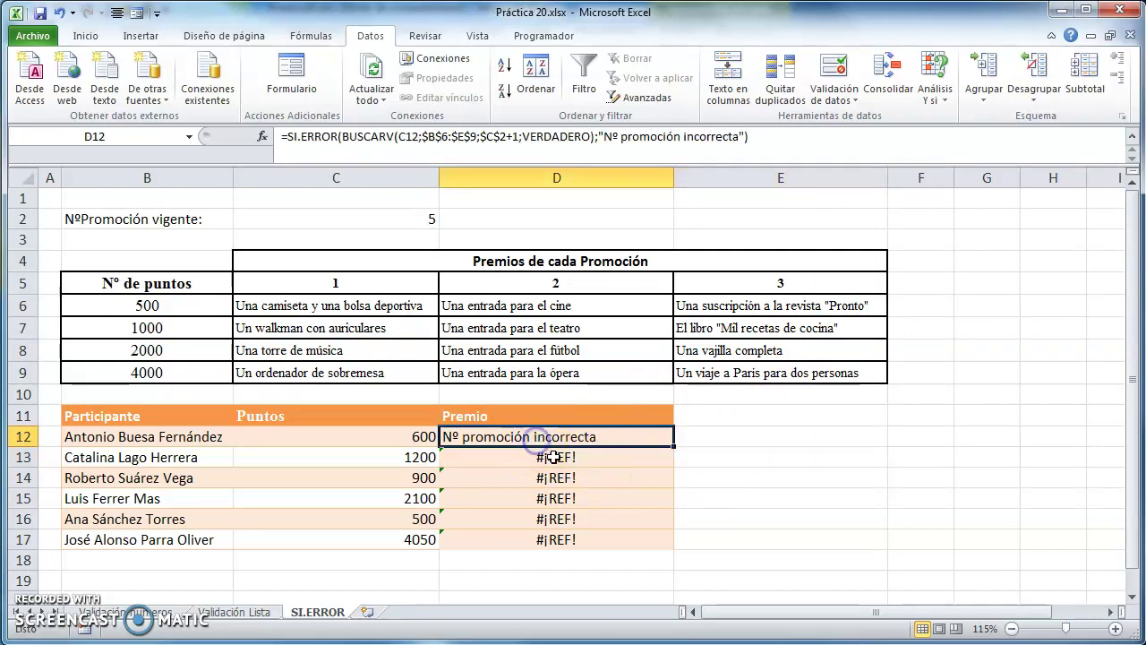
click(398, 221)
text(3)
key(Return)
click(401, 221)
text(a)
key(Return)
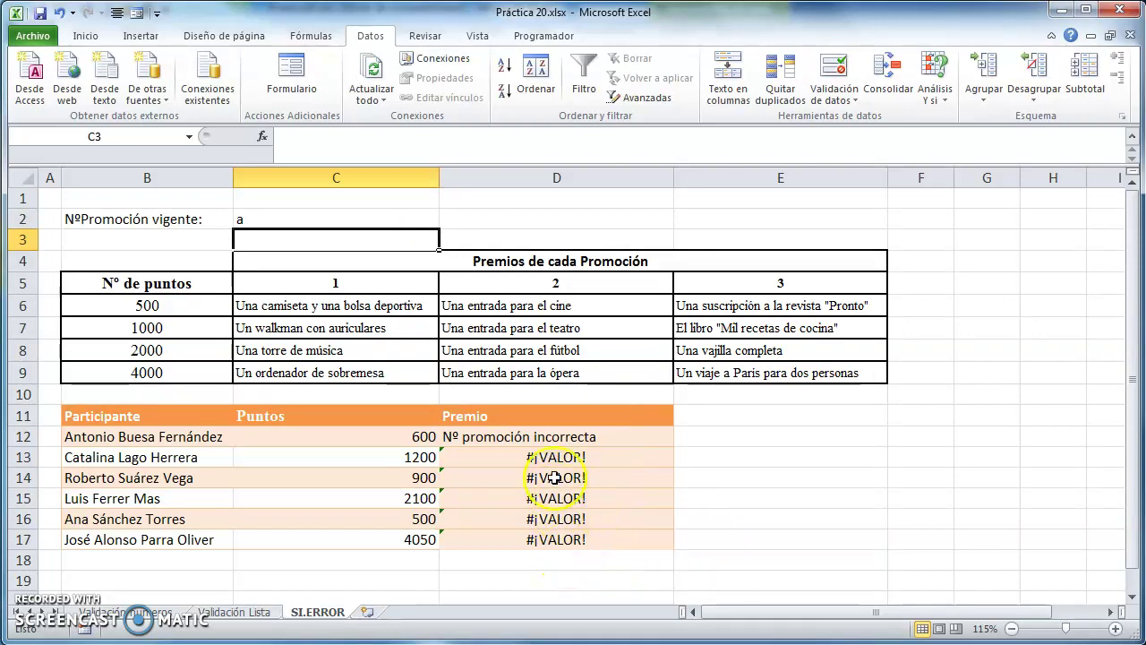
Fill D12's SI.ERROR formula down through D17, all showing 'Nº promoción incorrecta'.
click(495, 443)
click(620, 443)
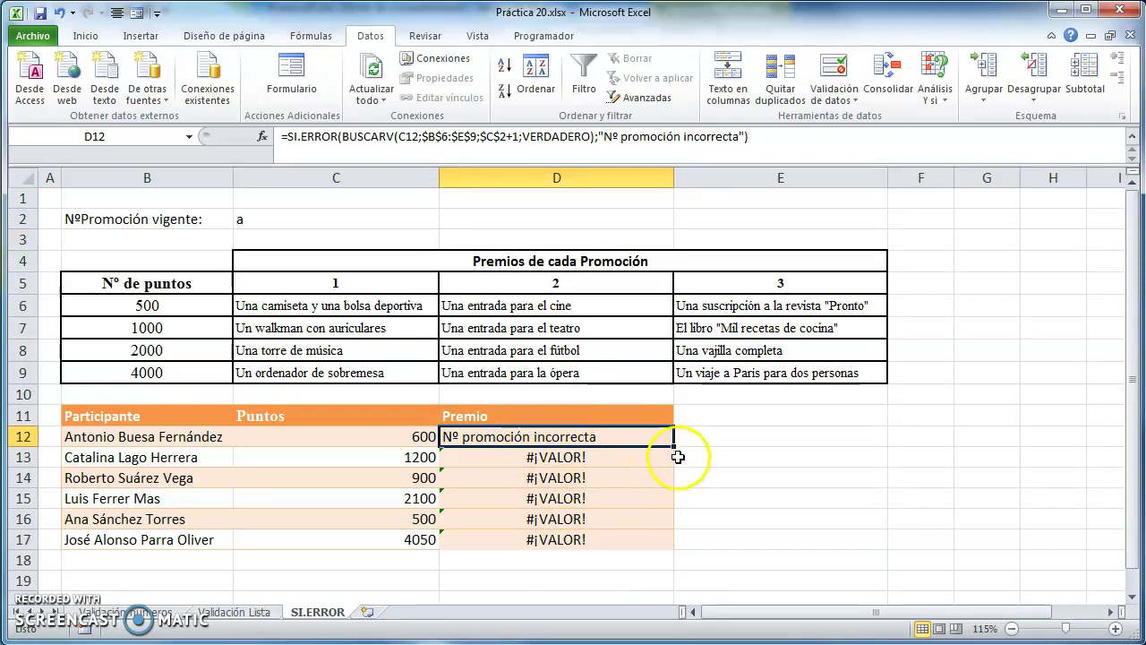
drag(674, 446, 684, 546)
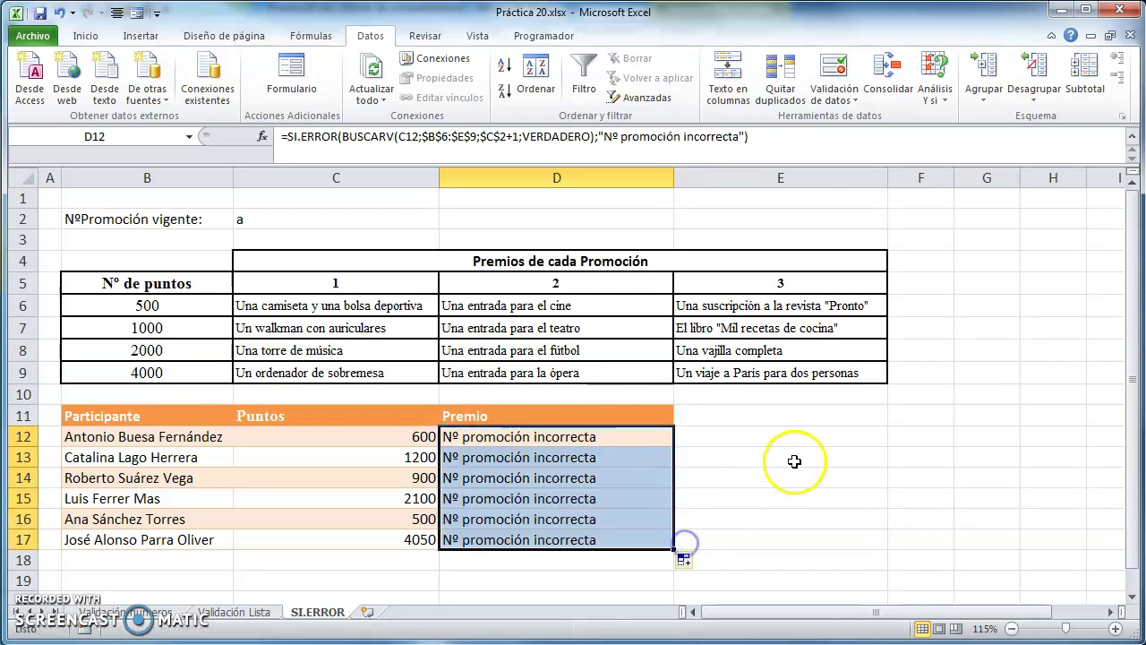
click(796, 463)
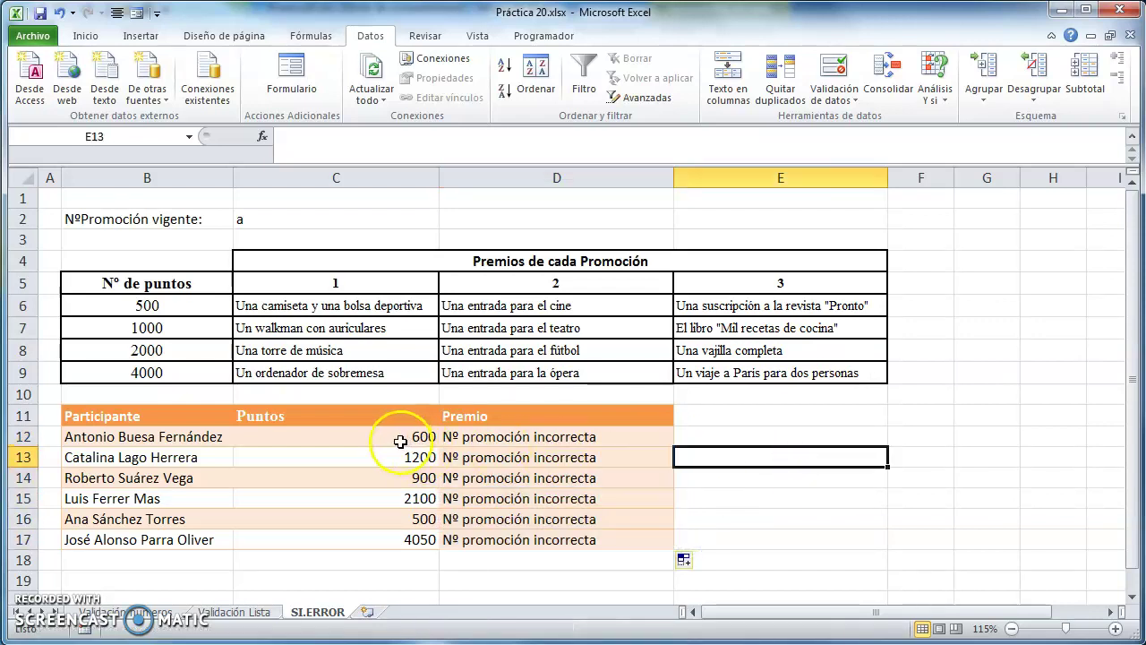
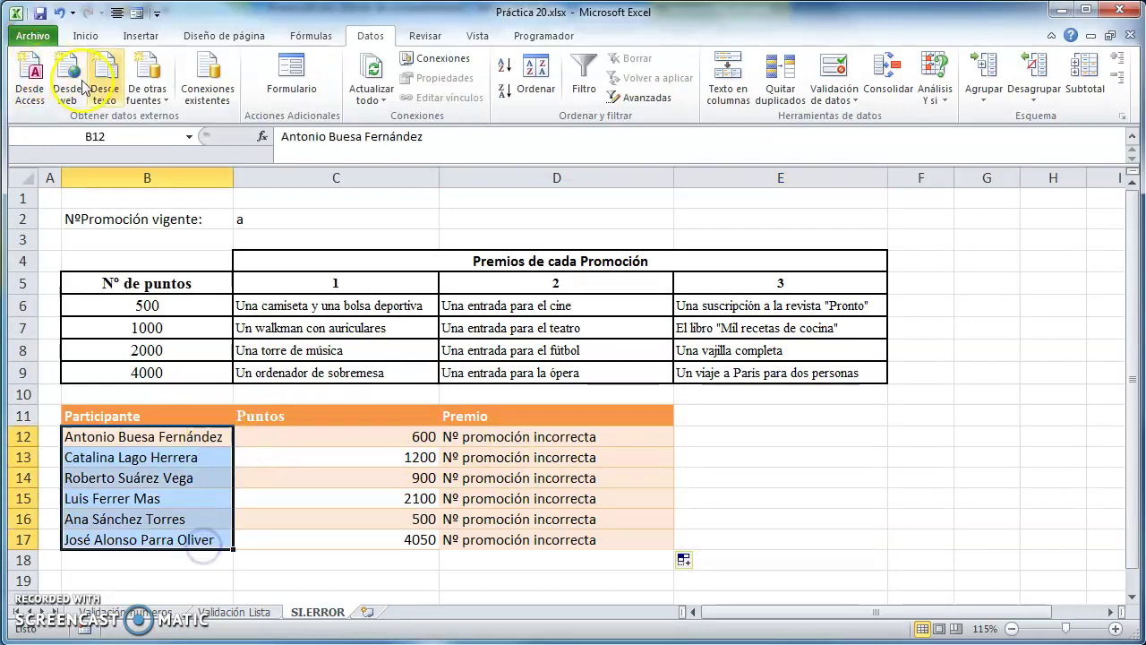
Copy the participant-name formatting from B12:B17 onto the prize cells D12:D17 with Copiar formato.
click(87, 38)
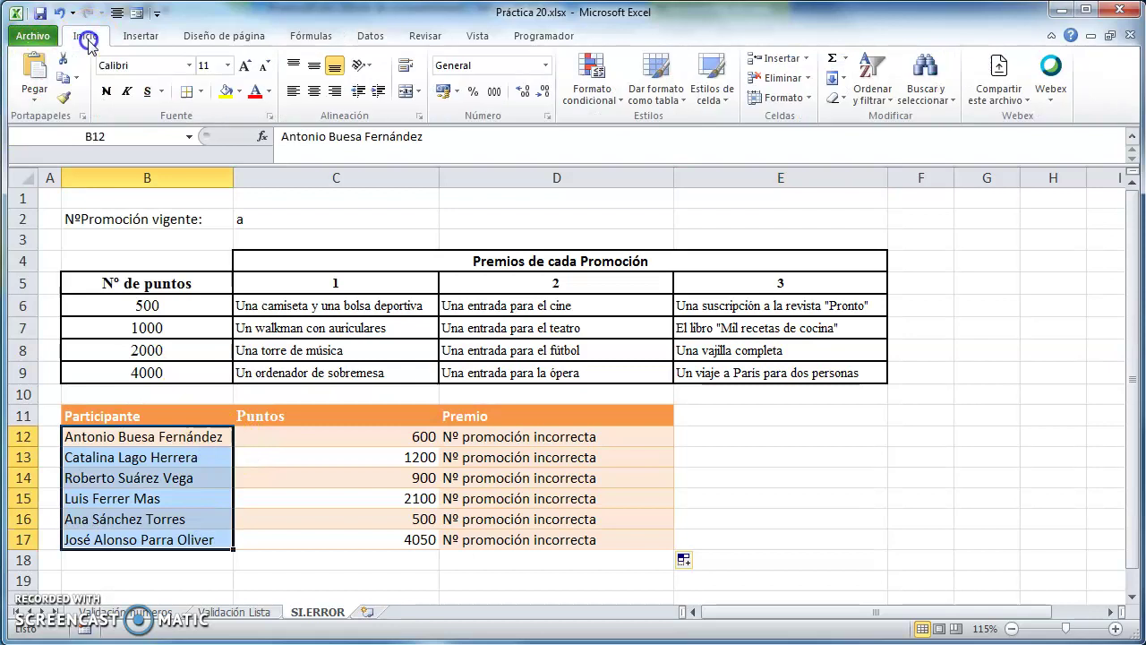
click(63, 98)
drag(540, 443, 549, 544)
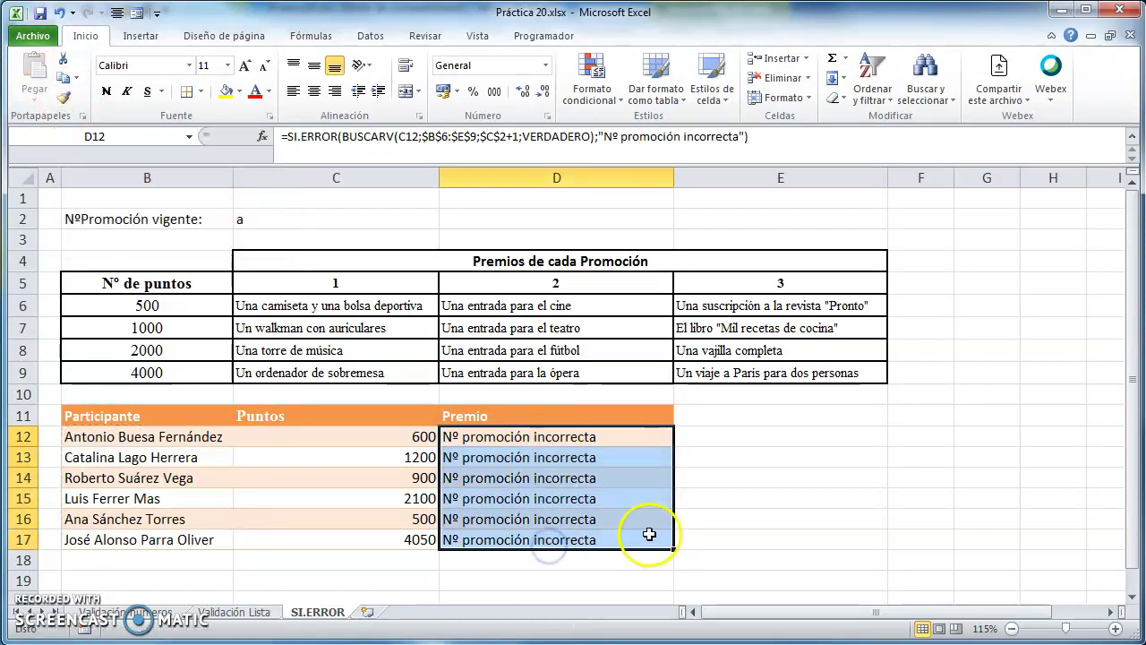
click(755, 461)
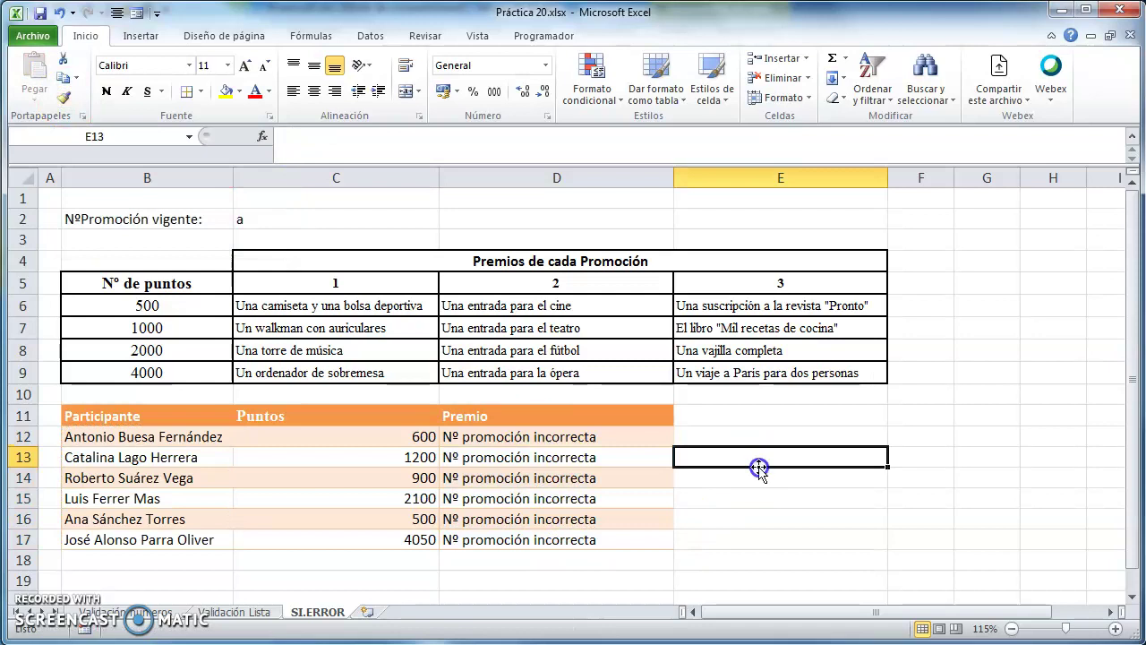
click(332, 221)
text(1)
key(Return)
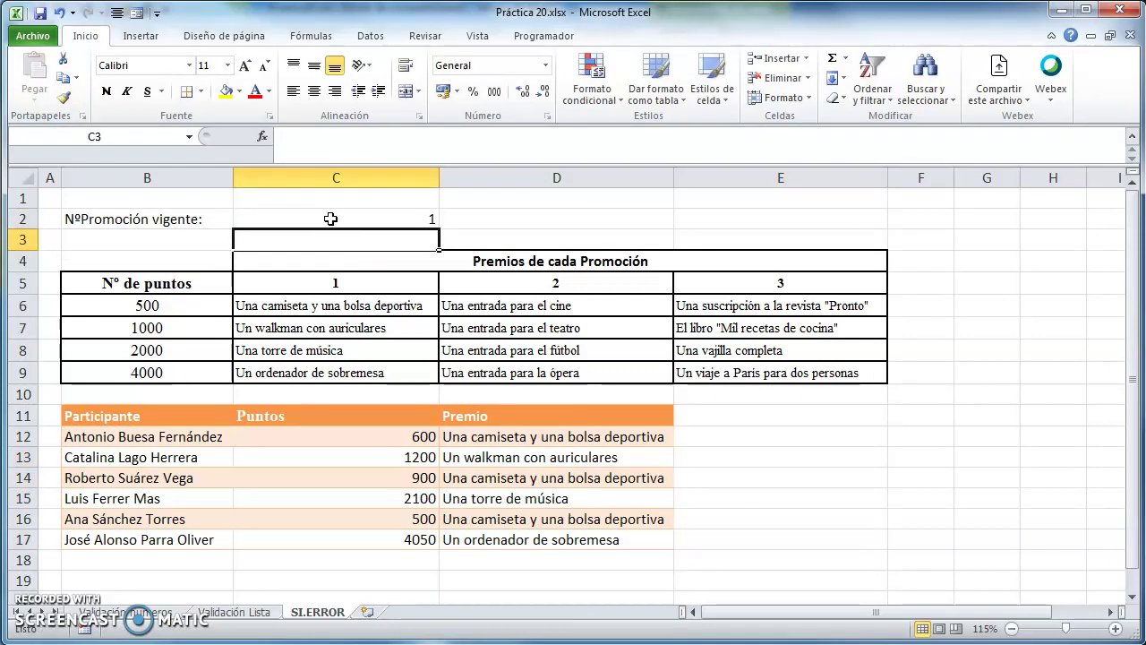
click(330, 219)
text(2)
key(Return)
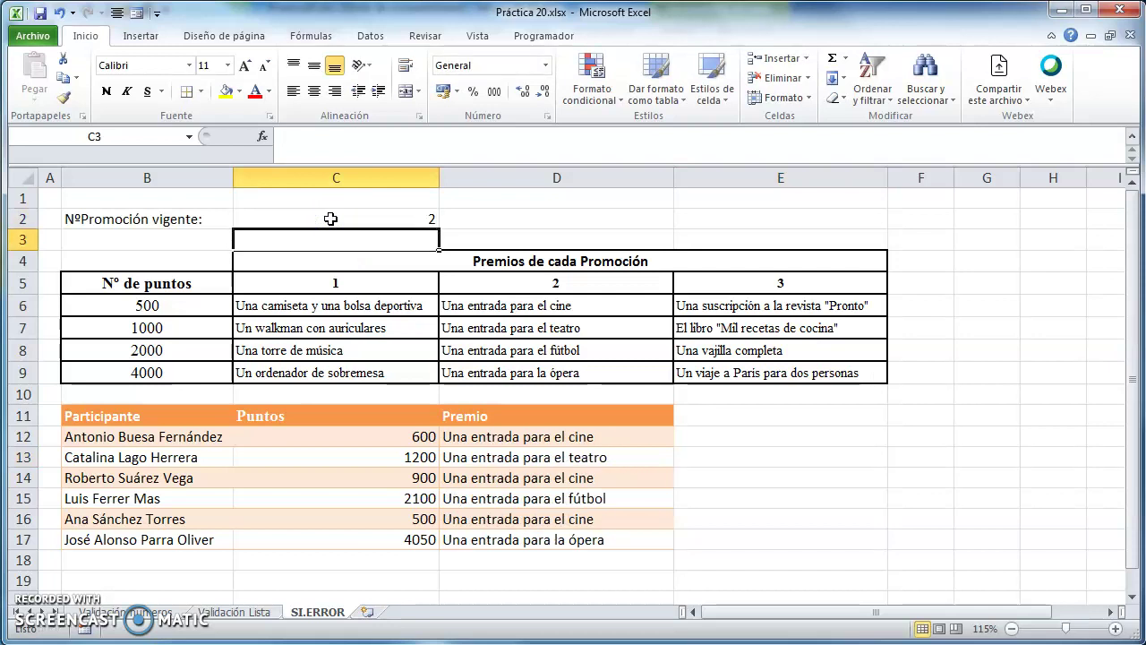
click(330, 219)
text(3)
key(Return)
click(330, 219)
text(0)
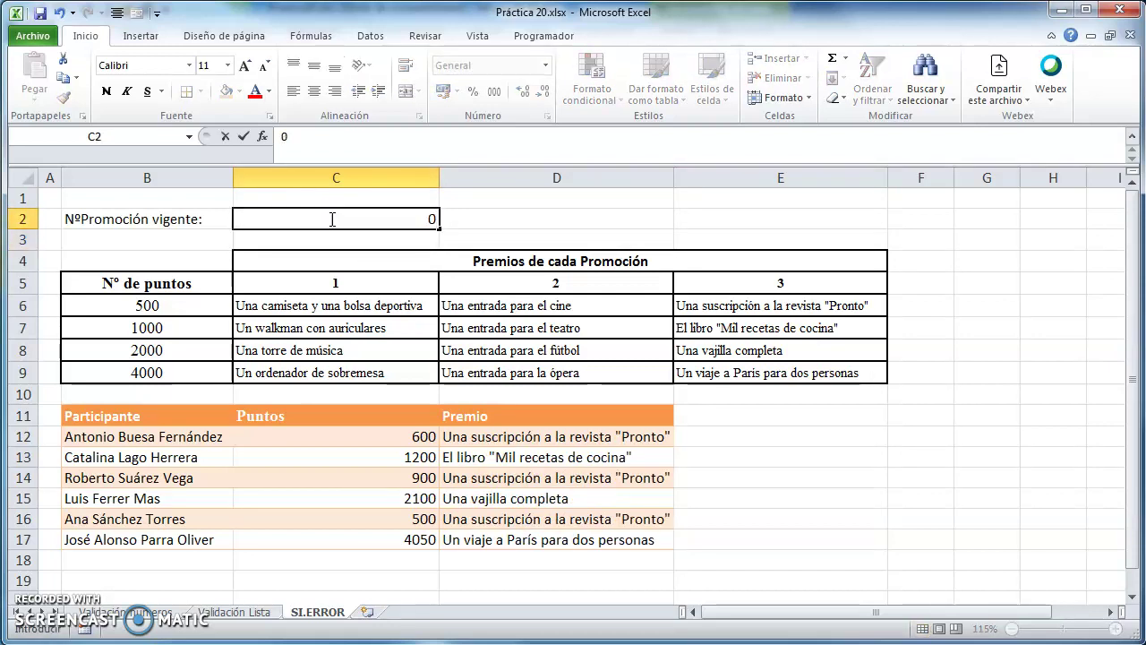
key(BackSpace)
text(o)
key(BackSpace)
text(0)
key(Return)
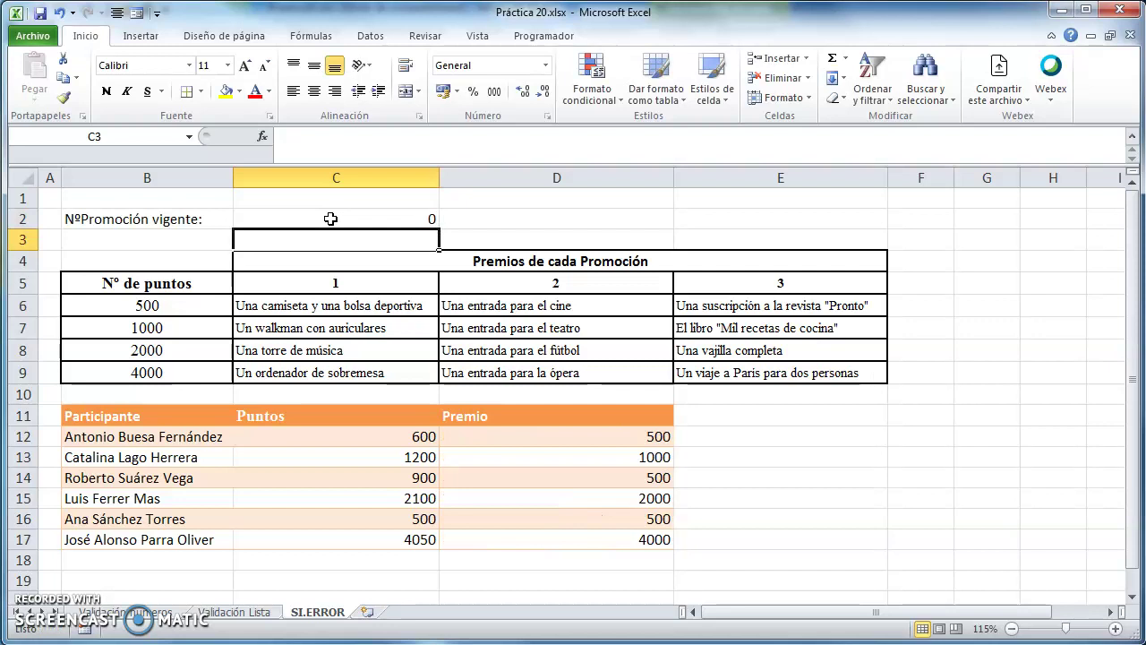
click(330, 218)
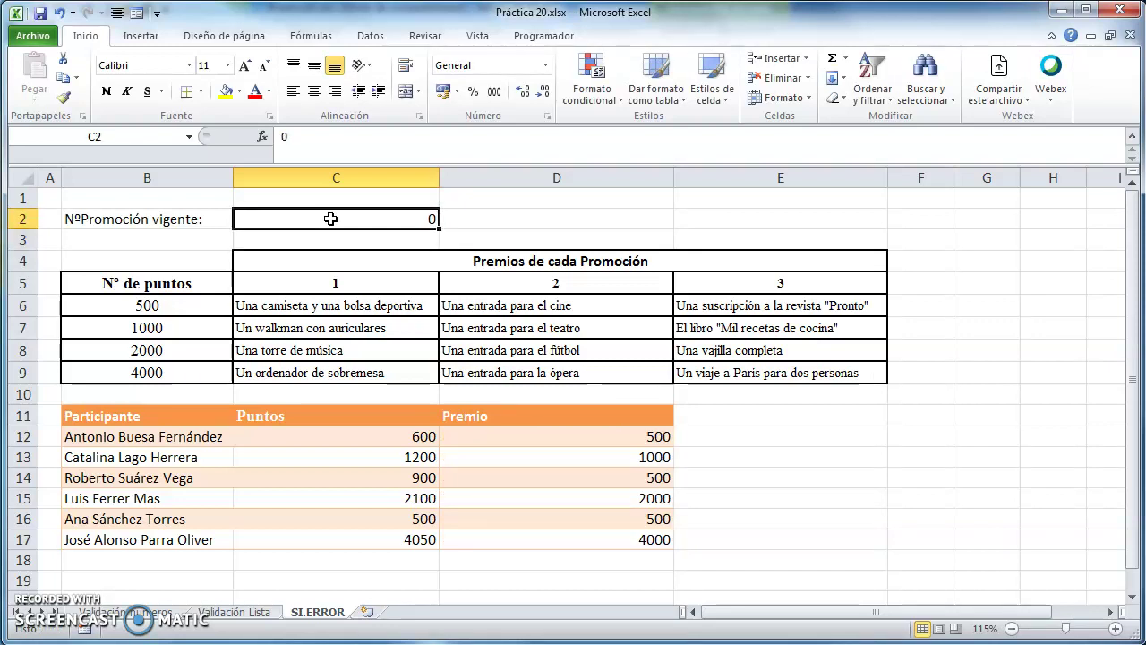
text(a)
key(Return)
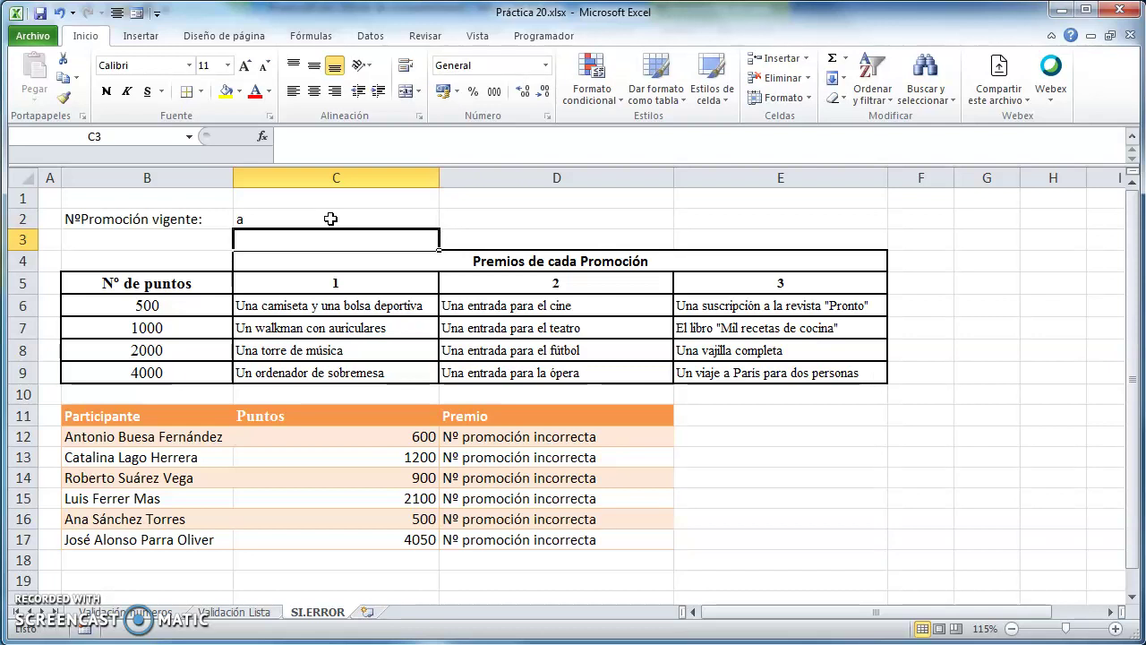
click(541, 224)
click(333, 222)
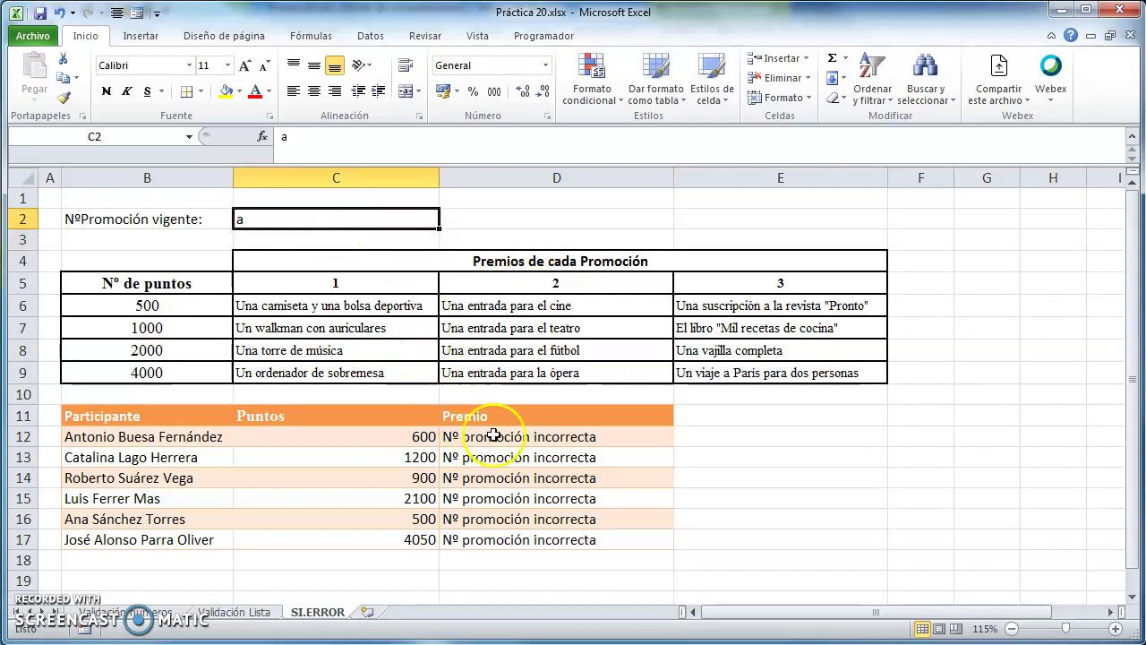
drag(493, 436, 504, 532)
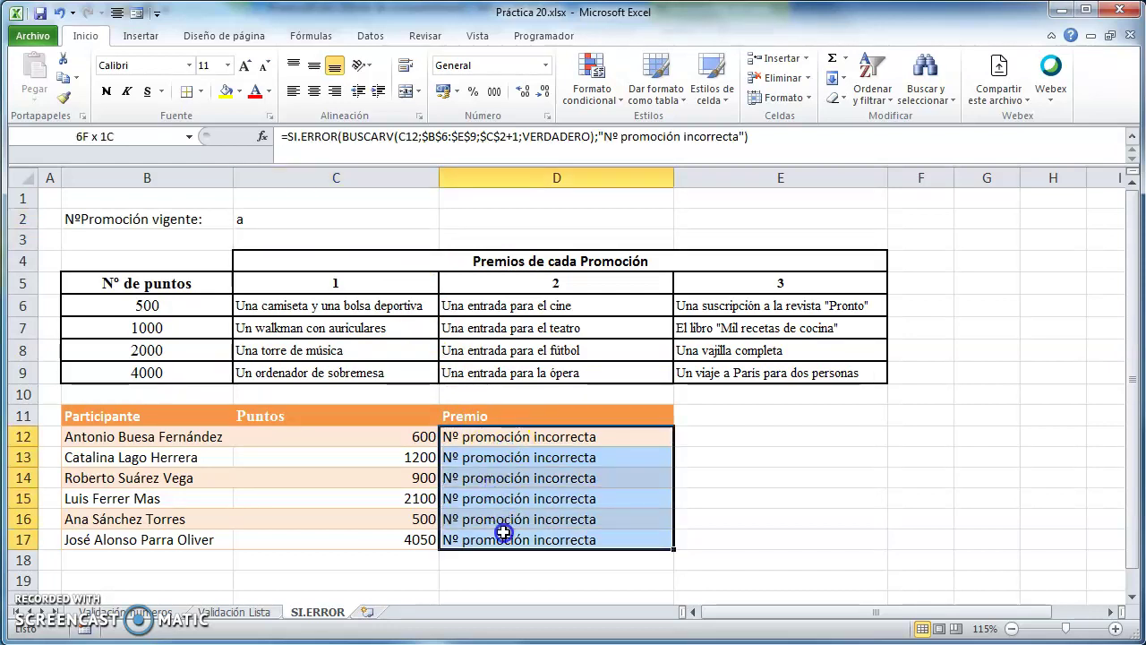